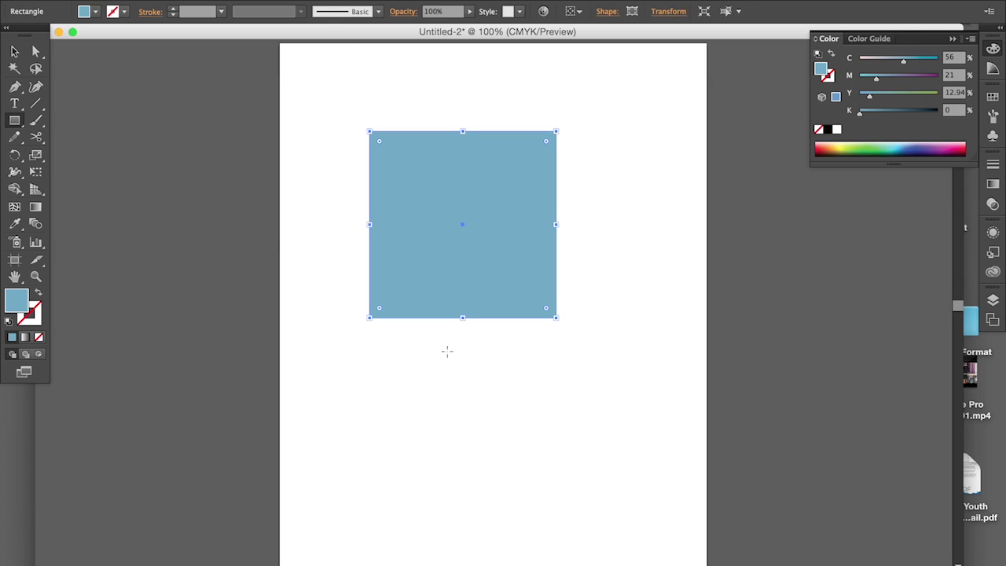
# Draw a smaller square below the blue one, fill it light green, and move it over the blue square's lower-right corner
pyautogui.moveTo(458, 348); pyautogui.dragTo(586, 474)
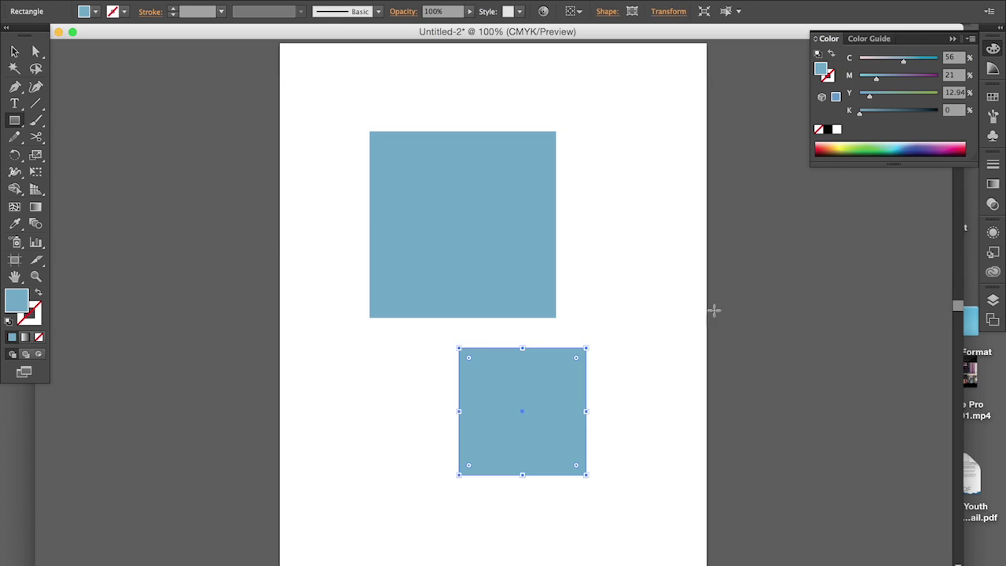
pyautogui.click(854, 155)
pyautogui.moveTo(528, 415); pyautogui.dragTo(551, 304)
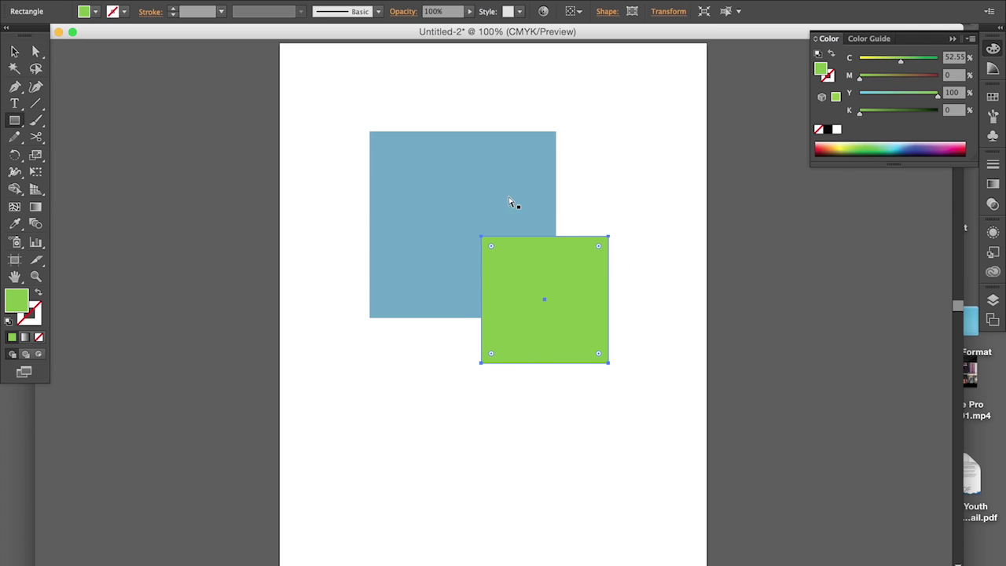
# Rearrange the two squares so the green one sits above the blue one without overlapping it
pyautogui.moveTo(466, 206); pyautogui.dragTo(421, 147)
pyautogui.moveTo(533, 291); pyautogui.dragTo(529, 178)
pyautogui.moveTo(416, 235); pyautogui.dragTo(510, 405)
pyautogui.moveTo(529, 202); pyautogui.dragTo(518, 173)
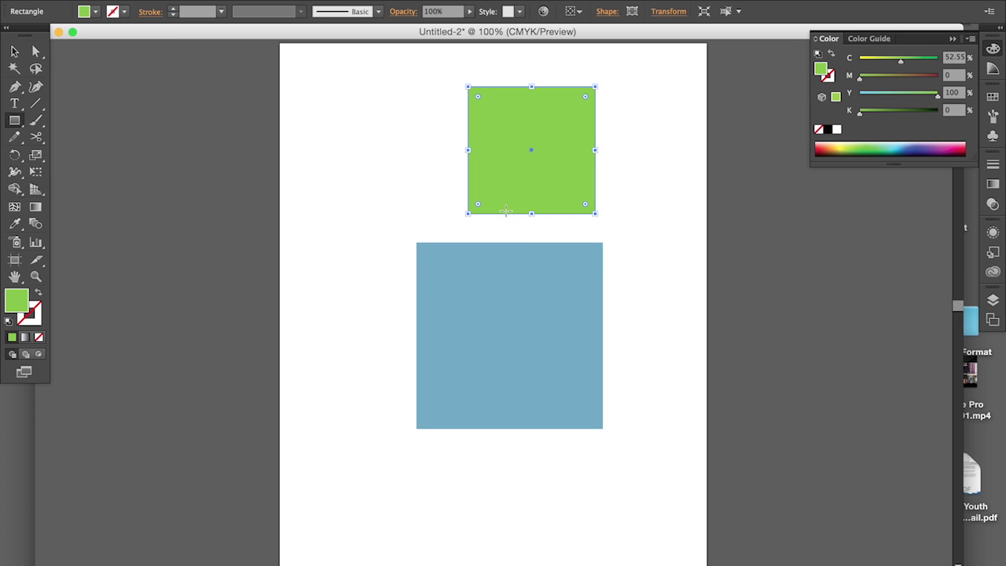
# Move the green square over the blue square's upper part and send it backward in the stacking order
pyautogui.moveTo(533, 202); pyautogui.dragTo(539, 268)
pyautogui.rightClick(536, 263)
pyautogui.moveTo(598, 447)
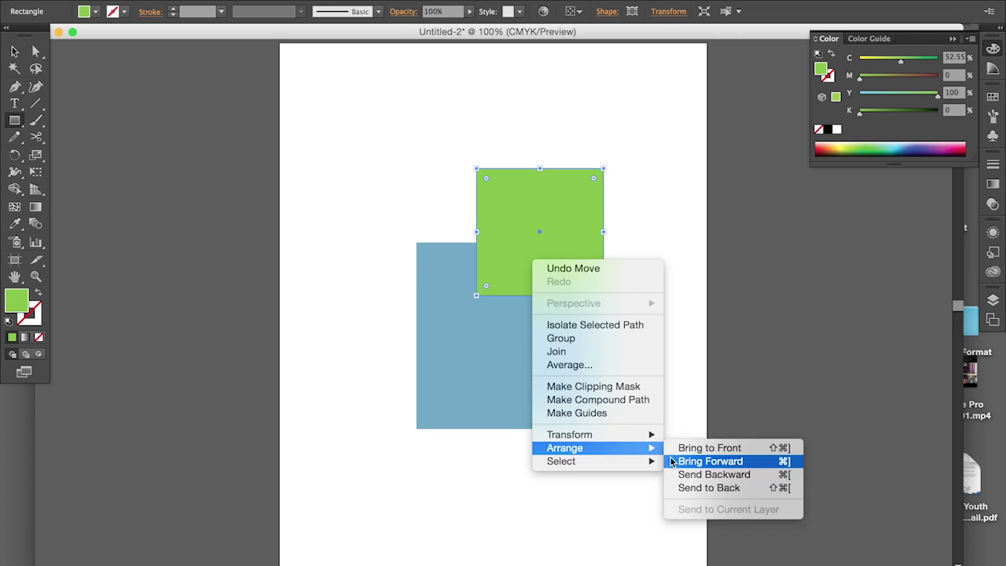
pyautogui.click(726, 478)
pyautogui.keyDown('super'); pyautogui.click(402, 197); pyautogui.keyUp('super')
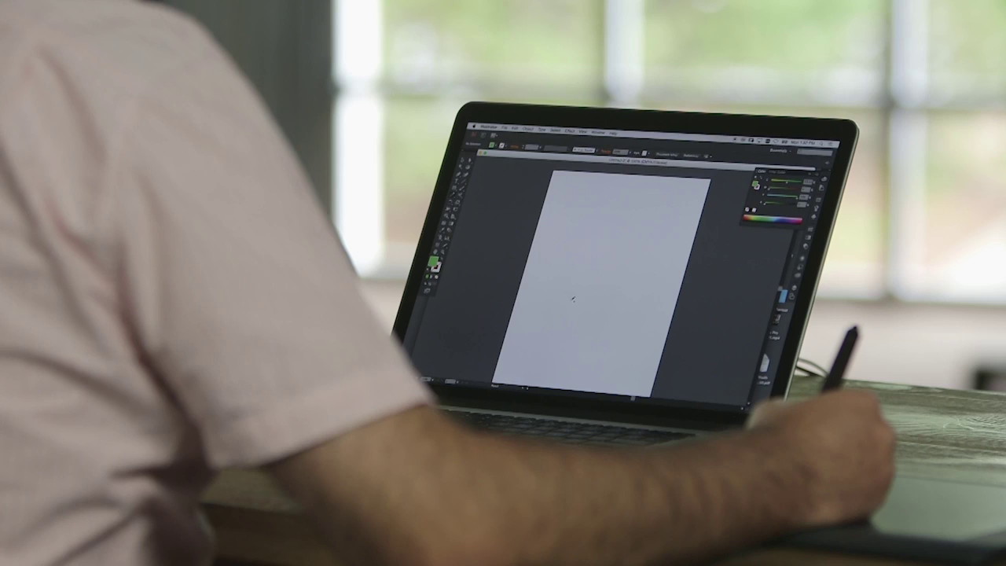
# Draw open looping practice curves on the blank artboard with the Pencil tool and delete each one
pyautogui.moveTo(567, 241)
pyautogui.mouseDown()
pyautogui.moveTo(620, 232)
pyautogui.moveTo(612, 298)
pyautogui.moveTo(645, 236)
pyautogui.moveTo(631, 307)
pyautogui.moveTo(638, 347)
pyautogui.mouseUp()
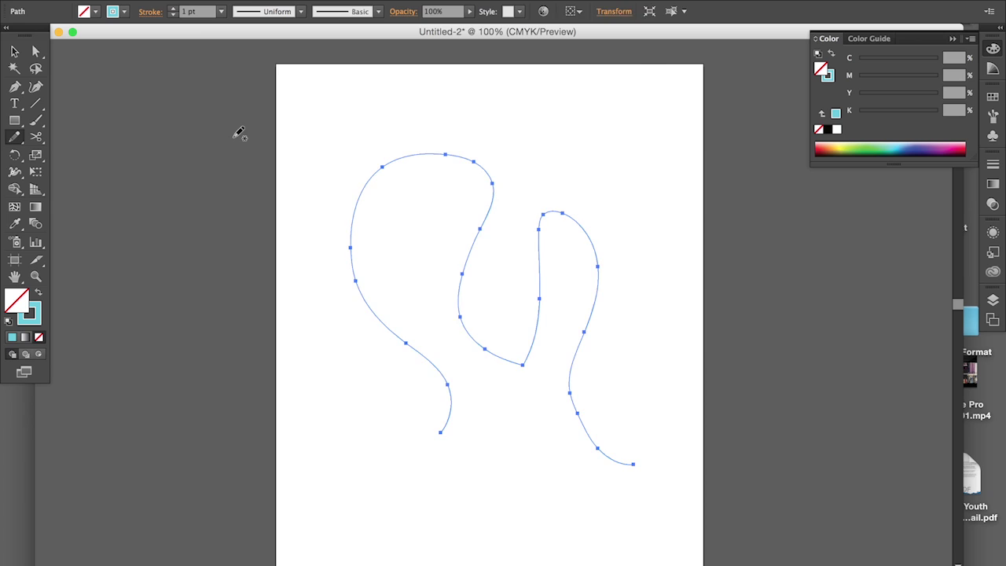
pyautogui.press('Delete')
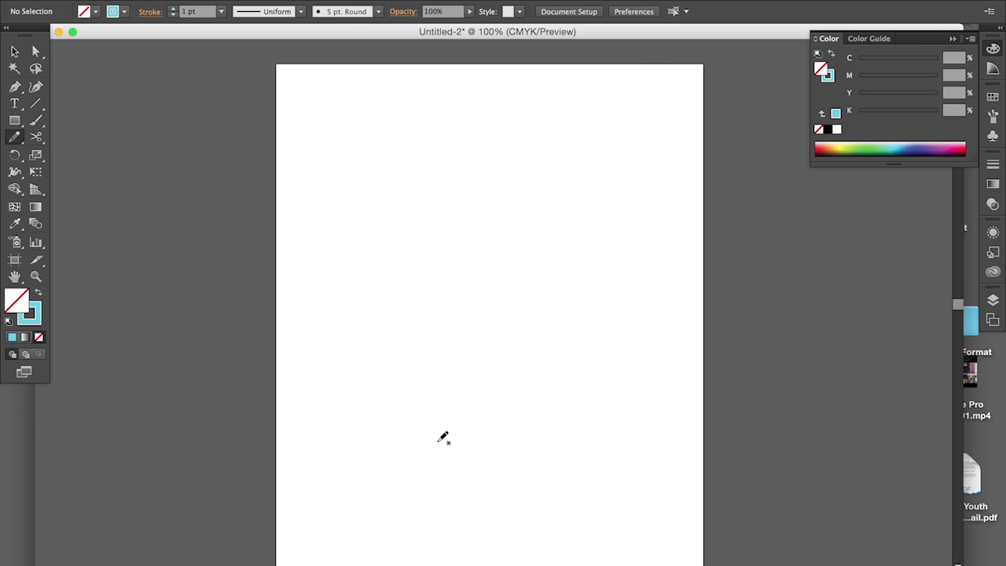
pyautogui.moveTo(568, 502); pyautogui.dragTo(568, 502)
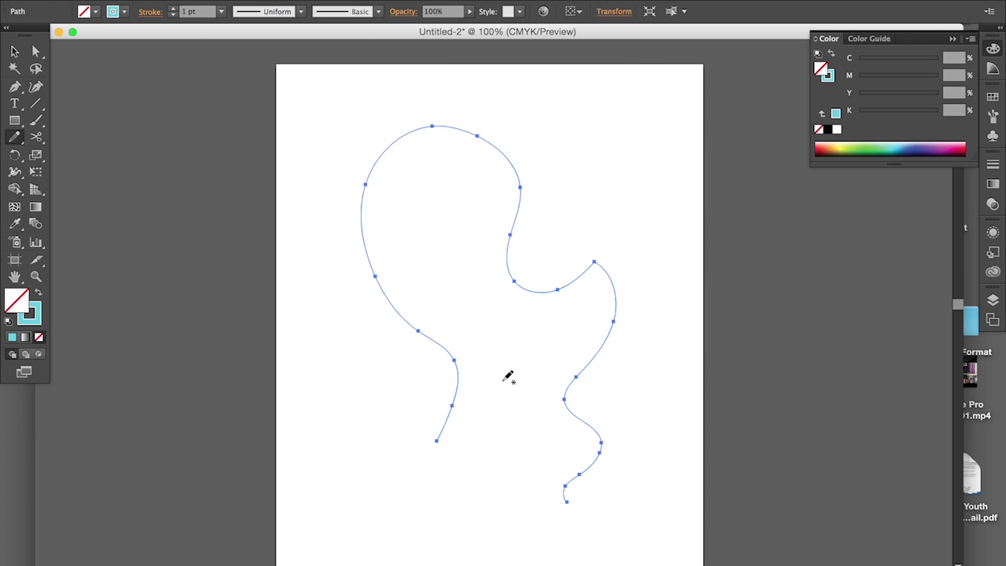
pyautogui.keyDown('super'); pyautogui.click(392, 348); pyautogui.keyUp('super')
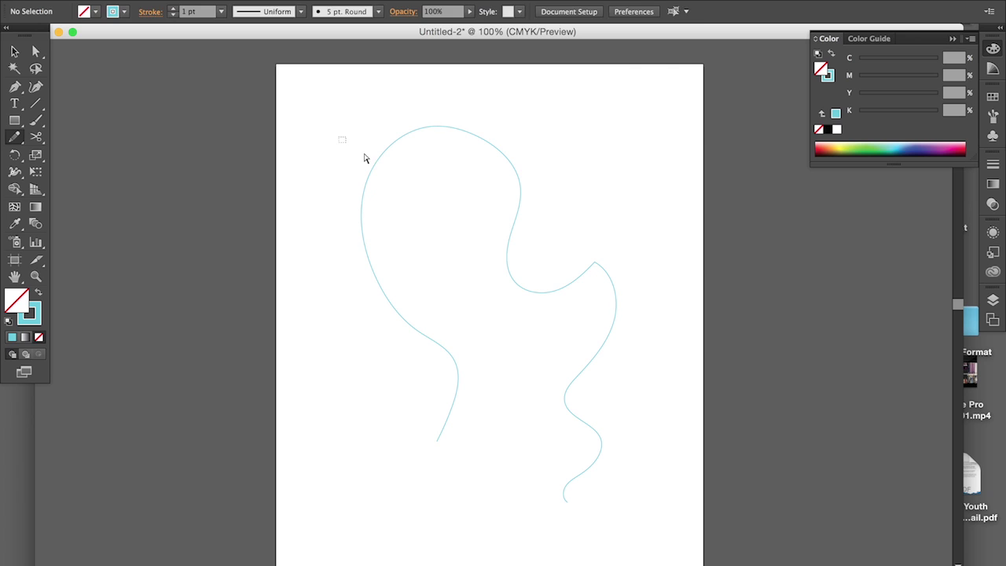
pyautogui.moveTo(364, 154); pyautogui.dragTo(503, 228)
pyautogui.press('Delete')
pyautogui.press('Delete')
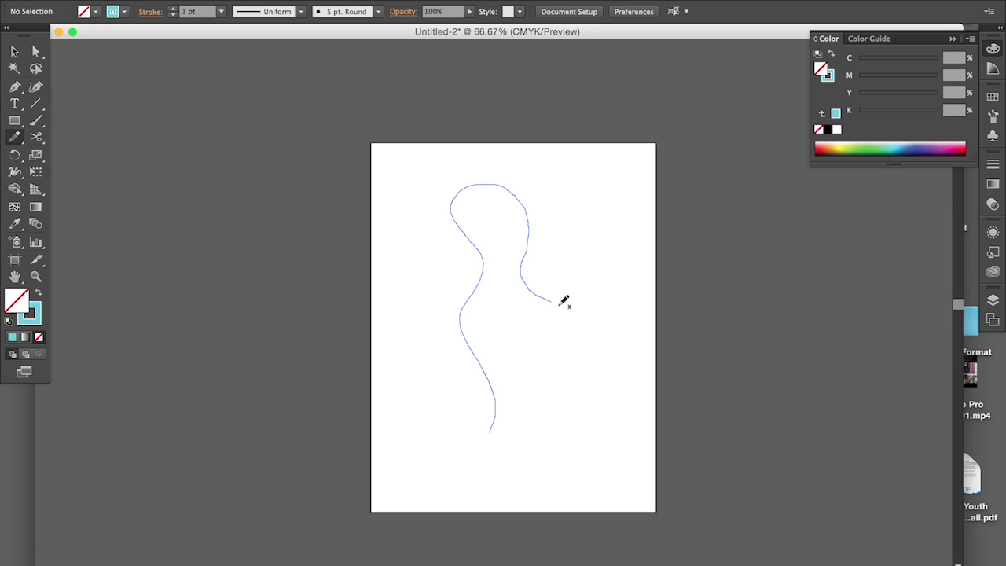
# Draw a closed wavy head-and-body shape with the Pencil tool, scale it down proportionally and move it up the page
pyautogui.moveTo(511, 411); pyautogui.dragTo(512, 412)
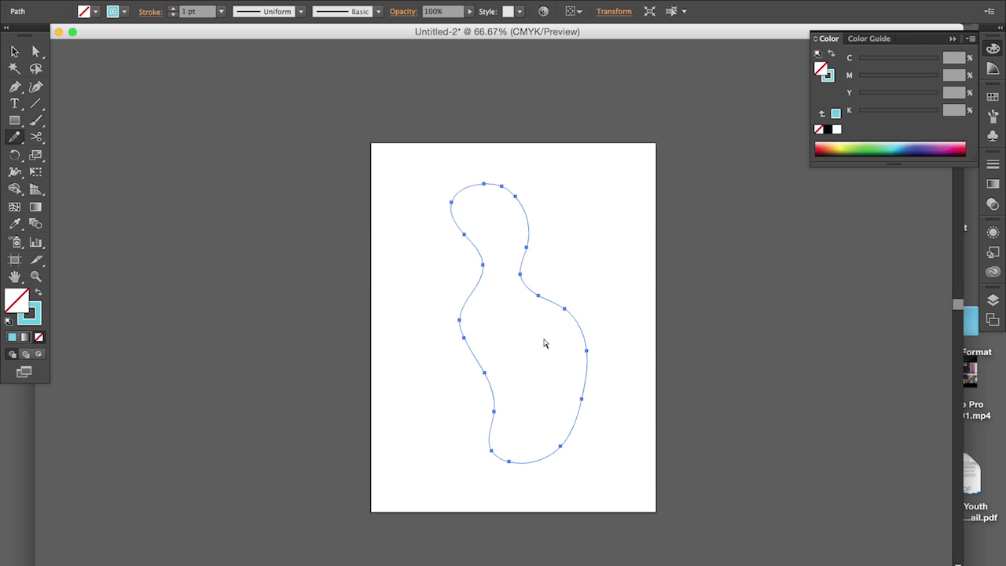
pyautogui.click(16, 51)
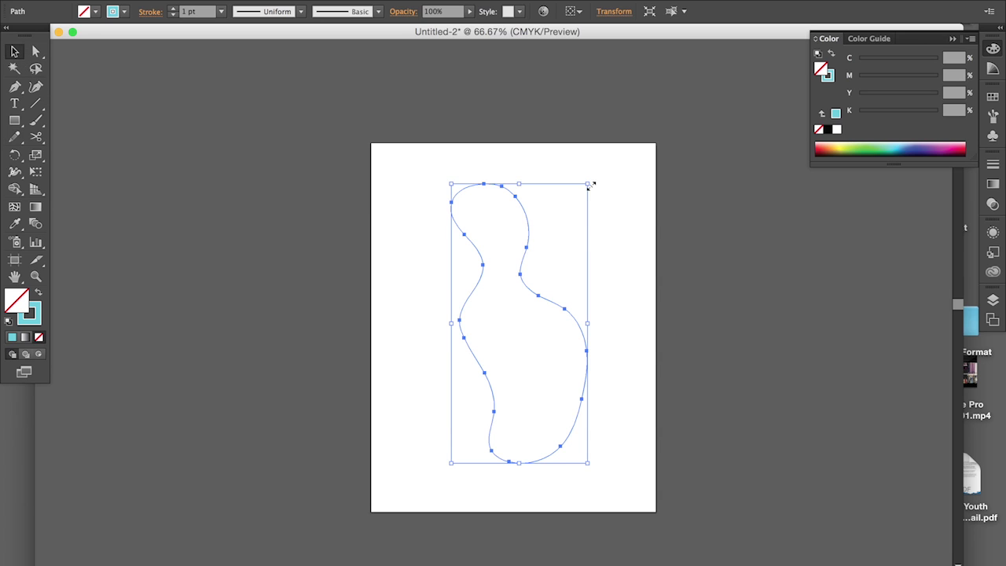
pyautogui.moveTo(590, 186); pyautogui.dragTo(547, 267)
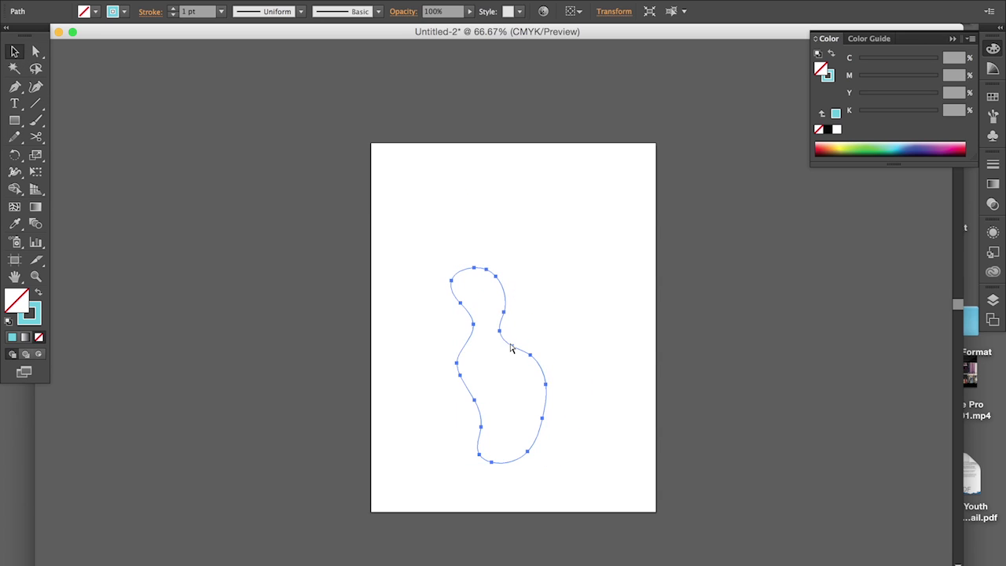
pyautogui.moveTo(511, 344); pyautogui.dragTo(530, 252)
# Draw a raised arm from the body's right shoulder with the Pencil tool and fill it with the body's cyan
pyautogui.moveTo(432, 168); pyautogui.dragTo(639, 431)
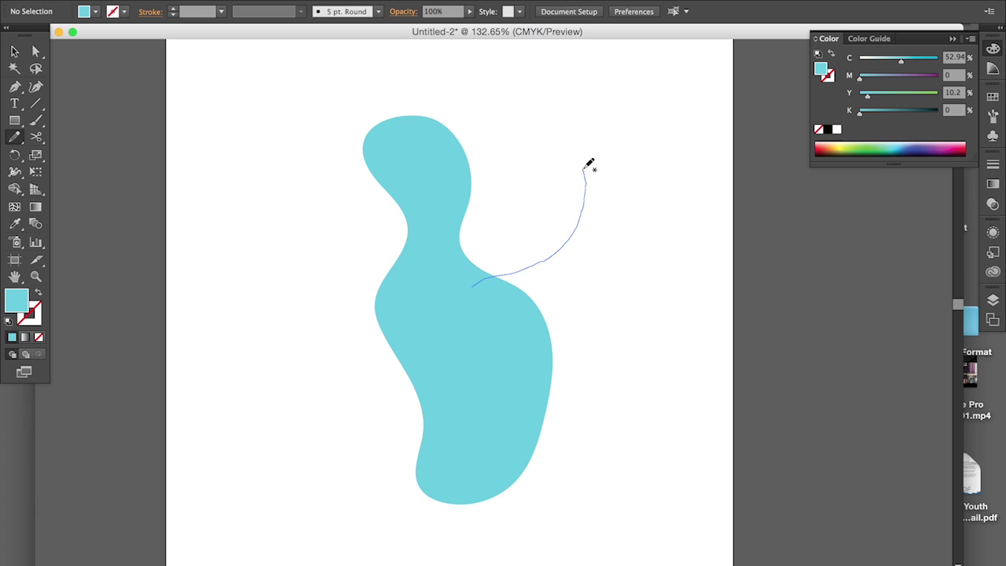
pyautogui.moveTo(593, 257); pyautogui.dragTo(528, 326)
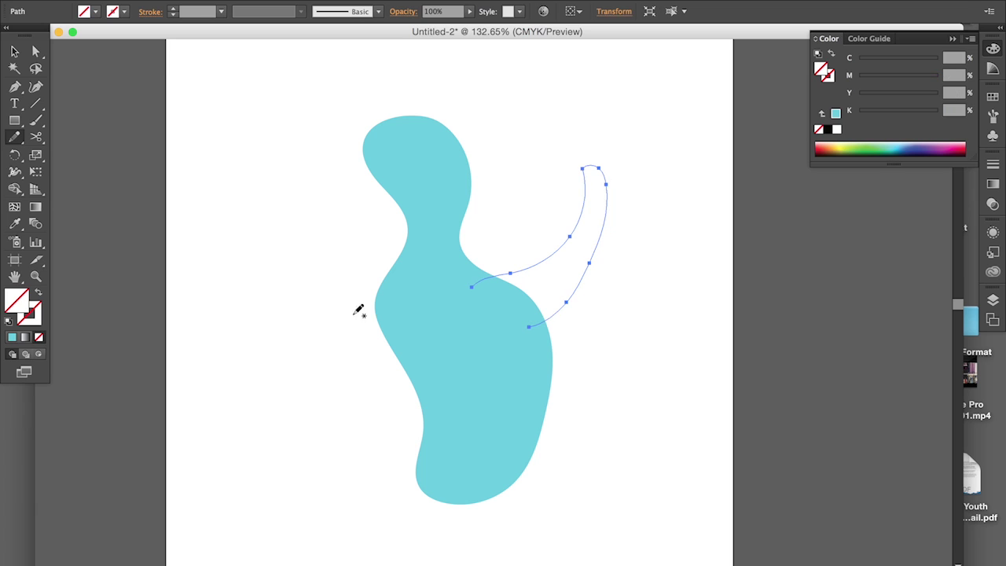
pyautogui.press('i')
pyautogui.click(445, 301)
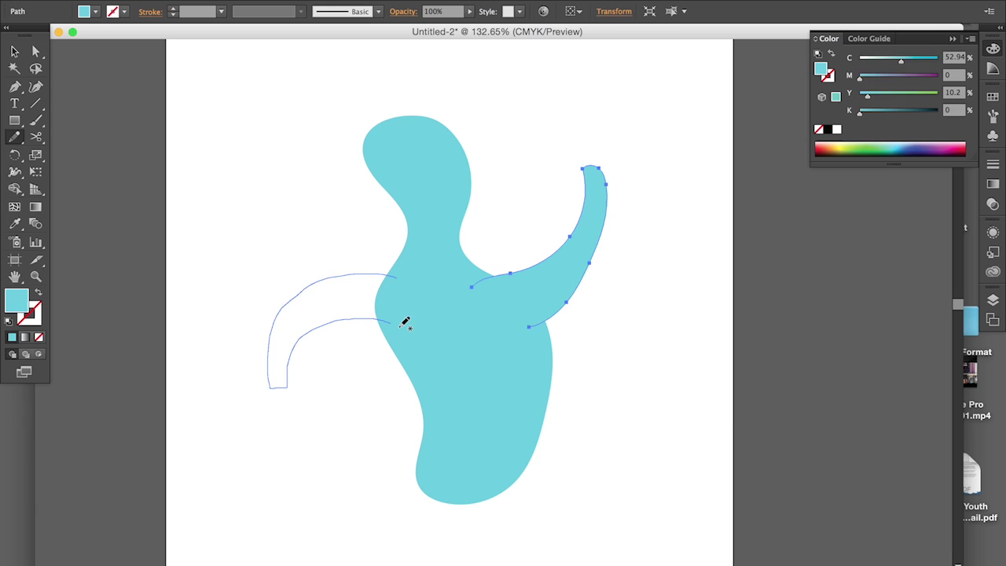
# Draw a bent, hanging arm on the body's left side with the Pencil tool and sample the body's cyan fill onto it
pyautogui.moveTo(401, 326); pyautogui.dragTo(397, 322)
pyautogui.press('super+z')
pyautogui.press('super+z')
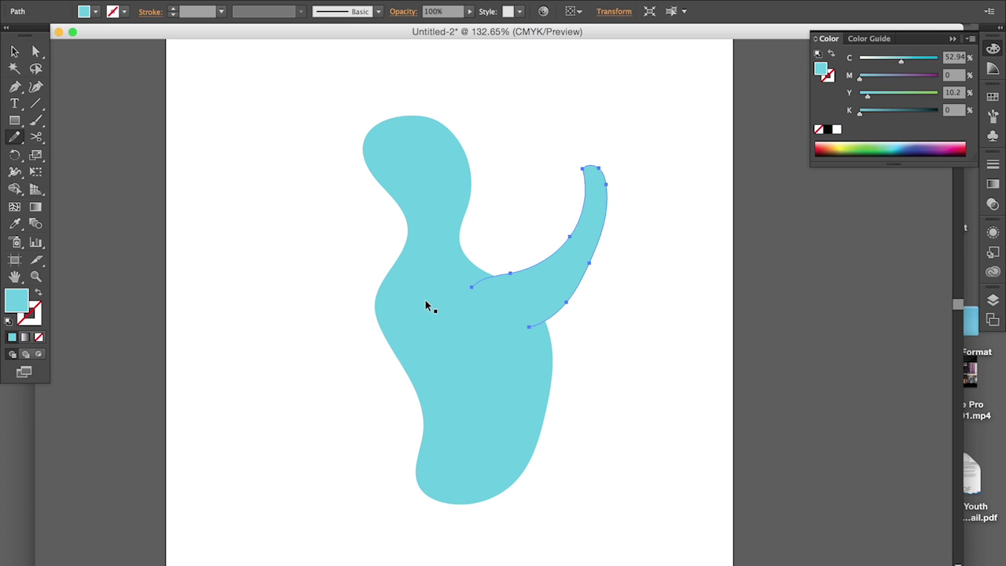
pyautogui.press('super+shift+z')
pyautogui.click(454, 302)
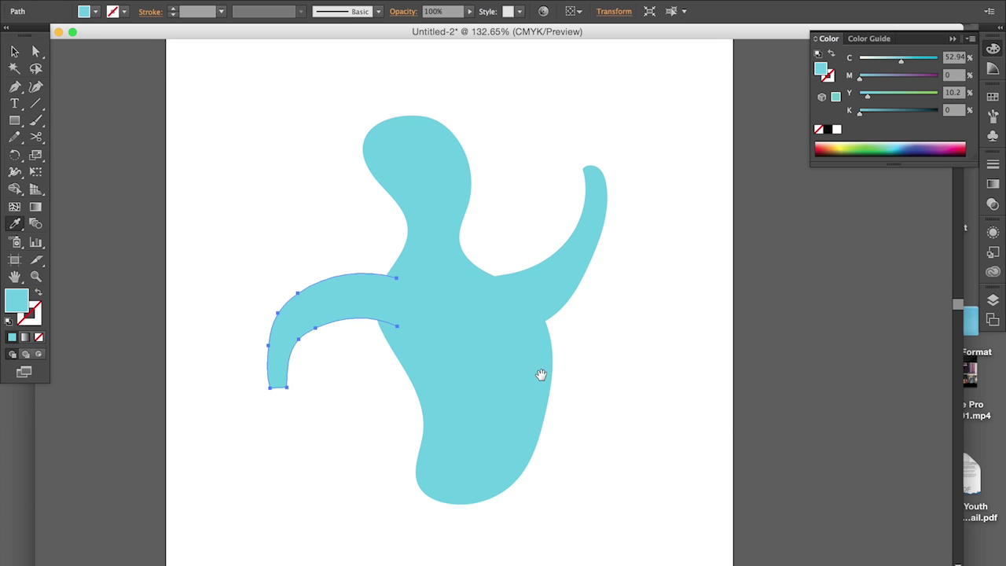
# Draw a curved leg from the body's lower-right edge with the Pencil tool and sample the body's cyan fill onto it
pyautogui.moveTo(251, 382); pyautogui.dragTo(257, 216)
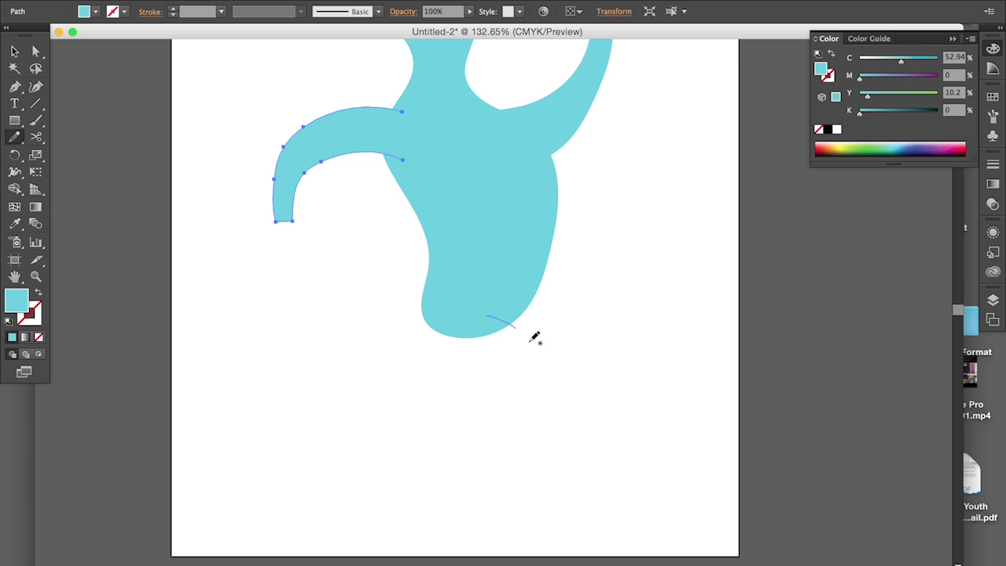
pyautogui.moveTo(589, 464); pyautogui.dragTo(503, 330)
pyautogui.press('super+z')
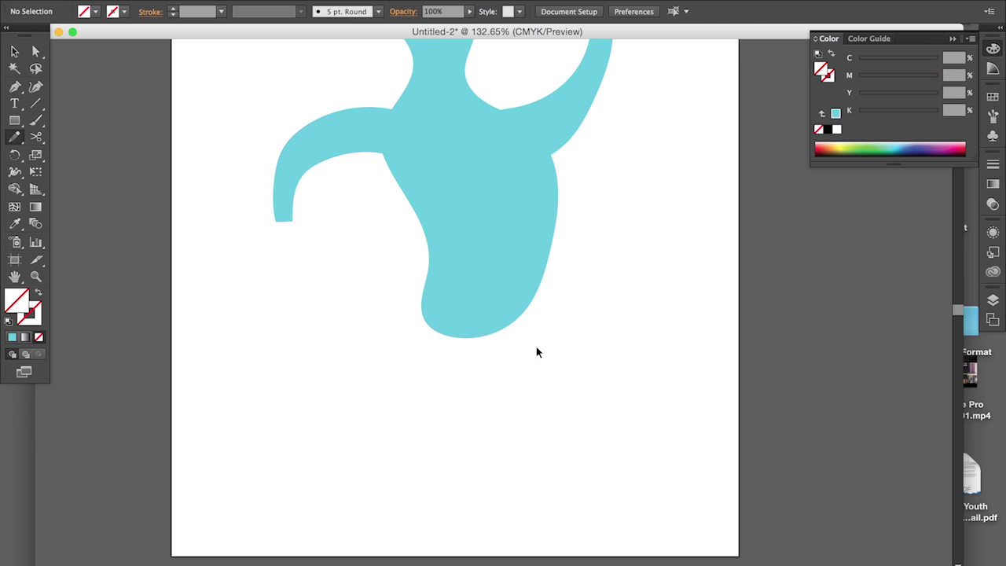
pyautogui.press('super+shift+z')
pyautogui.click(507, 272)
# Enlarge the leg outward and downward from its hip end, then deselect it
pyautogui.keyDown('super'); pyautogui.click(416, 416); pyautogui.keyUp('super')
pyautogui.press('super+minus')
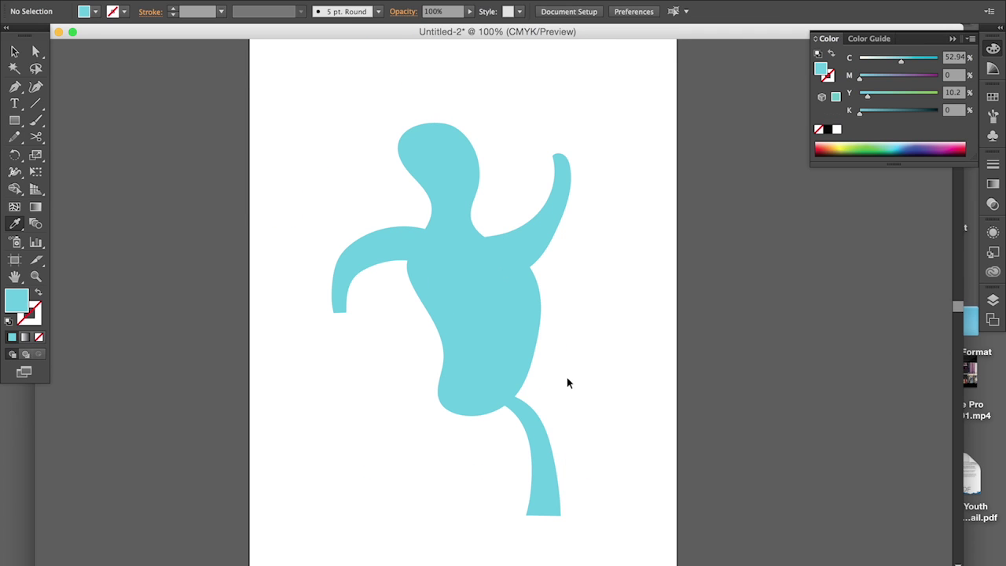
pyautogui.keyDown('super'); pyautogui.click(548, 444); pyautogui.keyUp('super')
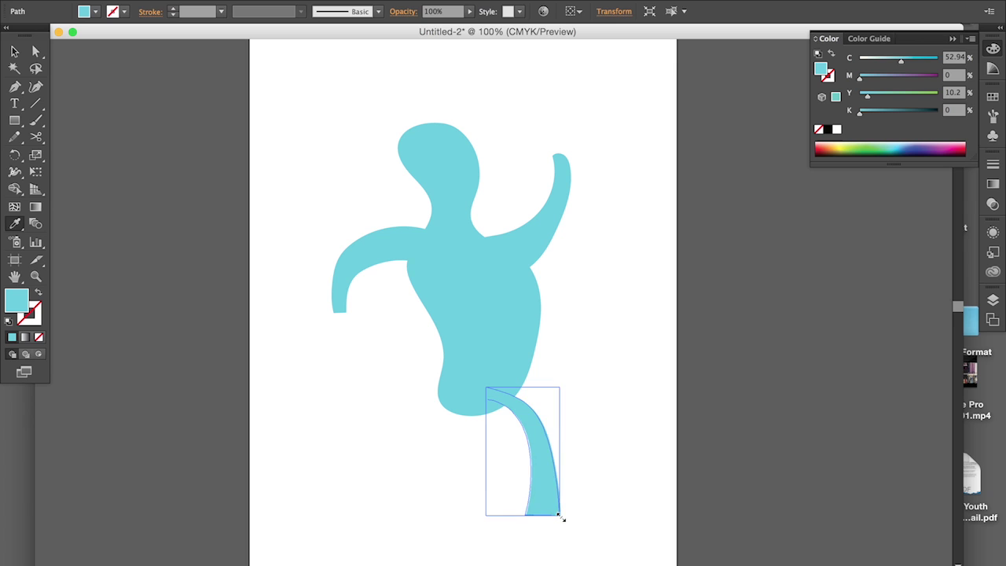
pyautogui.moveTo(560, 517); pyautogui.dragTo(588, 559)
pyautogui.click(608, 447)
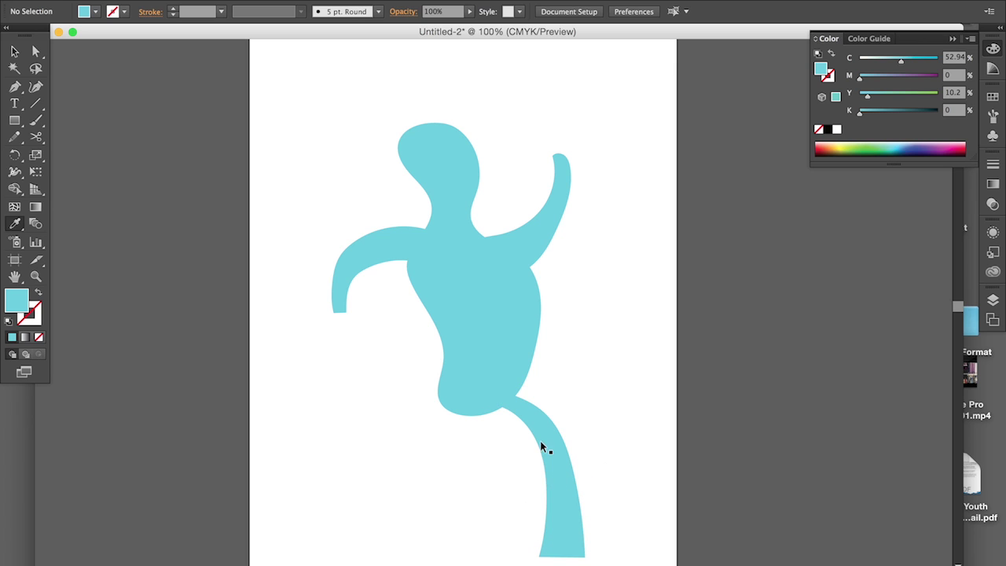
pyautogui.keyDown('super'); pyautogui.click(491, 433); pyautogui.keyUp('super')
pyautogui.click(492, 403)
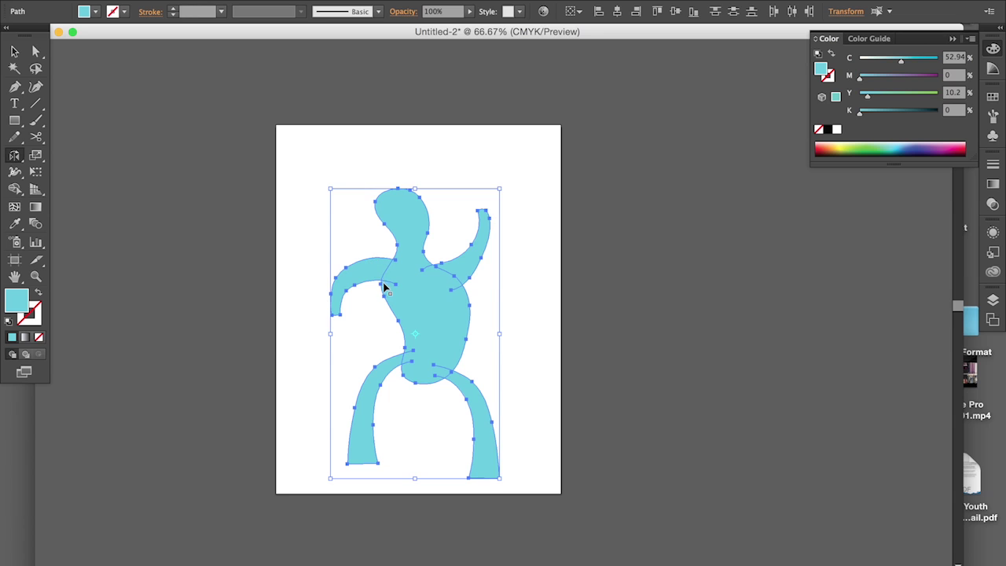
# Convert all the selected figure shapes to guides and lock the guides
pyautogui.press('super+y')
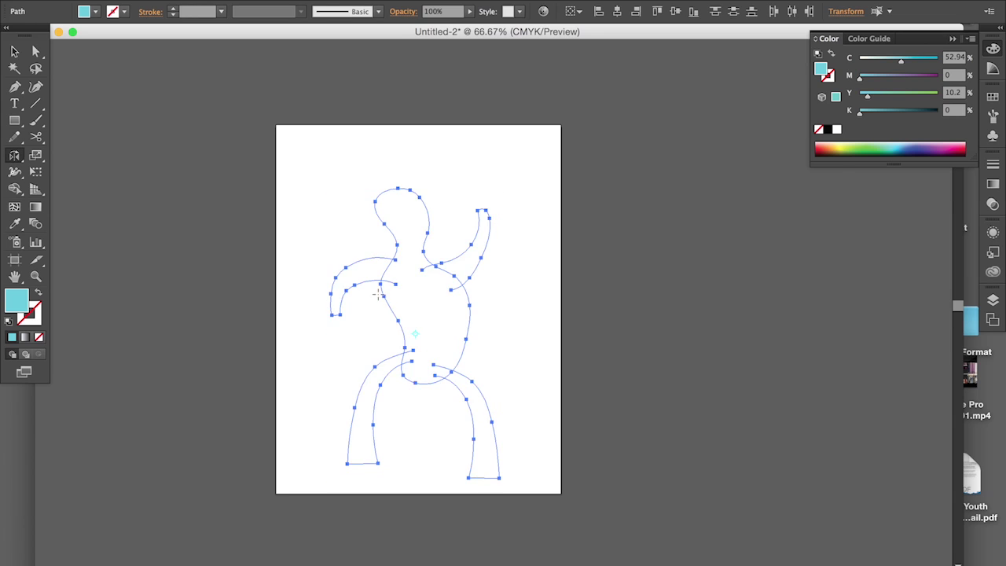
pyautogui.moveTo(344, 177); pyautogui.dragTo(520, 370)
pyautogui.rightClick(413, 199)
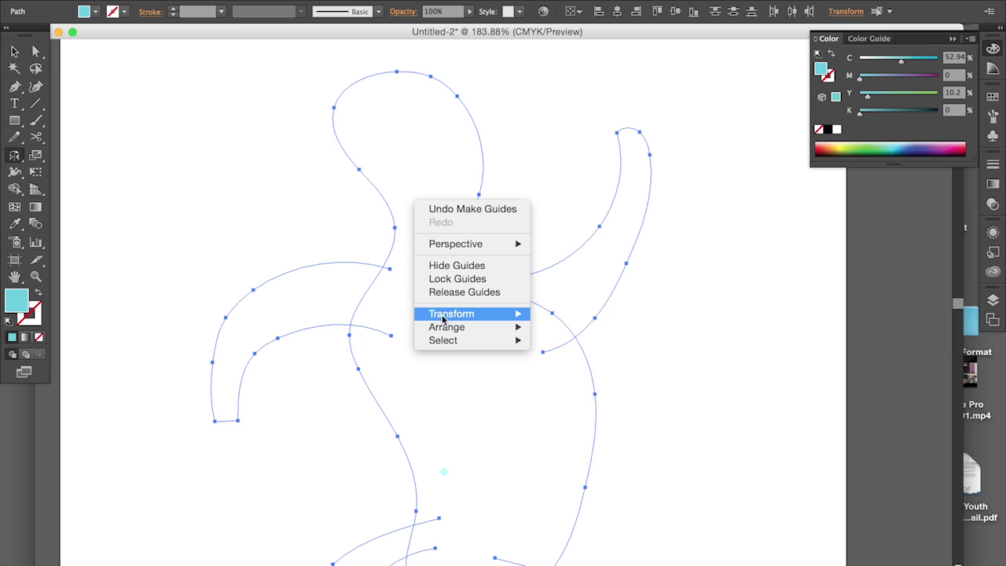
pyautogui.moveTo(442, 312)
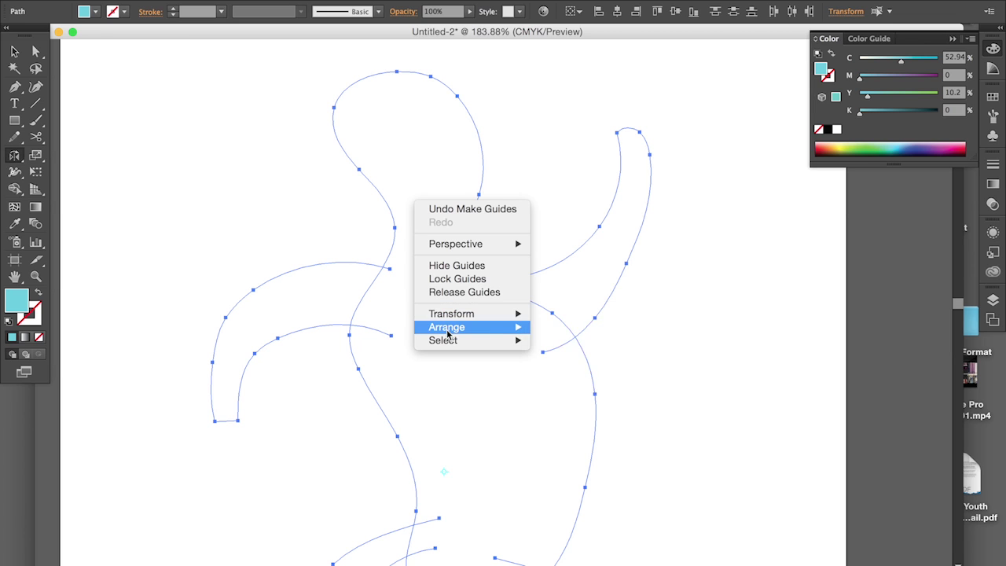
pyautogui.click(463, 278)
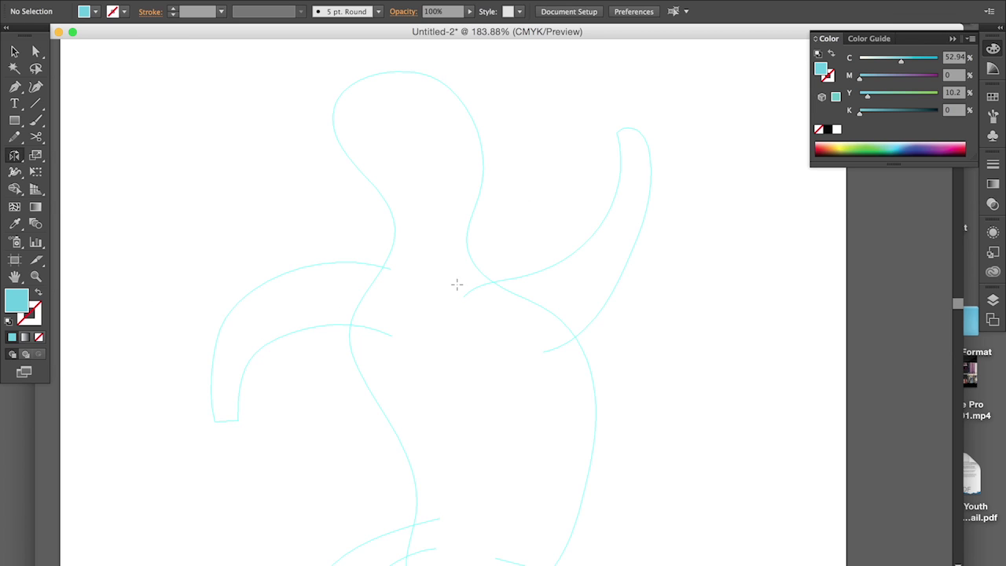
# Trace the head guide with the Pen tool, curving from the left neck over the crown to the right side of the neck
pyautogui.moveTo(547, 392); pyautogui.dragTo(557, 406)
pyautogui.keyDown('alt'); pyautogui.keyDown('super'); pyautogui.click(579, 359); pyautogui.keyUp('super'); pyautogui.keyUp('alt')
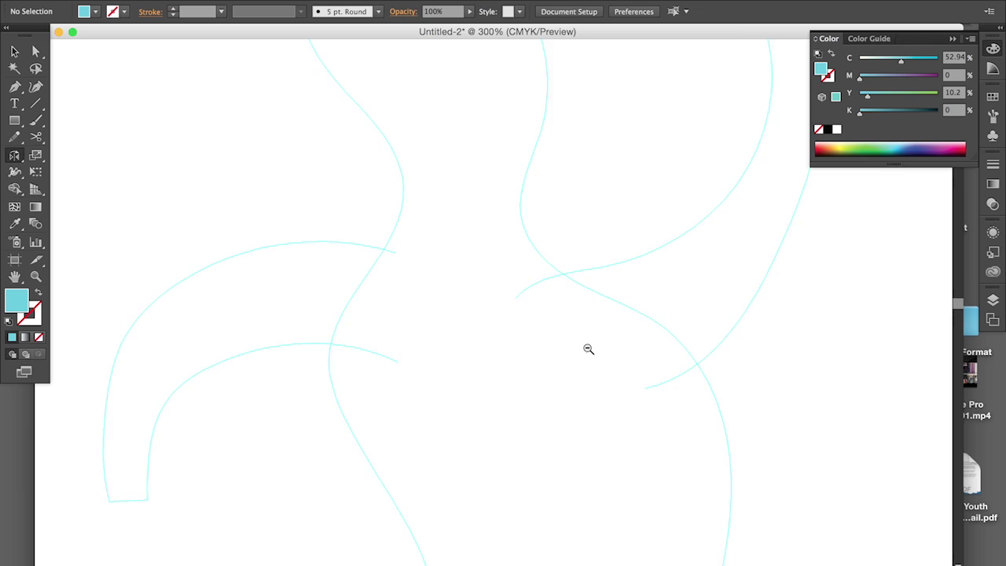
pyautogui.keyDown('alt'); pyautogui.keyDown('super'); pyautogui.click(588, 348); pyautogui.keyUp('super'); pyautogui.keyUp('alt')
pyautogui.keyDown('alt'); pyautogui.keyDown('super'); pyautogui.click(589, 347); pyautogui.keyUp('super'); pyautogui.keyUp('alt')
pyautogui.press('super+0')
pyautogui.moveTo(381, 124); pyautogui.dragTo(561, 323)
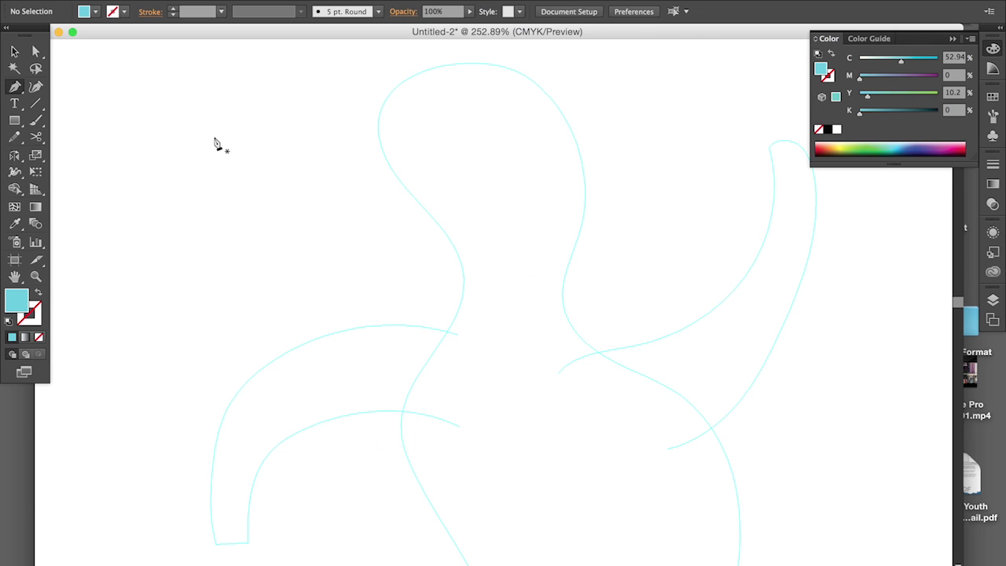
pyautogui.scroll(-2, 445, 263)
pyautogui.hscroll(1, 444, 262)
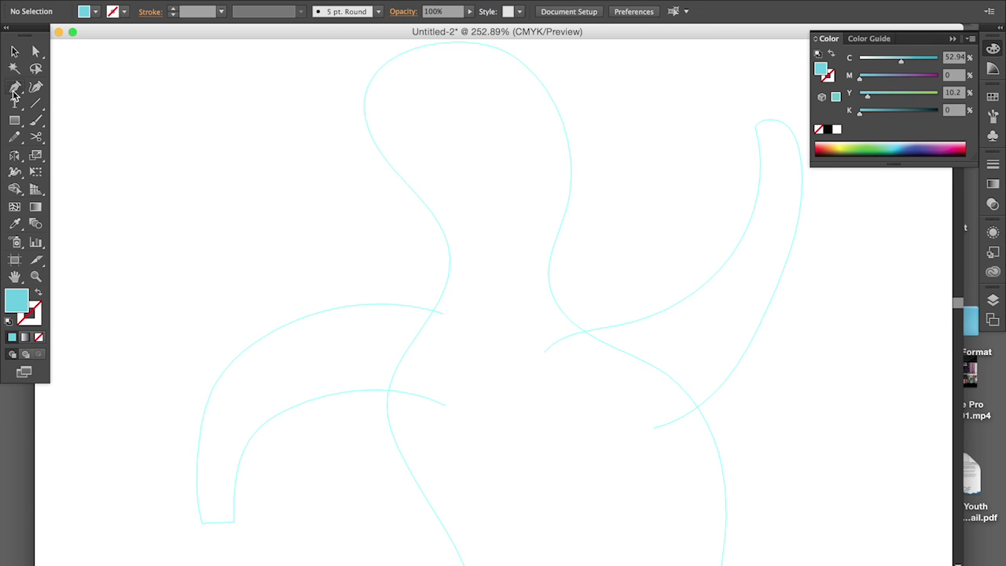
pyautogui.scroll(2, 483, 236)
pyautogui.hscroll(-1, 483, 236)
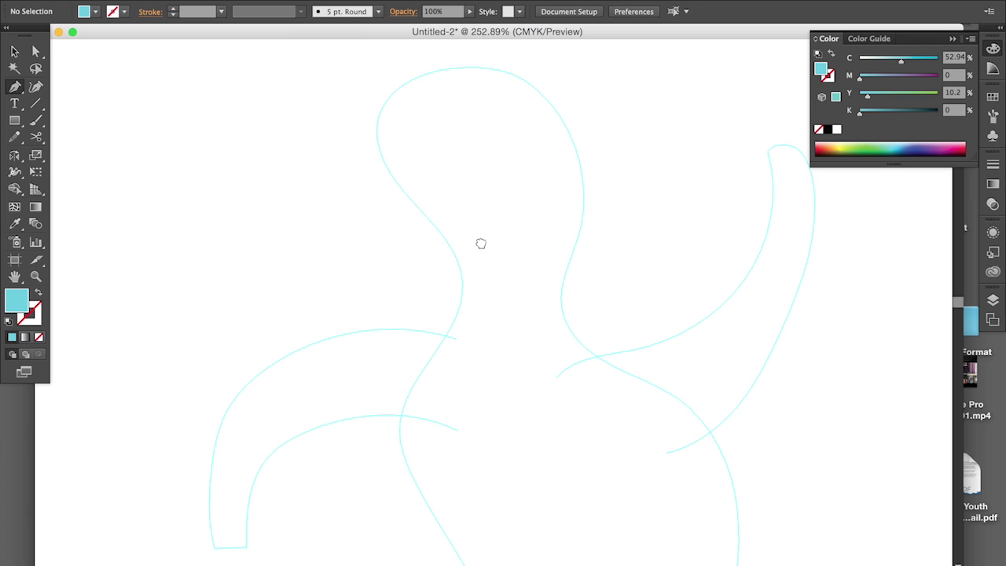
pyautogui.click(454, 261)
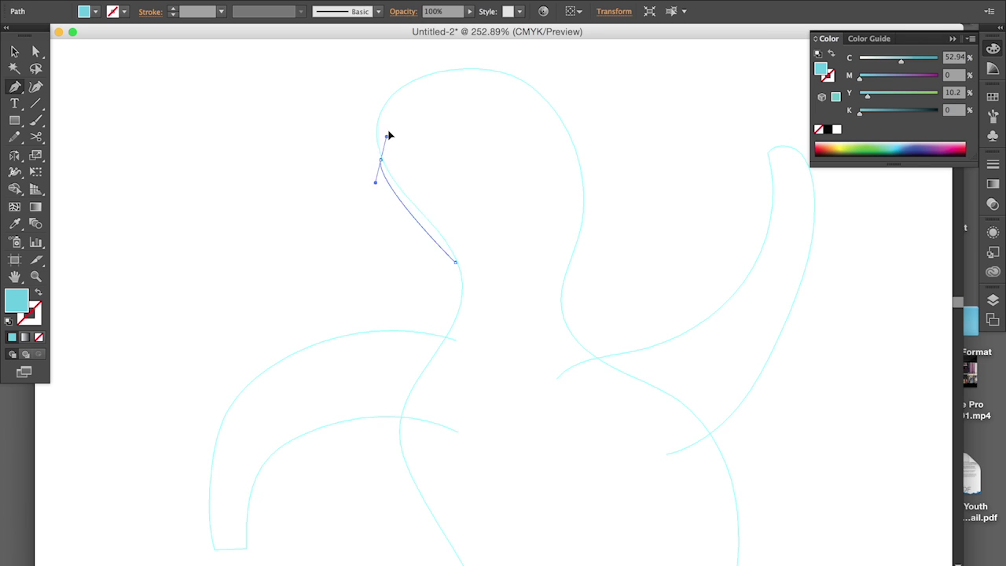
pyautogui.hotkey('ctrl', 'z')
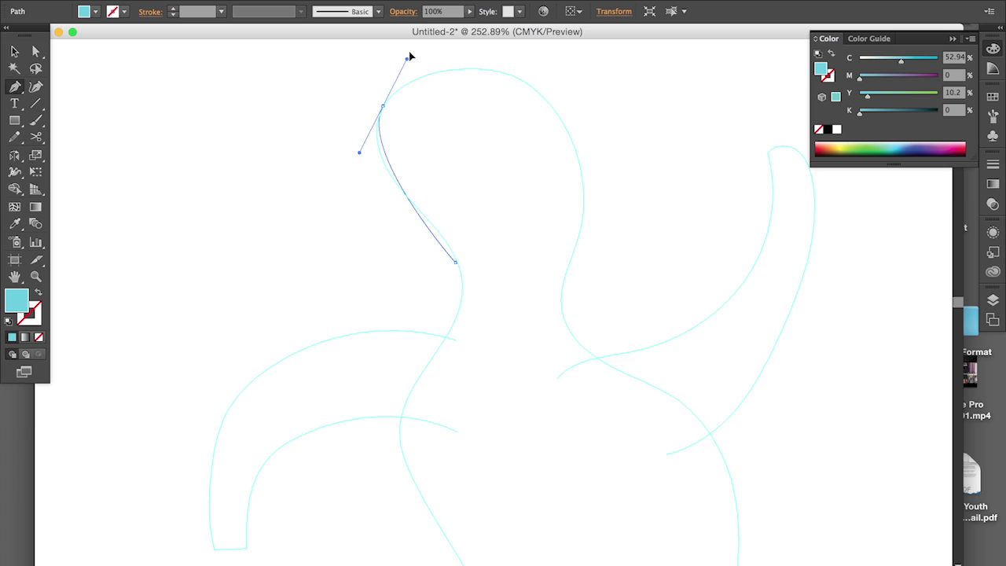
pyautogui.moveTo(408, 57); pyautogui.dragTo(426, 144)
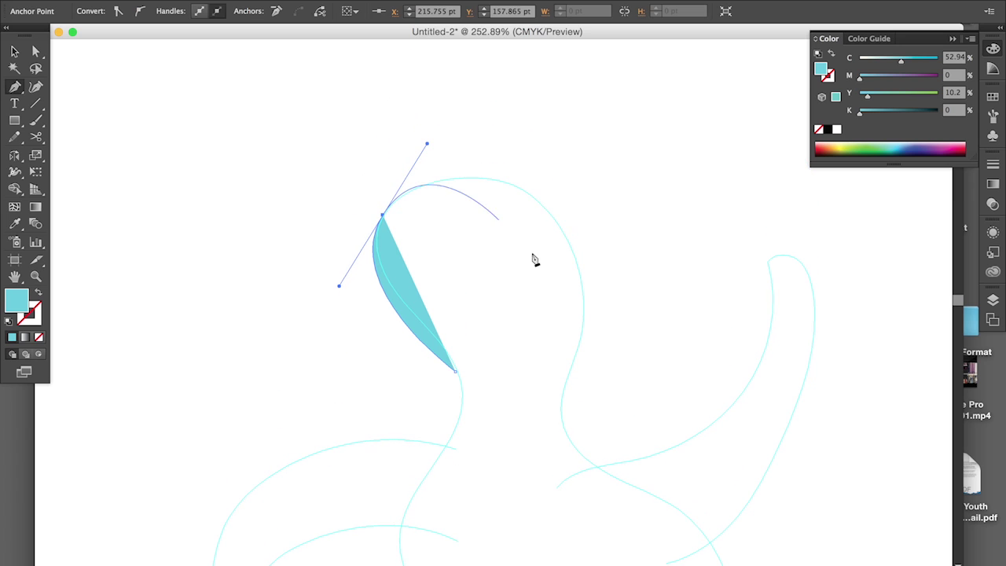
pyautogui.moveTo(566, 231); pyautogui.dragTo(564, 227)
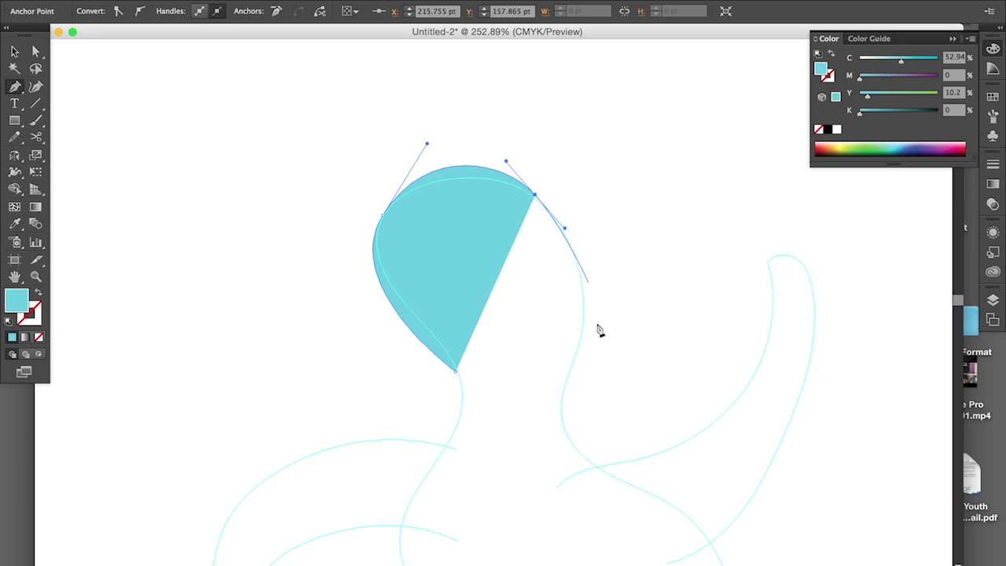
pyautogui.moveTo(562, 391); pyautogui.dragTo(521, 482)
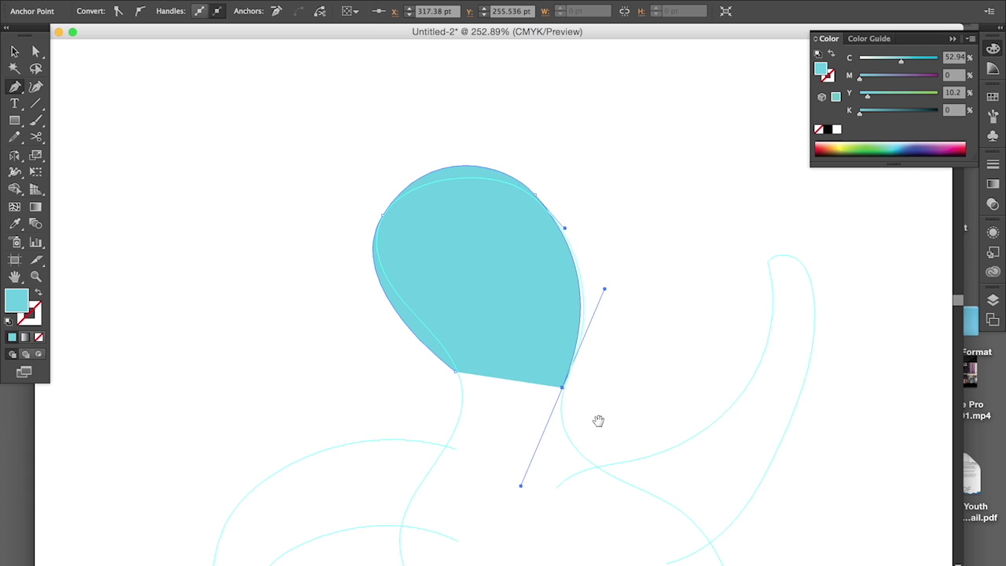
# Continue the Pen outline from the neck over the right shoulder, down the body's right edge and around its base
pyautogui.moveTo(622, 388); pyautogui.dragTo(512, 170)
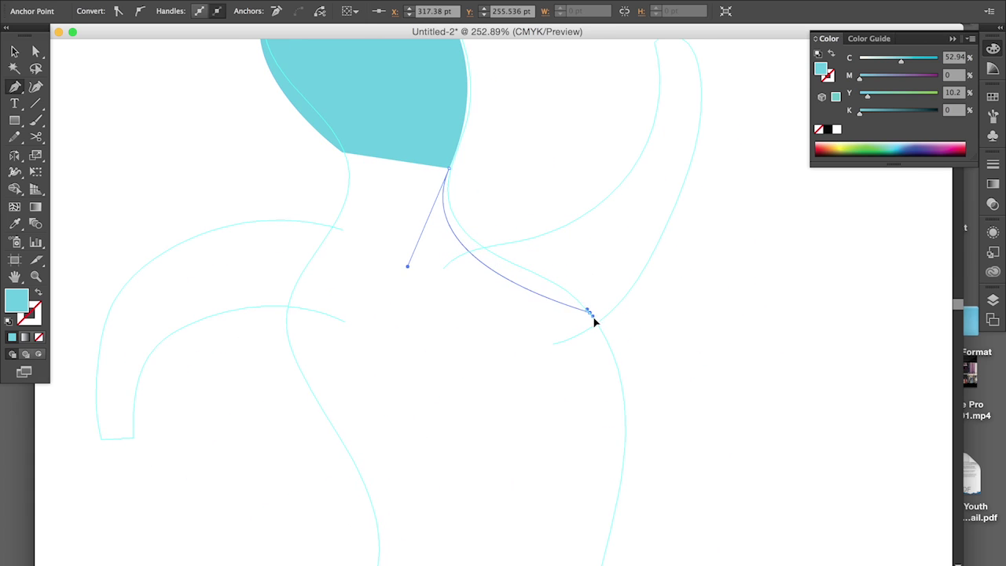
pyautogui.moveTo(591, 313); pyautogui.dragTo(613, 349)
pyautogui.moveTo(408, 267); pyautogui.dragTo(429, 242)
pyautogui.moveTo(603, 261); pyautogui.dragTo(571, 151)
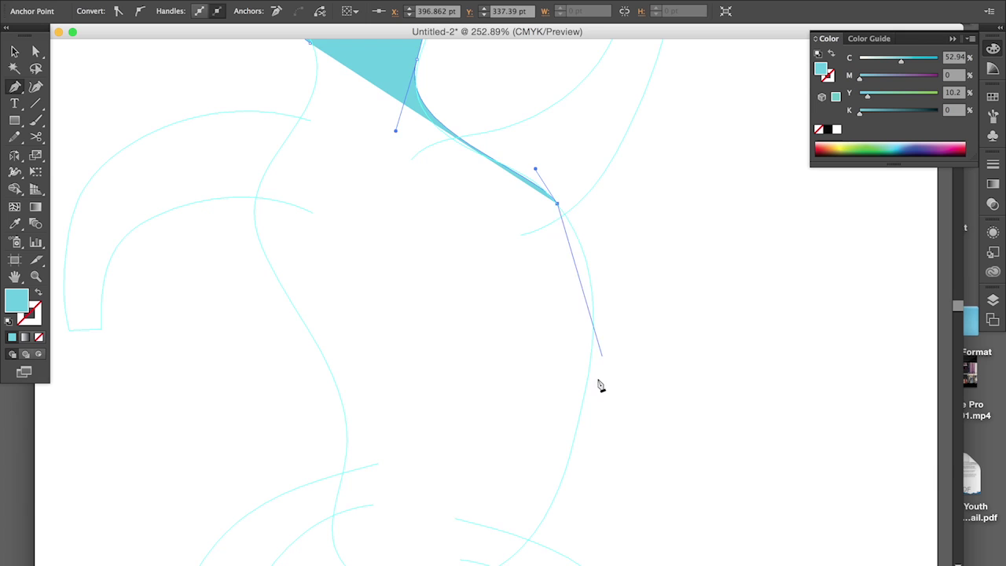
pyautogui.scroll(-6, 598, 385)
pyautogui.moveTo(579, 272); pyautogui.dragTo(547, 420)
pyautogui.moveTo(457, 453); pyautogui.dragTo(393, 456)
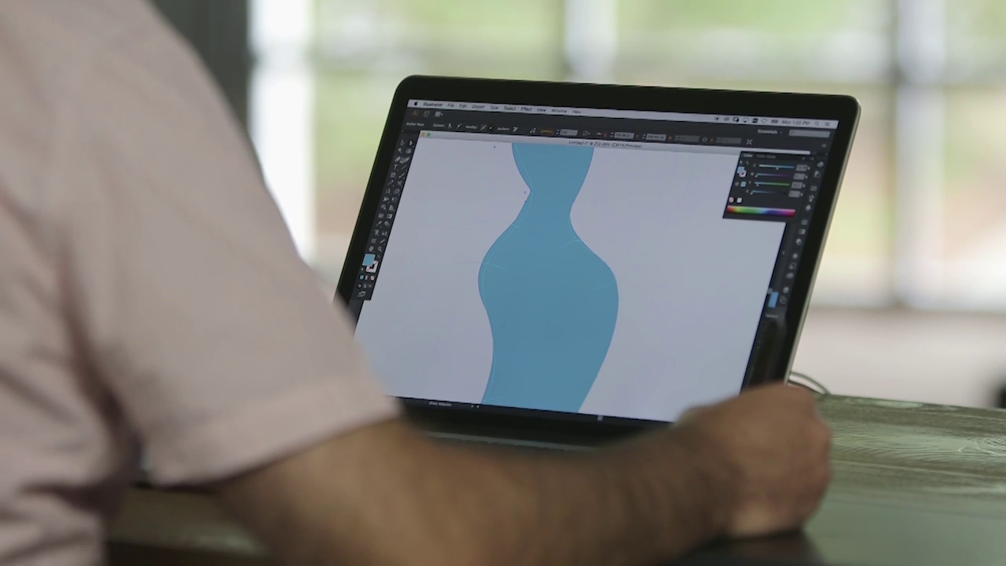
# Trace the hanging left arm as a separate closed Pen shape, finish its outer curve at the shoulder, and deselect it
pyautogui.click(409, 144)
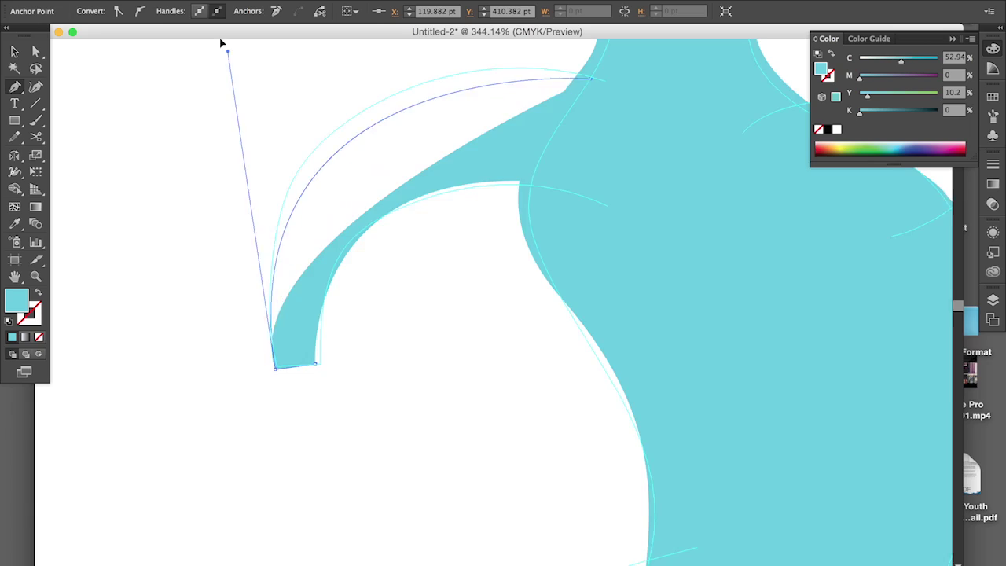
pyautogui.moveTo(220, 40); pyautogui.dragTo(223, 245)
pyautogui.press('super+space')
pyautogui.moveTo(532, 313); pyautogui.dragTo(523, 310)
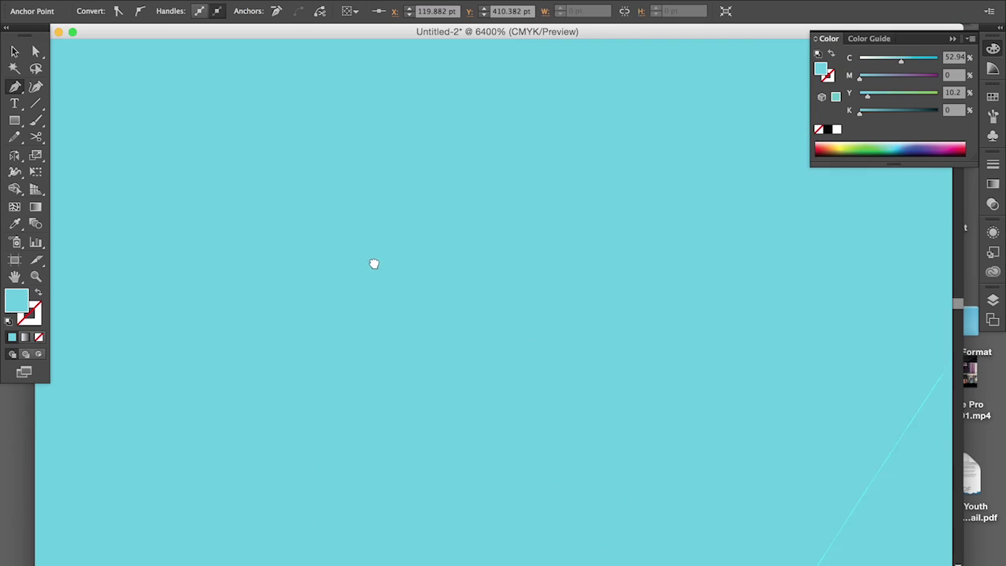
pyautogui.press('super+0')
pyautogui.keyDown('super'); pyautogui.click(369, 201); pyautogui.keyUp('super')
pyautogui.press('super+space')
pyautogui.moveTo(319, 177); pyautogui.dragTo(604, 352)
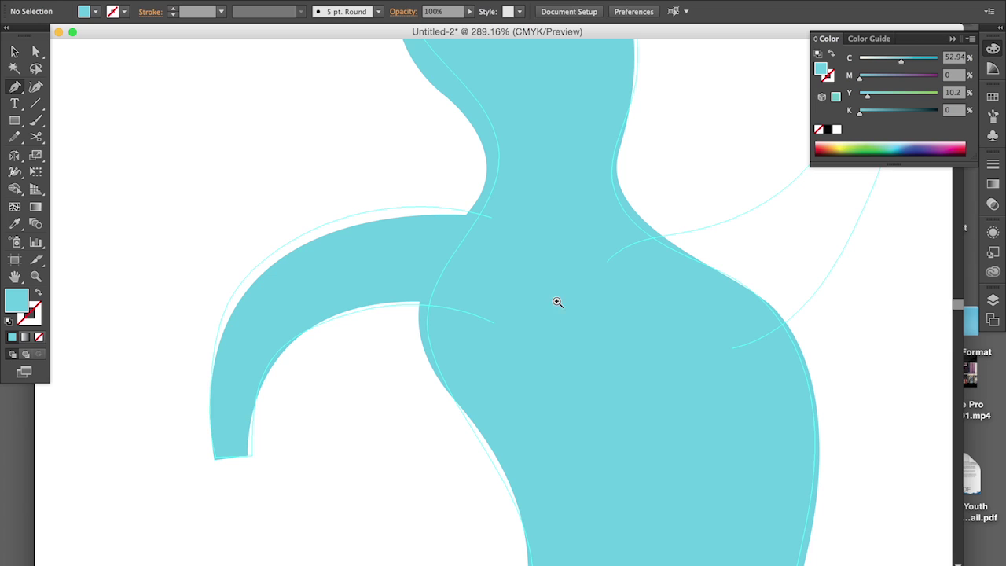
# Select the traced left arm and reflect a copy of it across the body to the right shoulder
pyautogui.keyDown('super'); pyautogui.click(351, 278); pyautogui.keyUp('super')
pyautogui.keyDown('alt'); pyautogui.keyDown('super'); pyautogui.click(430, 298); pyautogui.keyUp('super'); pyautogui.keyUp('alt')
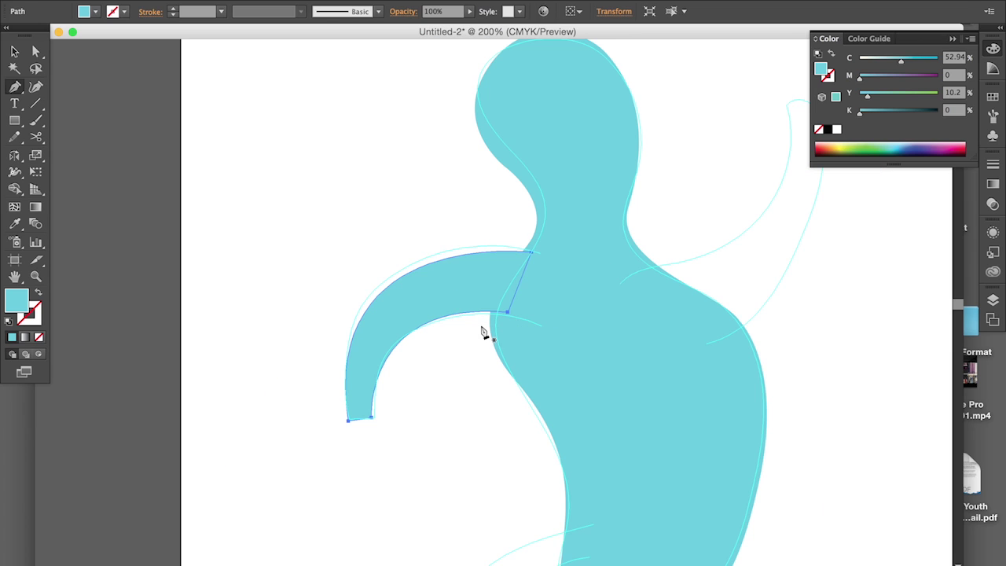
pyautogui.click(587, 347)
pyautogui.moveTo(431, 382); pyautogui.dragTo(678, 324)
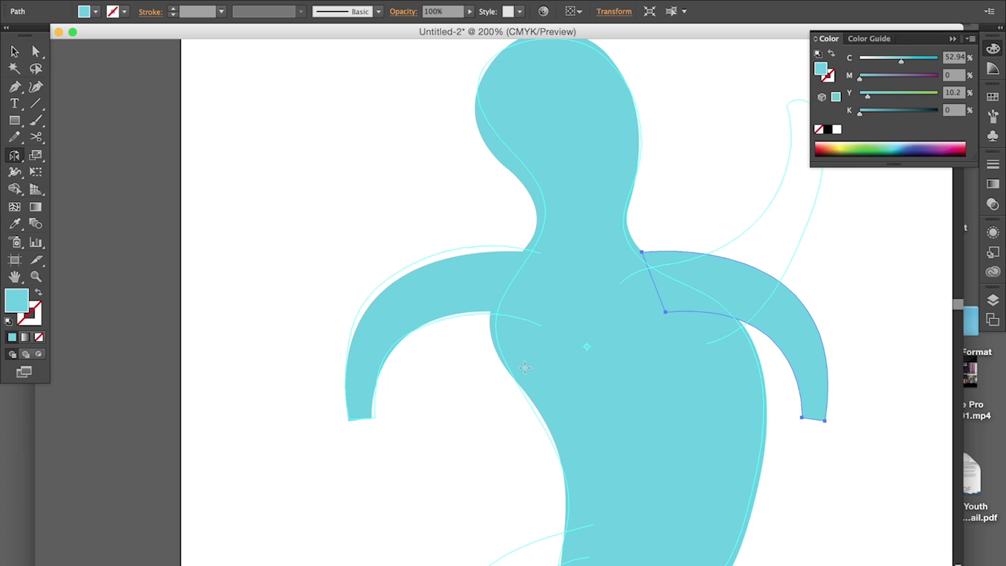
# Try to rotate and position the mirrored arm copy so it points upward along the raised right arm guide
pyautogui.moveTo(559, 370); pyautogui.dragTo(622, 227)
pyautogui.moveTo(785, 368); pyautogui.dragTo(781, 244)
pyautogui.press('r')
pyautogui.moveTo(557, 360); pyautogui.dragTo(730, 348)
pyautogui.moveTo(693, 176); pyautogui.dragTo(722, 307)
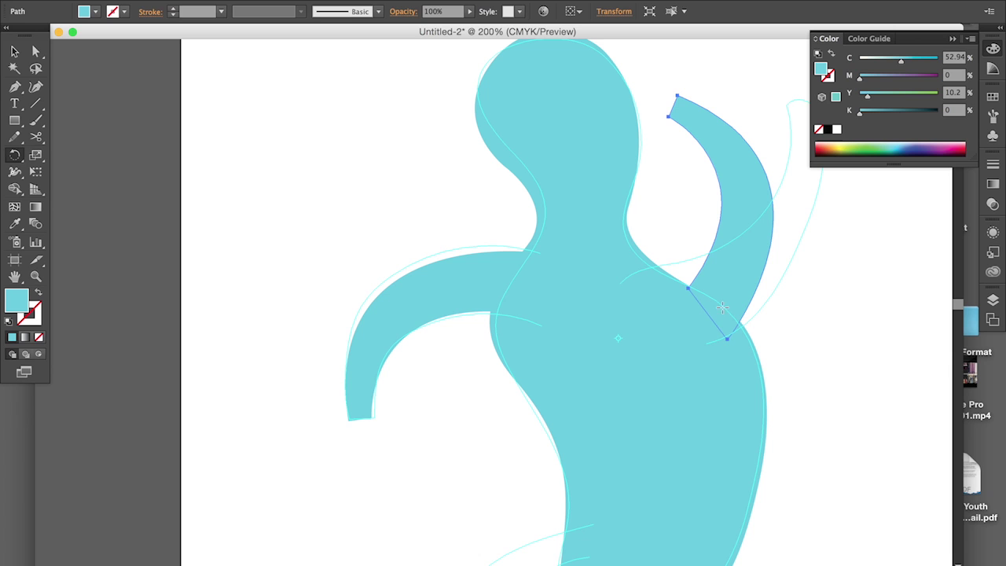
pyautogui.moveTo(716, 398); pyautogui.dragTo(674, 406)
pyautogui.moveTo(764, 289); pyautogui.dragTo(790, 294)
# Trace the raised right arm guide with the Pen tool, curving its outer edge from the hand back to the body
pyautogui.press('super+space')
pyautogui.keyDown('alt'); pyautogui.keyDown('super'); pyautogui.click(632, 334); pyautogui.keyUp('super'); pyautogui.keyUp('alt')
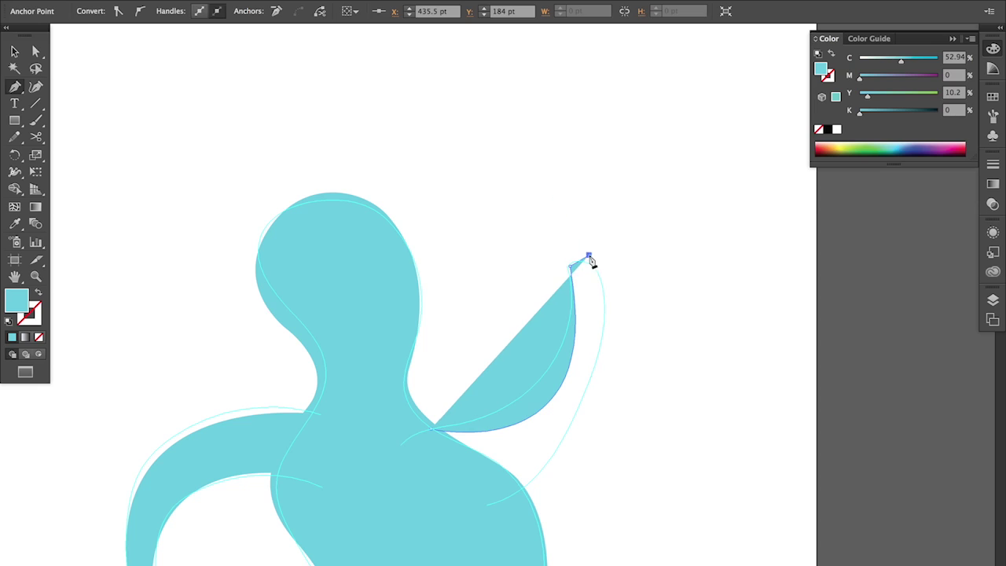
pyautogui.moveTo(521, 490); pyautogui.dragTo(358, 379)
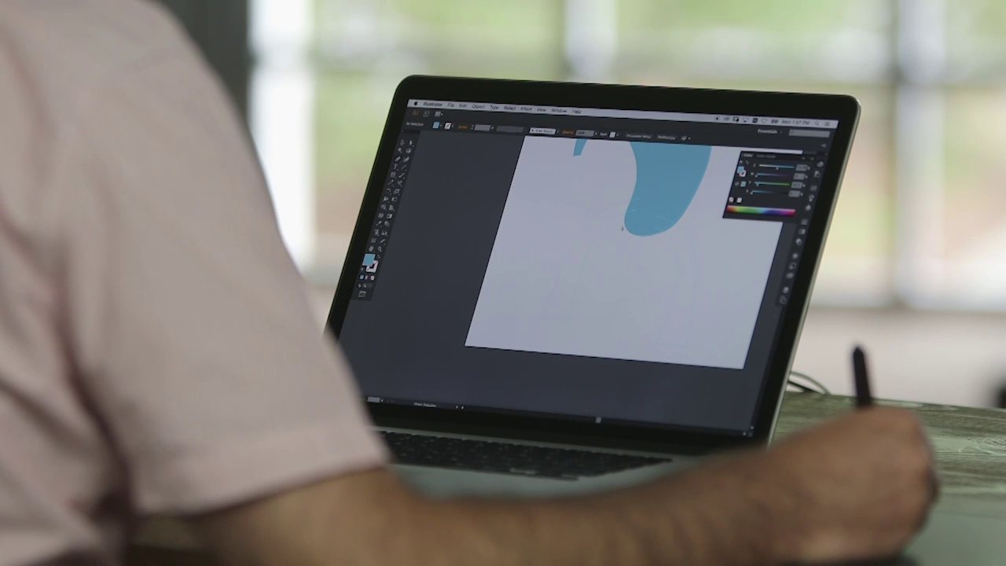
# Start the left leg's outline at the hip with the Pen tool and curve its inner edge down to the foot
pyautogui.press('p')
pyautogui.click(624, 222)
pyautogui.moveTo(569, 316); pyautogui.dragTo(569, 371)
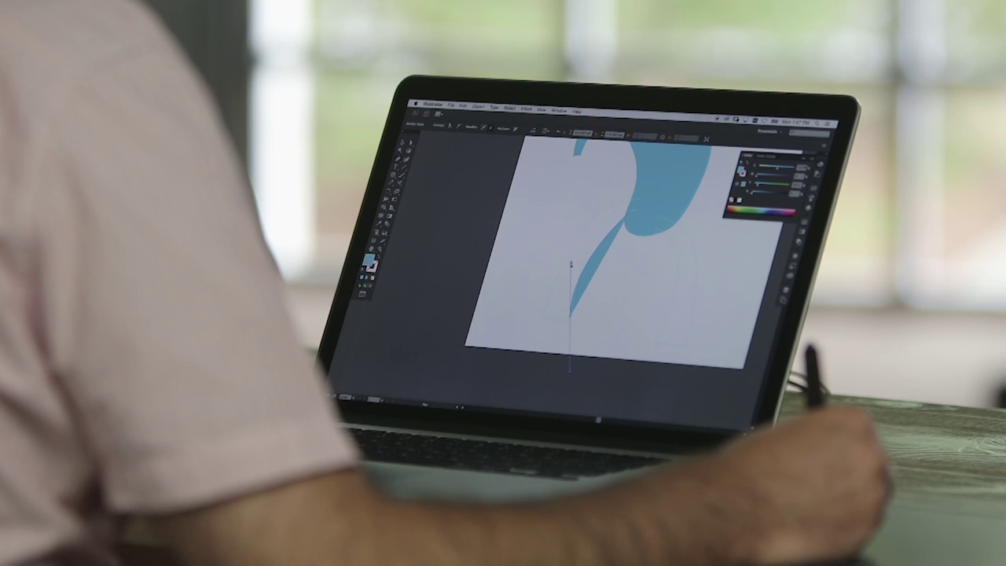
# Try to continue the left leg's outline from the foot, and undo the attempted segments
pyautogui.moveTo(571, 263); pyautogui.dragTo(559, 239)
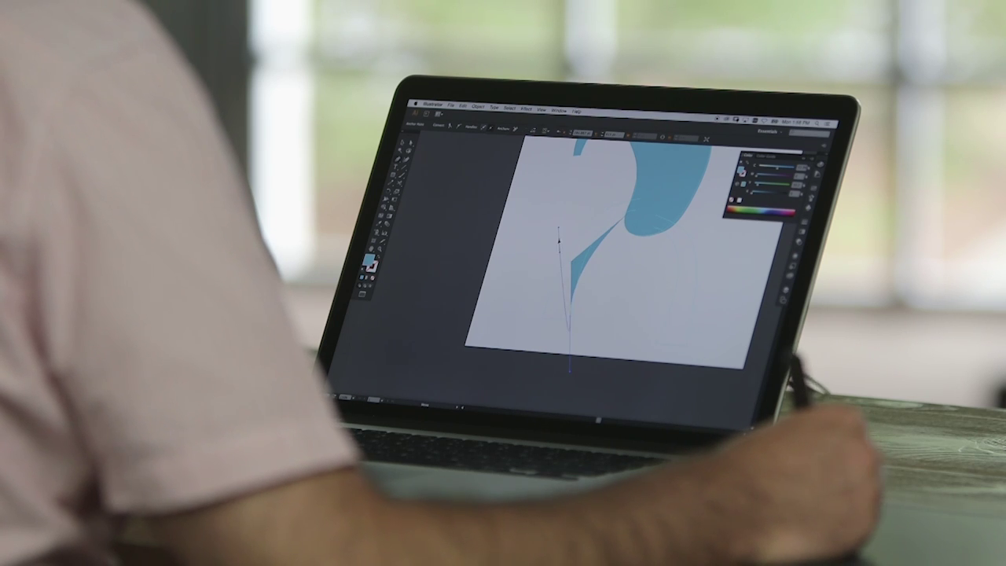
pyautogui.click(625, 217)
pyautogui.click(569, 319)
pyautogui.press('super+z')
pyautogui.press('super+z')
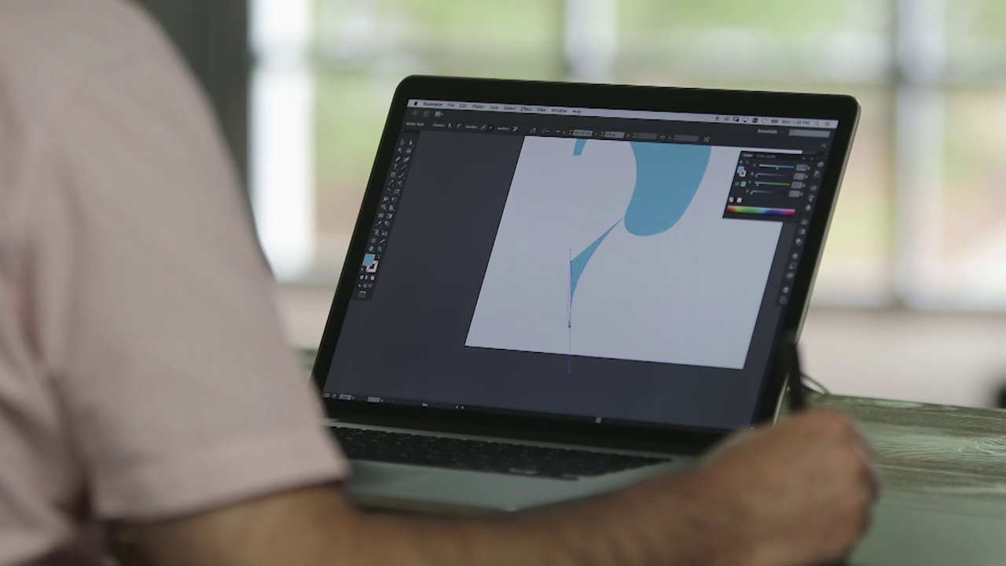
pyautogui.press('super+z')
# Add the left leg's straight foot edge and curve its outer edge back up to the hip
pyautogui.click(569, 318)
pyautogui.click(540, 316)
pyautogui.moveTo(625, 217)
pyautogui.mouseDown()
pyautogui.moveTo(632, 205)
pyautogui.moveTo(655, 209)
pyautogui.moveTo(563, 209)
pyautogui.mouseUp()
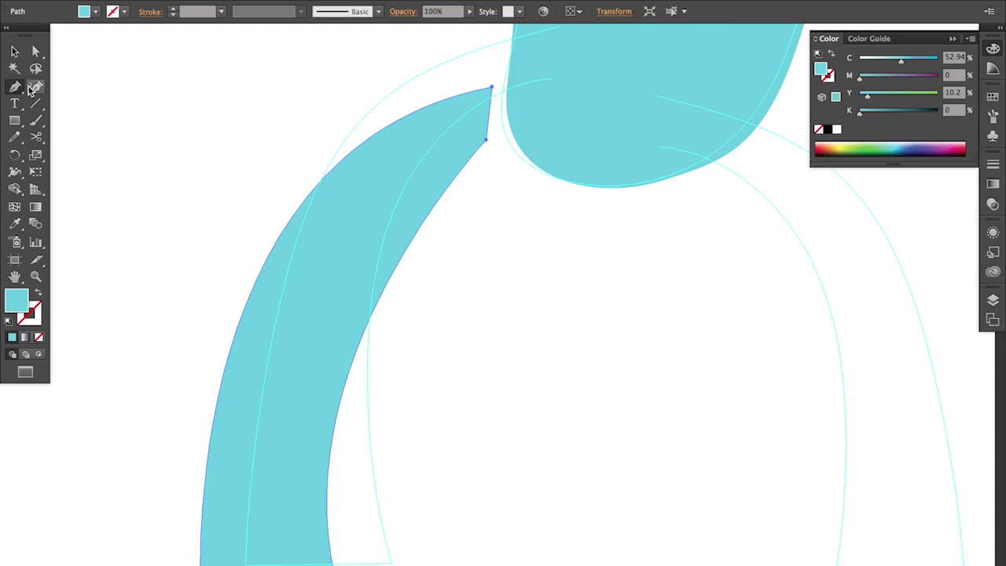
# Adjust the traced left leg with Direct Selection and move it inward so its hip end overlaps the body
pyautogui.click(36, 51)
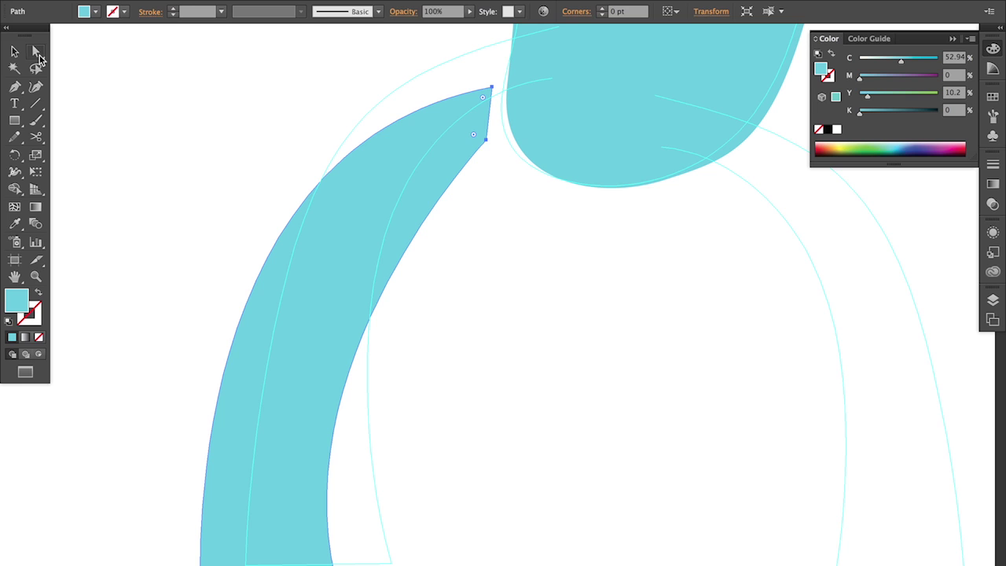
pyautogui.click(486, 140)
pyautogui.moveTo(269, 370); pyautogui.dragTo(205, 343)
pyautogui.click(588, 297)
pyautogui.moveTo(590, 296); pyautogui.dragTo(380, 299)
pyautogui.click(380, 299)
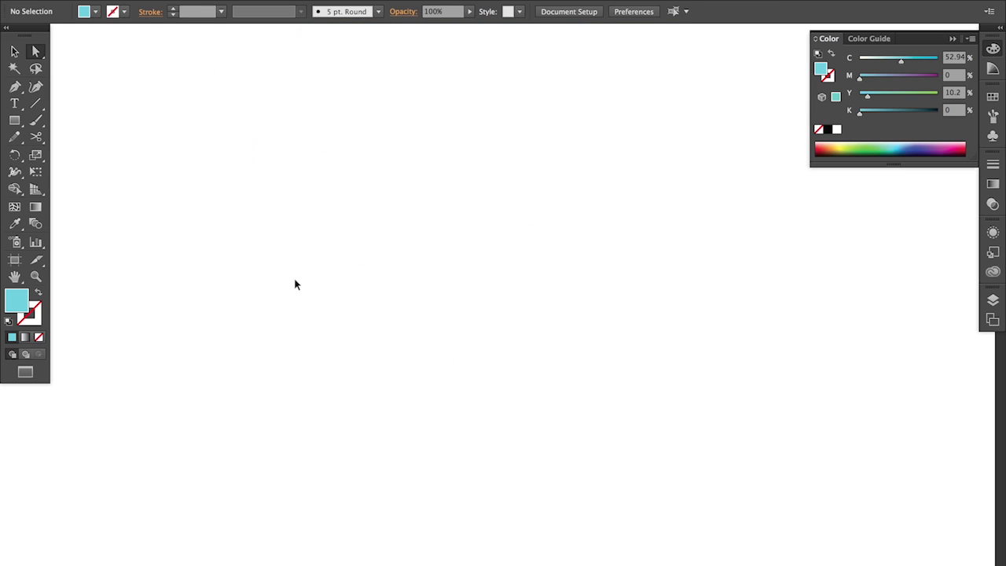
pyautogui.keyDown('alt'); pyautogui.click(346, 260); pyautogui.keyUp('alt')
pyautogui.click(439, 414)
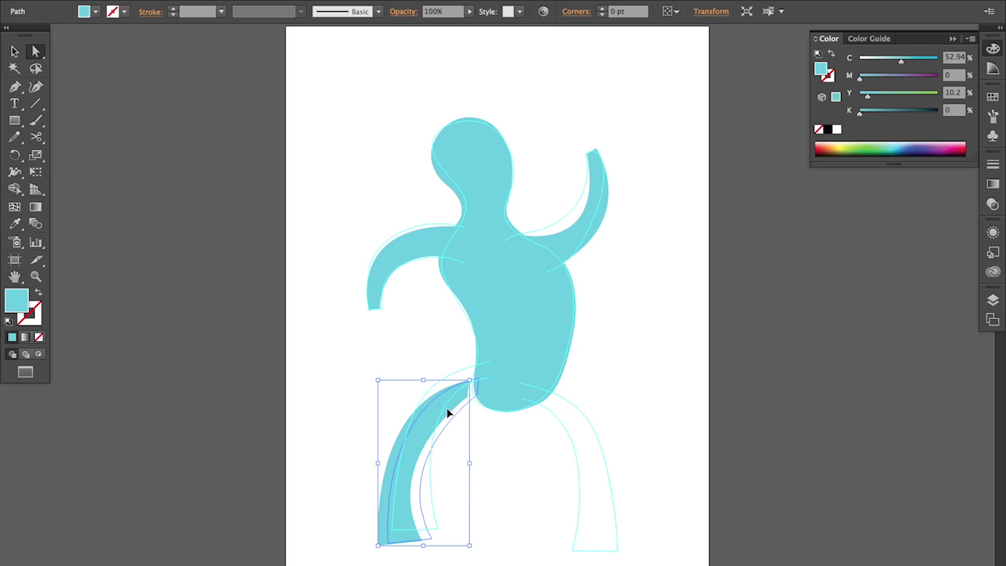
# Create a mirrored copy of the left leg at the body's lower-right edge and deselect it
pyautogui.press('r')
pyautogui.moveTo(502, 401); pyautogui.dragTo(543, 426)
pyautogui.hotkey('ctrl', 'shift', 'a')
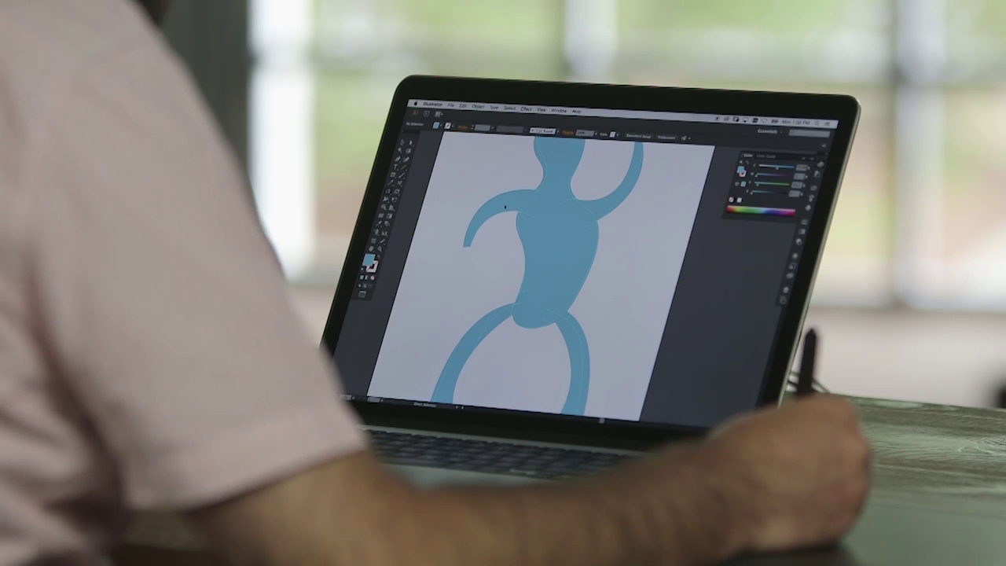
# Pull the hanging left arm's outline slightly outward with Direct Selection
pyautogui.moveTo(505, 207); pyautogui.dragTo(487, 207)
pyautogui.press('super+z')
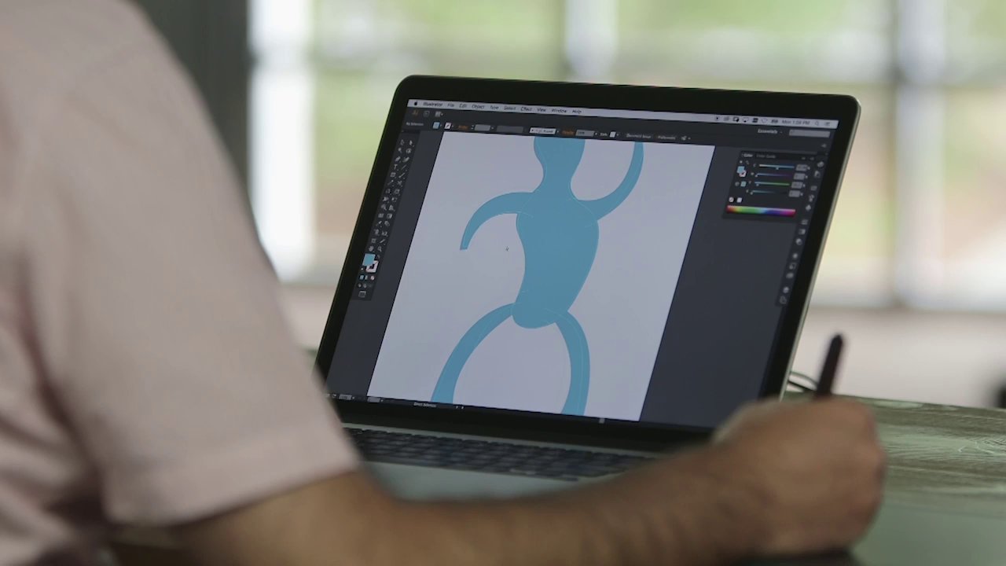
pyautogui.moveTo(510, 281); pyautogui.dragTo(483, 309)
pyautogui.moveTo(561, 253); pyautogui.dragTo(593, 236)
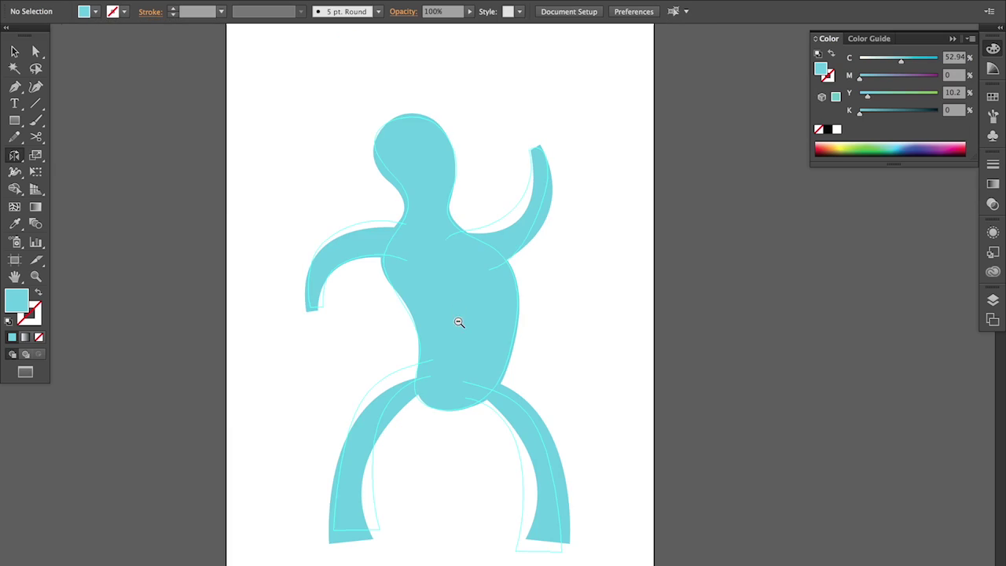
pyautogui.moveTo(463, 368); pyautogui.dragTo(463, 310)
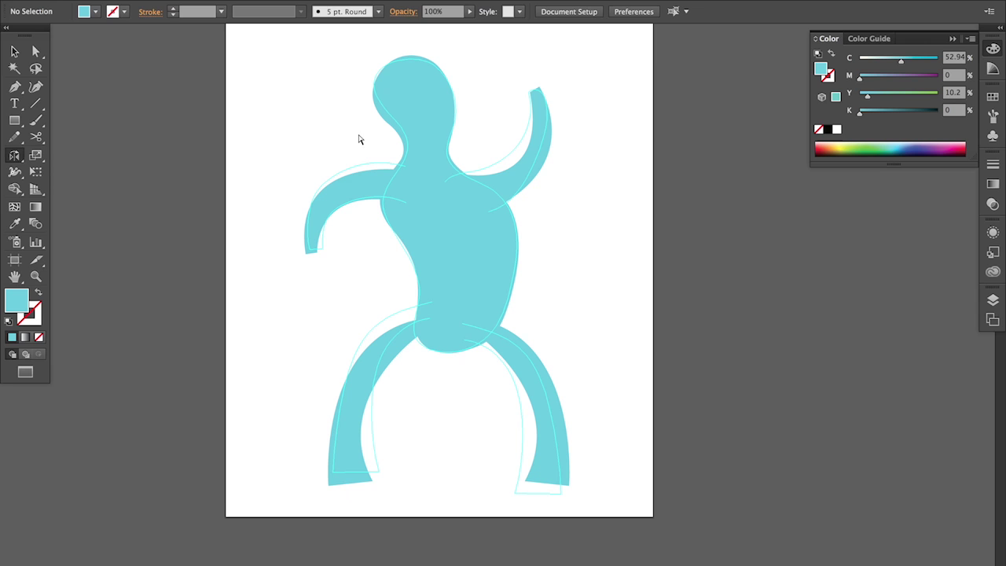
# Select the whole figure and merge the arms and legs with the body using the Shape Builder tool
pyautogui.moveTo(555, 401); pyautogui.dragTo(554, 398)
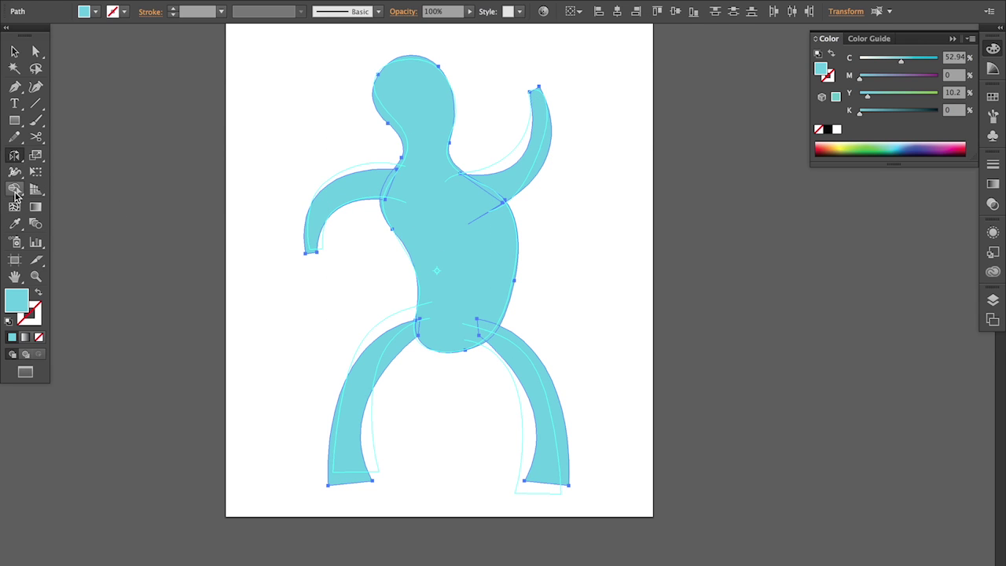
pyautogui.click(14, 189)
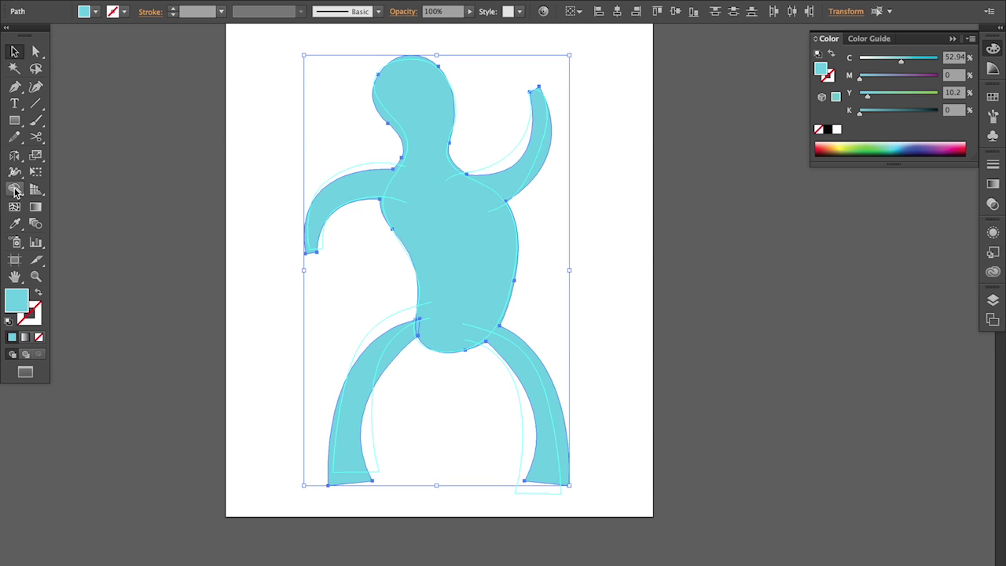
pyautogui.click(15, 190)
pyautogui.press('v')
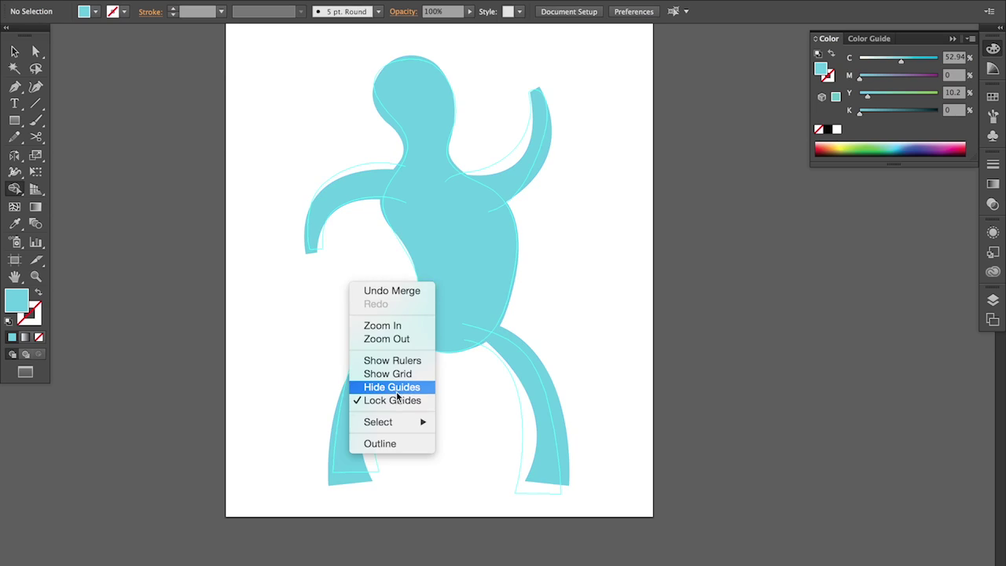
# Hide the tracing guides around the merged figure
pyautogui.click(394, 390)
pyautogui.press('super+space')
pyautogui.moveTo(293, 137); pyautogui.dragTo(553, 347)
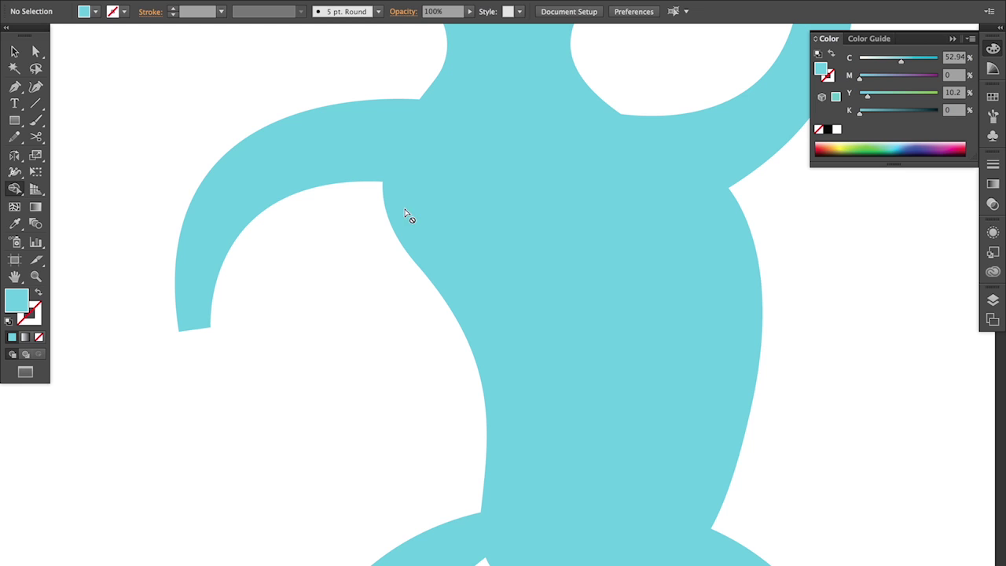
# Inspect the merged figure's shoulders and torso in Outline mode
pyautogui.press('super+y')
pyautogui.press('super+0')
pyautogui.moveTo(444, 257); pyautogui.dragTo(671, 373)
pyautogui.moveTo(597, 339); pyautogui.dragTo(834, 513)
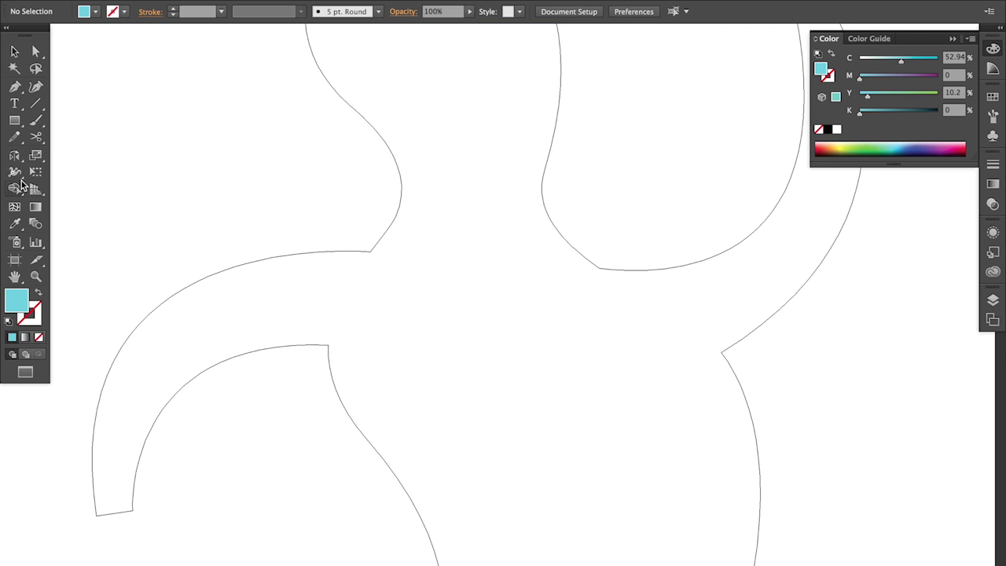
# Draw a rectangle in the empty area beside the figure's neck and place a small circle overlapping the rectangle's right edge
pyautogui.moveTo(116, 85); pyautogui.dragTo(235, 214)
pyautogui.press('super+y')
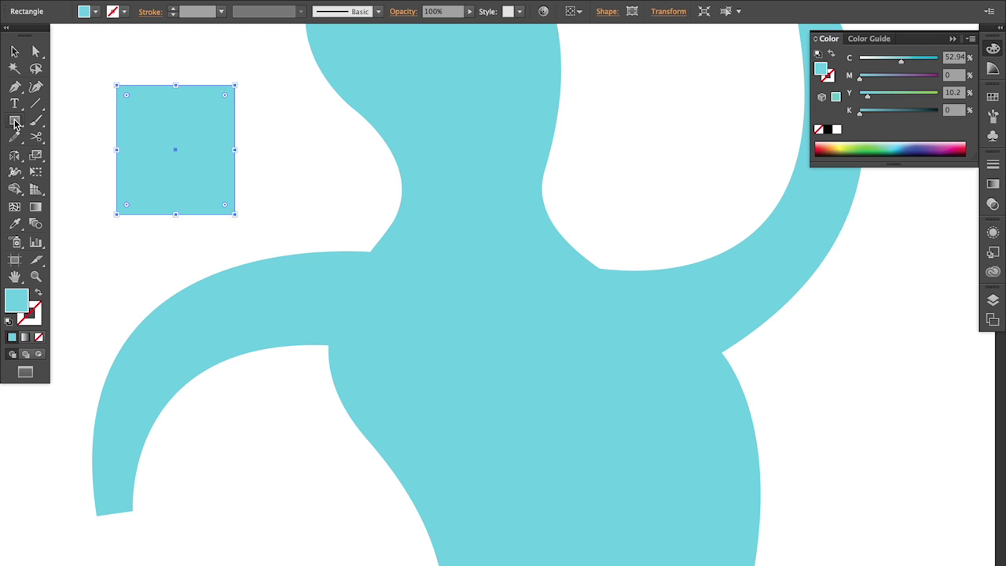
pyautogui.moveTo(19, 126); pyautogui.dragTo(110, 154)
pyautogui.moveTo(314, 211); pyautogui.dragTo(320, 216)
pyautogui.press('super+y')
pyautogui.press('super+y')
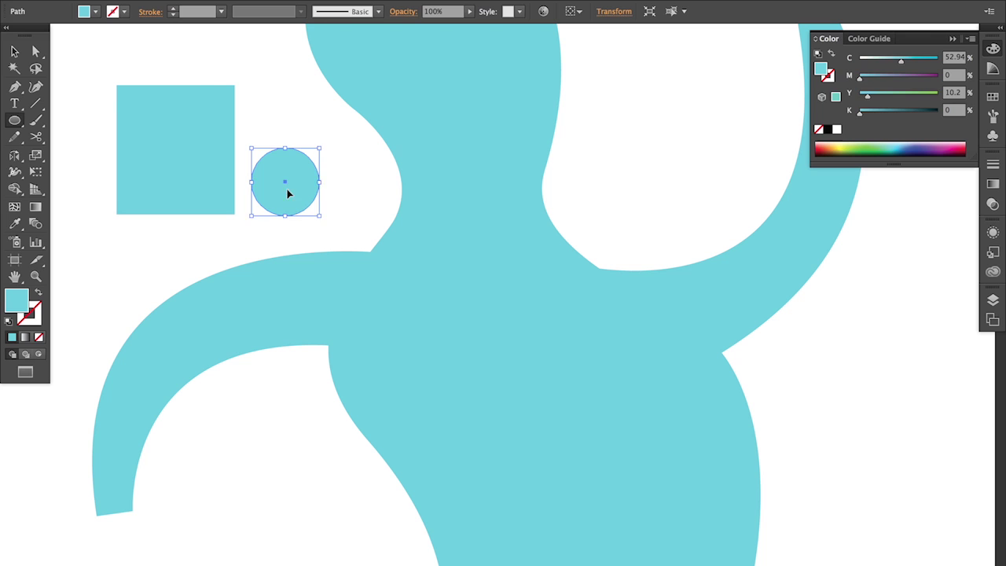
pyautogui.moveTo(249, 164); pyautogui.dragTo(249, 162)
pyautogui.press('super+shift+a')
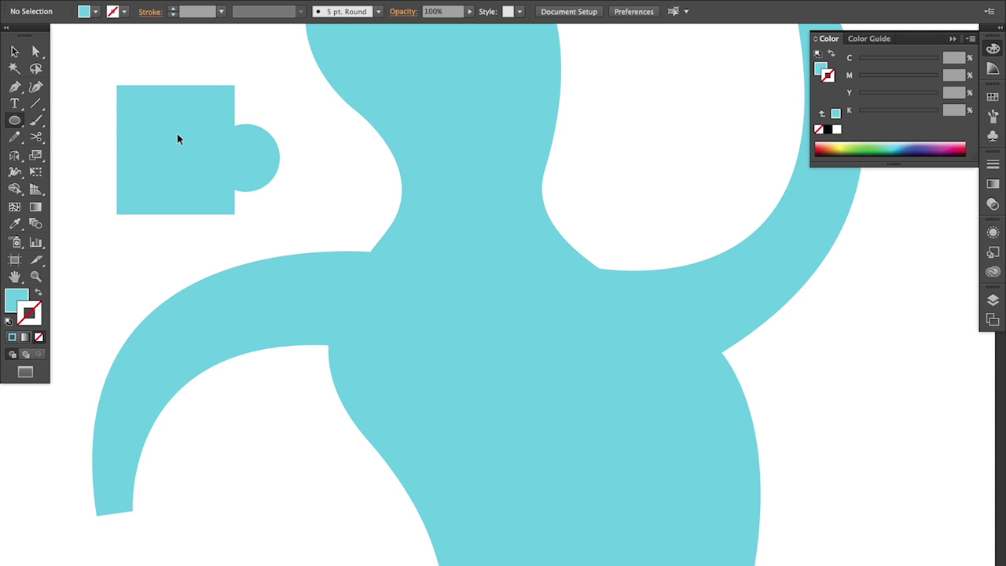
# Examine the overlapping rectangle and circle up close in Outline mode
pyautogui.press('super+y')
pyautogui.moveTo(177, 103); pyautogui.dragTo(322, 223)
pyautogui.keyDown('alt'); pyautogui.keyDown('super'); pyautogui.click(395, 274); pyautogui.keyUp('super'); pyautogui.keyUp('alt')
pyautogui.keyDown('alt'); pyautogui.click(396, 274); pyautogui.keyUp('alt')
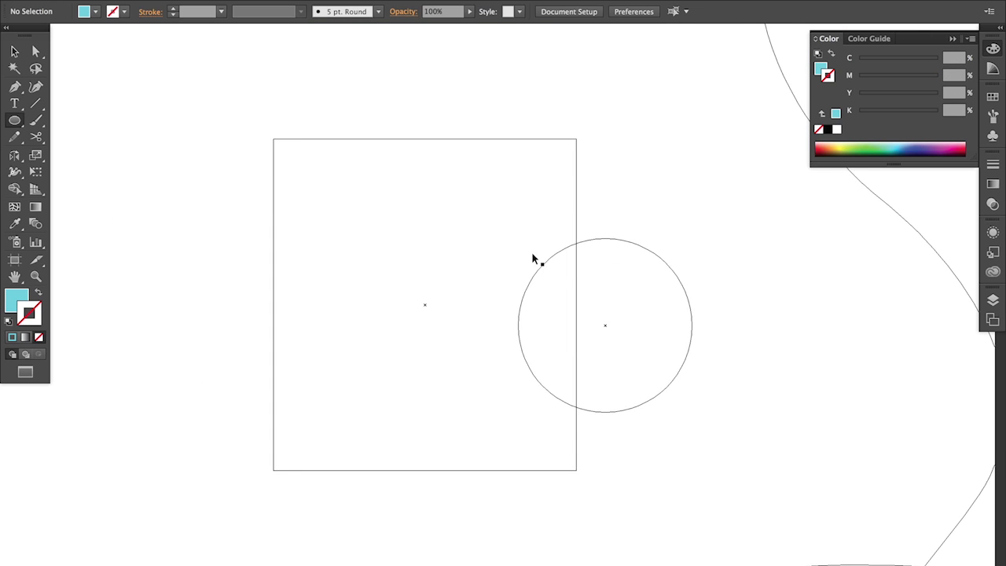
# Return to Preview mode and merge the rectangle and circle into one shape with the Shape Builder tool
pyautogui.press('super+y')
pyautogui.moveTo(375, 114); pyautogui.dragTo(659, 396)
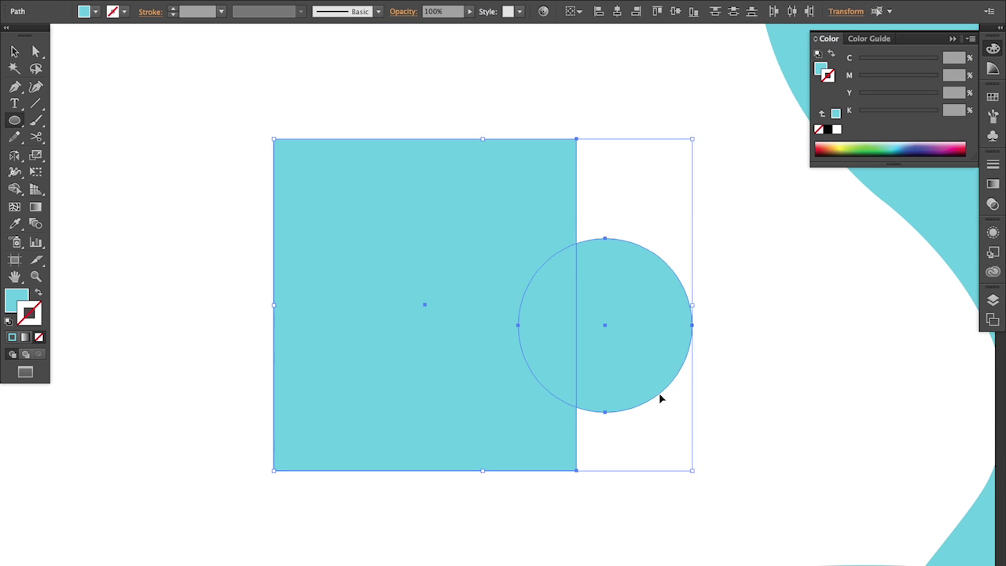
pyautogui.click(16, 190)
pyautogui.moveTo(236, 104)
pyautogui.mouseDown()
pyautogui.moveTo(334, 220)
pyautogui.moveTo(662, 446)
pyautogui.moveTo(724, 466)
pyautogui.mouseUp()
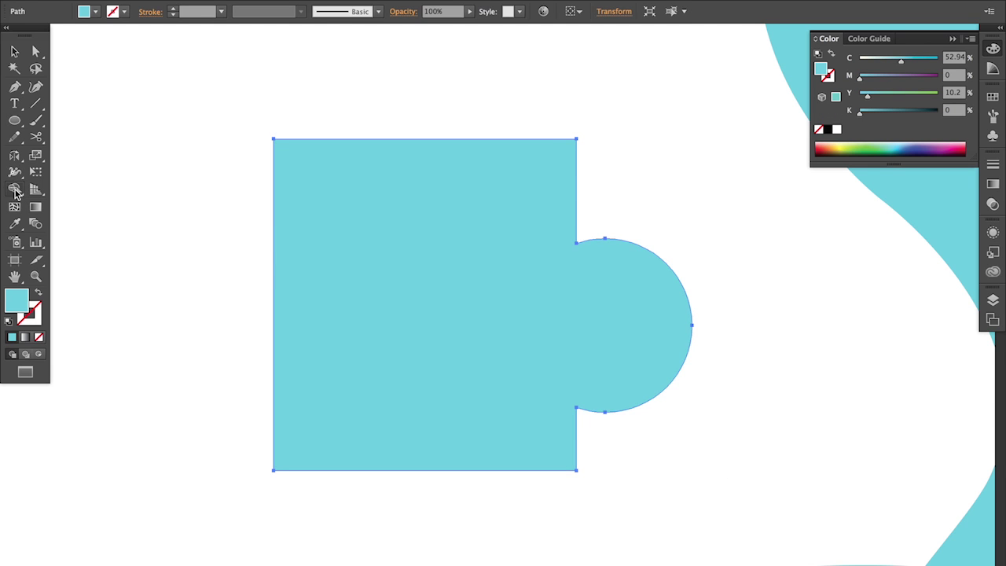
pyautogui.press('super')
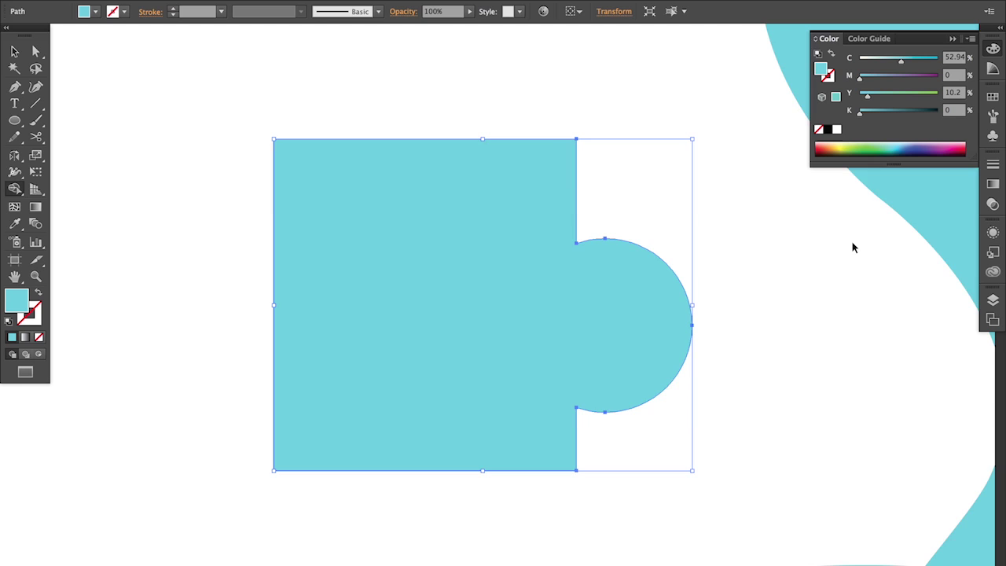
# Check the merged rectangle-and-circle shape in Outline mode and delete it
pyautogui.press('super+y')
pyautogui.keyDown('super'); pyautogui.click(780, 296); pyautogui.keyUp('super')
pyautogui.moveTo(702, 295); pyautogui.dragTo(528, 341)
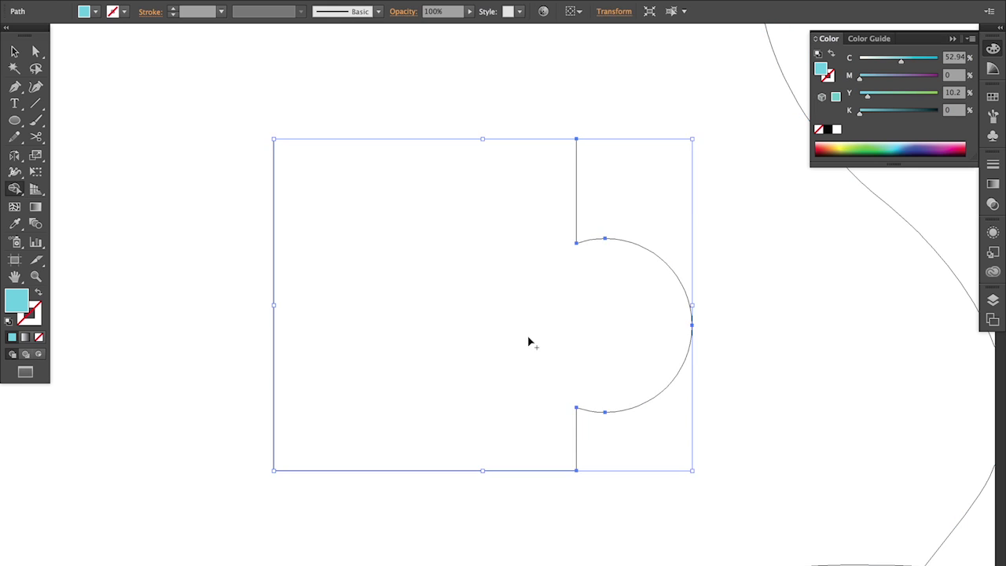
pyautogui.press('Delete')
pyautogui.keyDown('alt'); pyautogui.click(519, 297); pyautogui.keyUp('alt')
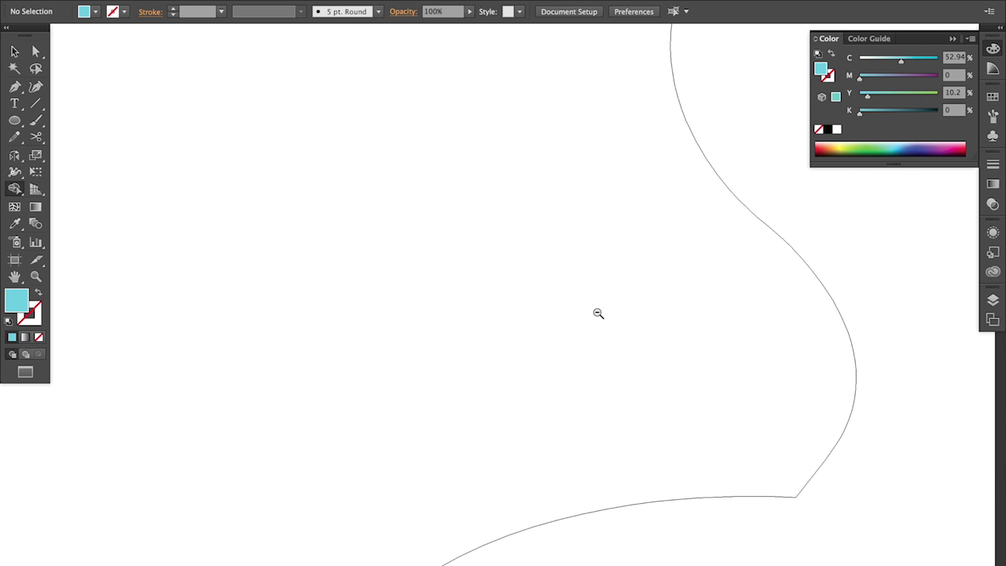
pyautogui.keyDown('alt'); pyautogui.click(597, 313); pyautogui.keyUp('alt')
pyautogui.keyDown('alt'); pyautogui.click(601, 330); pyautogui.keyUp('alt')
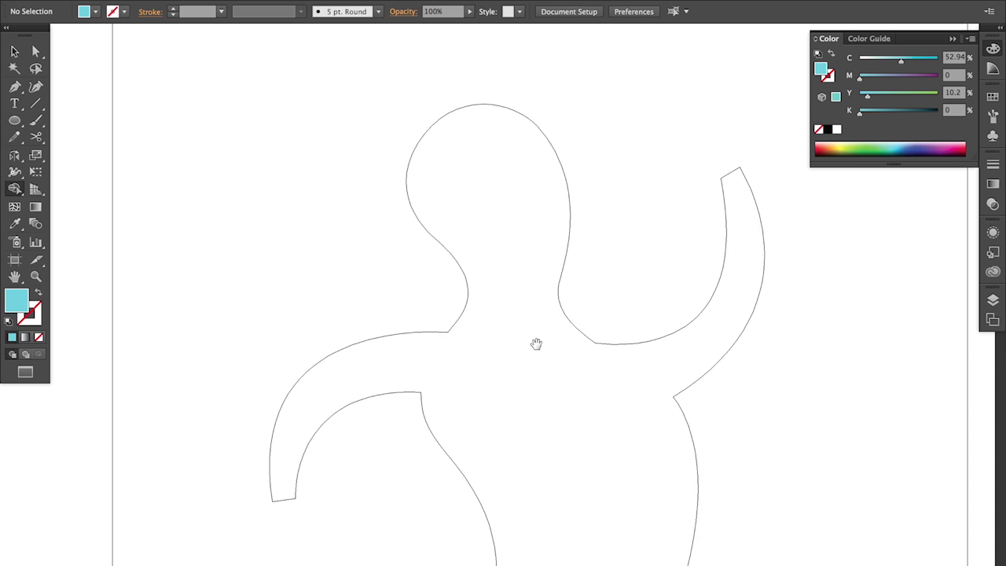
# Return the artwork to Preview mode and scale the whole figure down, placing it higher on the artboard
pyautogui.moveTo(537, 343); pyautogui.dragTo(442, 207)
pyautogui.scroll(-3, 419, 307)
pyautogui.hscroll(2, 419, 307)
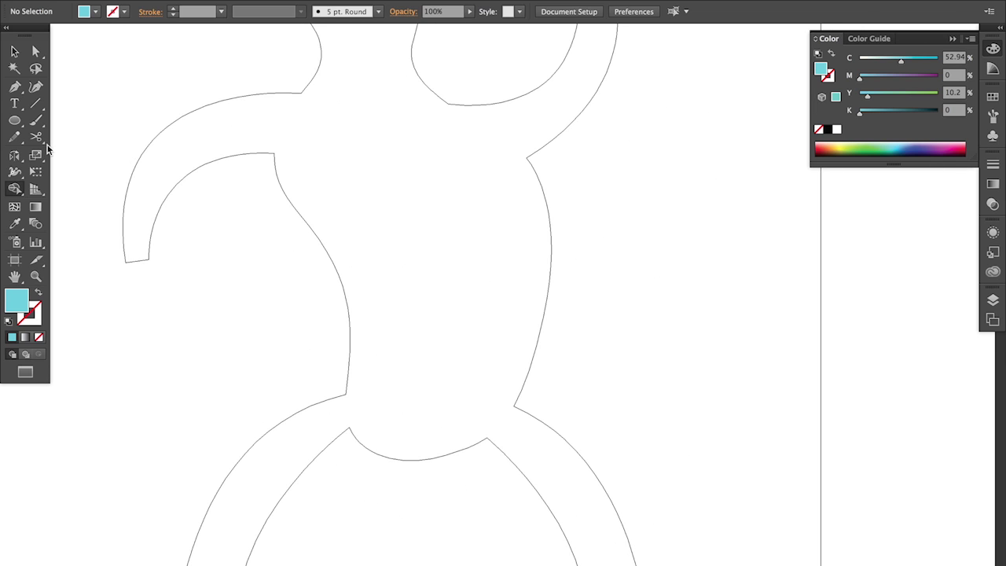
pyautogui.moveTo(38, 141); pyautogui.dragTo(67, 173)
pyautogui.press('super+y')
pyautogui.keyDown('alt'); pyautogui.keyDown('super'); pyautogui.click(466, 289); pyautogui.keyUp('super'); pyautogui.keyUp('alt')
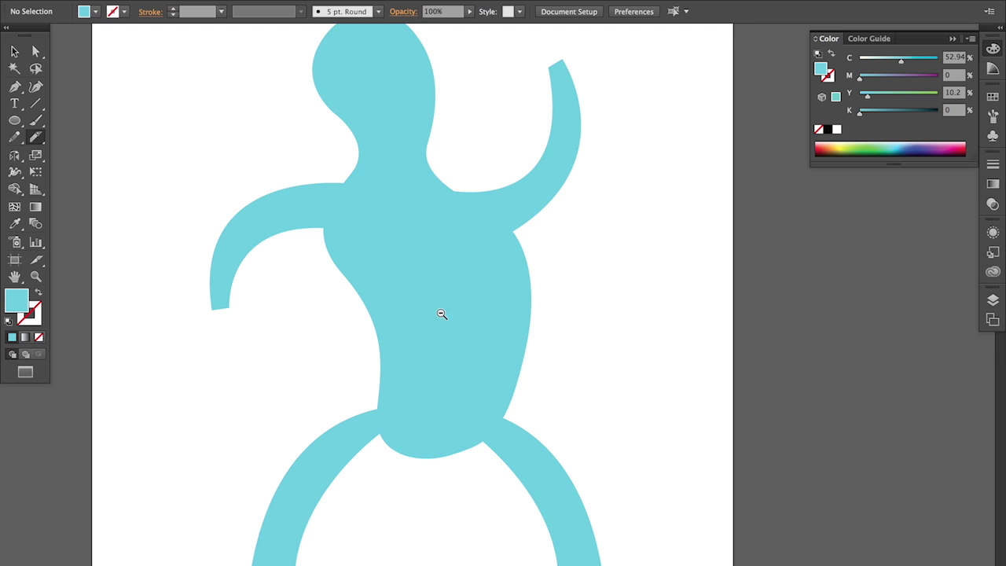
pyautogui.moveTo(442, 315); pyautogui.dragTo(464, 301)
pyautogui.keyDown('alt'); pyautogui.keyDown('super'); pyautogui.click(519, 289); pyautogui.keyUp('super'); pyautogui.keyUp('alt')
pyautogui.click(466, 242)
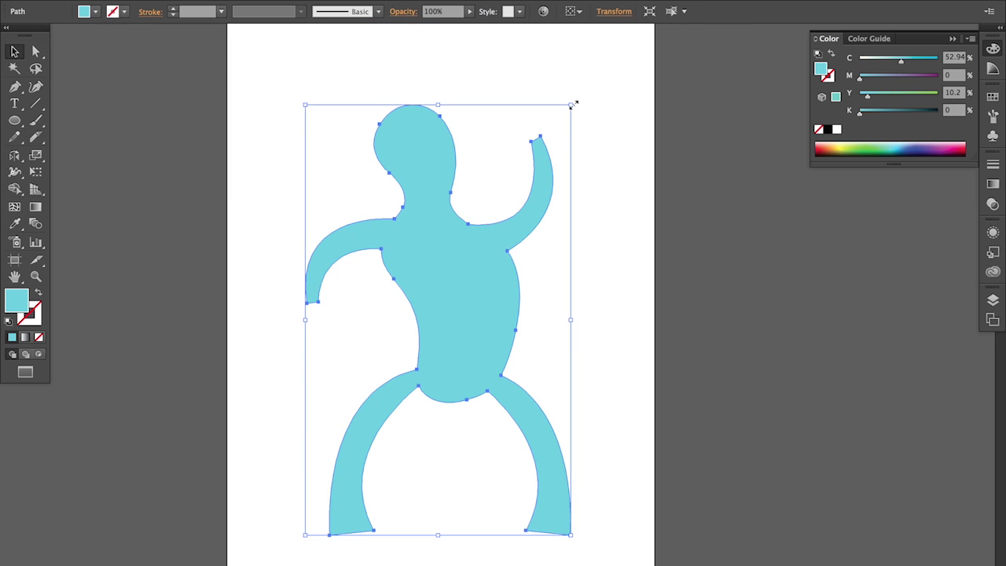
pyautogui.moveTo(571, 104); pyautogui.dragTo(510, 167)
pyautogui.moveTo(415, 338); pyautogui.dragTo(444, 234)
# Cut the head from the body with a slightly curved Knife stroke across the neck
pyautogui.moveTo(360, 73); pyautogui.dragTo(518, 284)
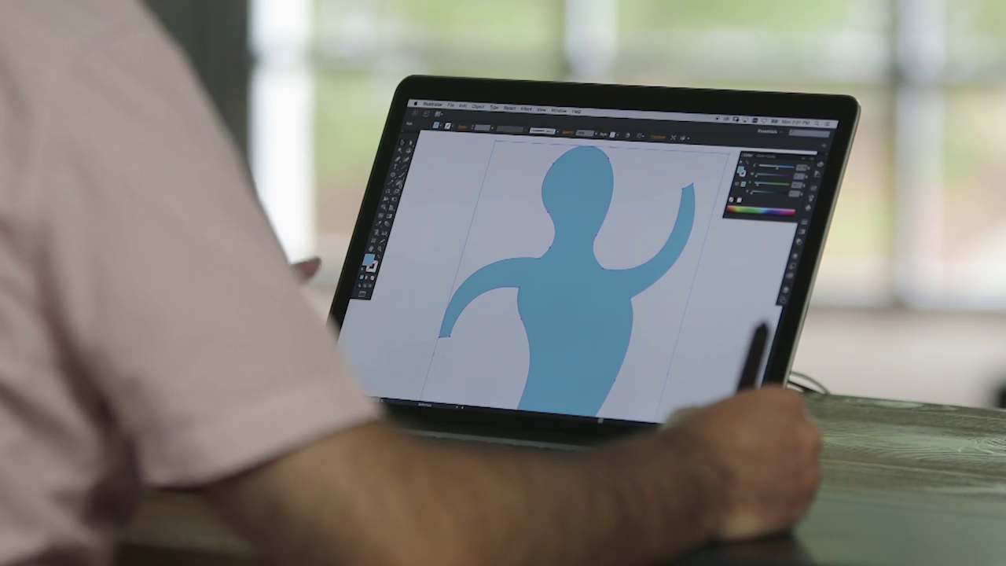
pyautogui.click(398, 185)
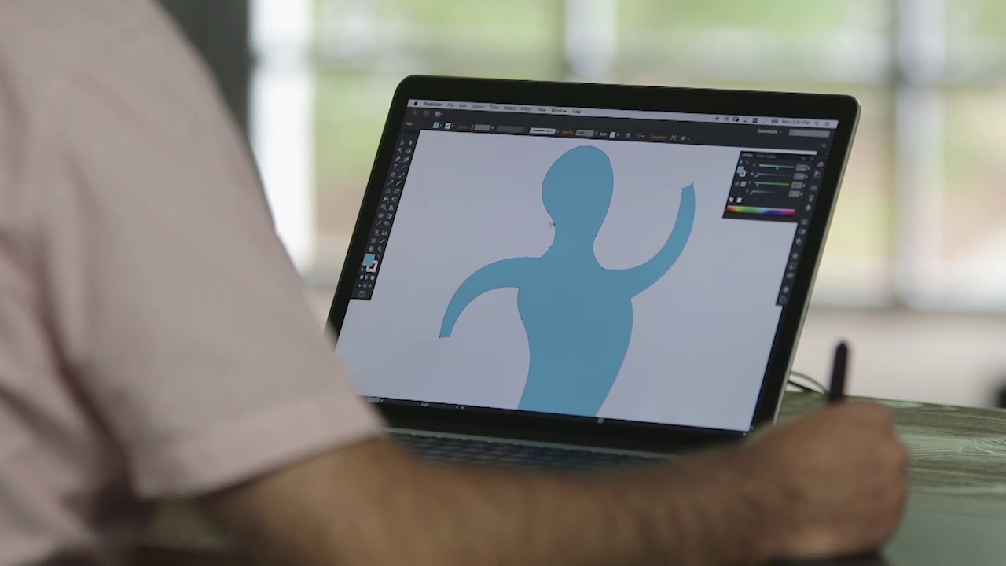
pyautogui.moveTo(549, 227); pyautogui.dragTo(627, 221)
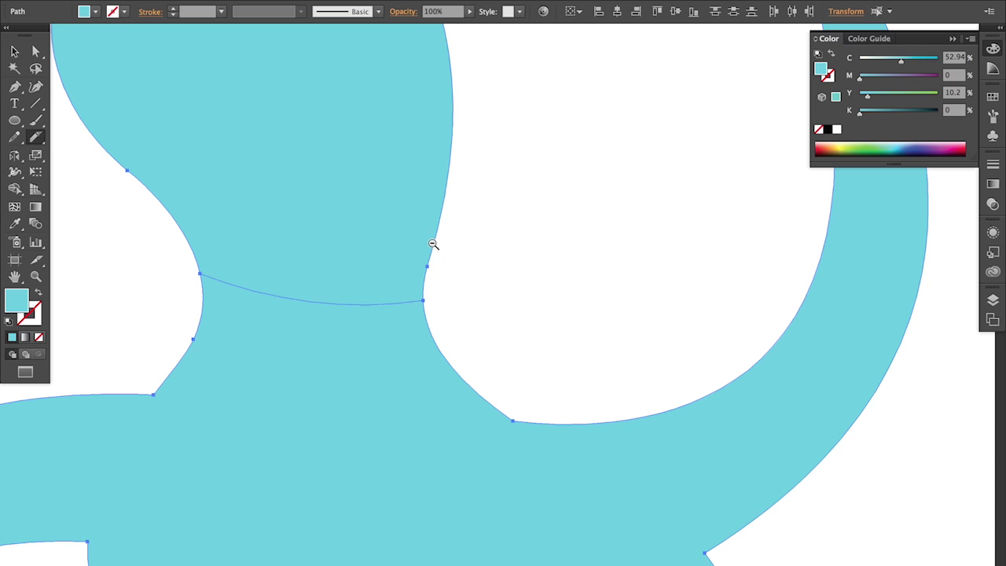
# Pull the separated head up away from the neck with Direct Selection and undo the move
pyautogui.keyDown('alt'); pyautogui.click(432, 244); pyautogui.keyUp('alt')
pyautogui.keyDown('alt'); pyautogui.click(433, 250); pyautogui.keyUp('alt')
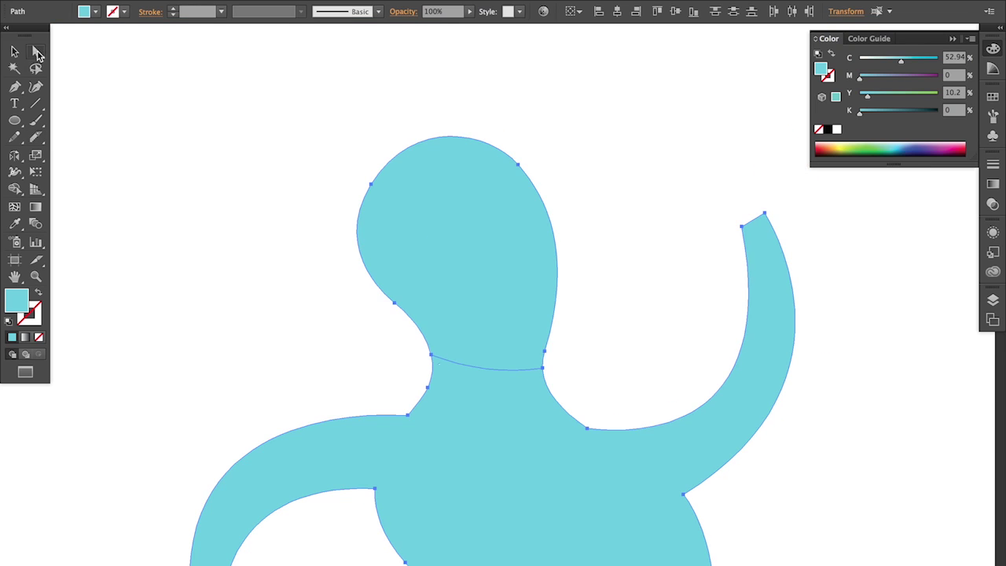
pyautogui.click(37, 53)
pyautogui.click(312, 173)
pyautogui.moveTo(500, 264); pyautogui.dragTo(504, 207)
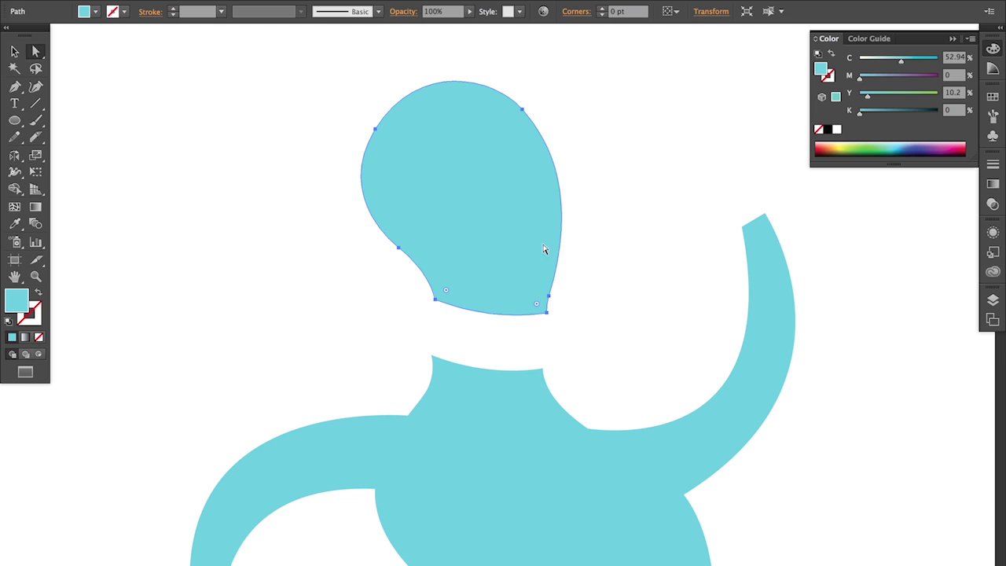
pyautogui.press('super+z')
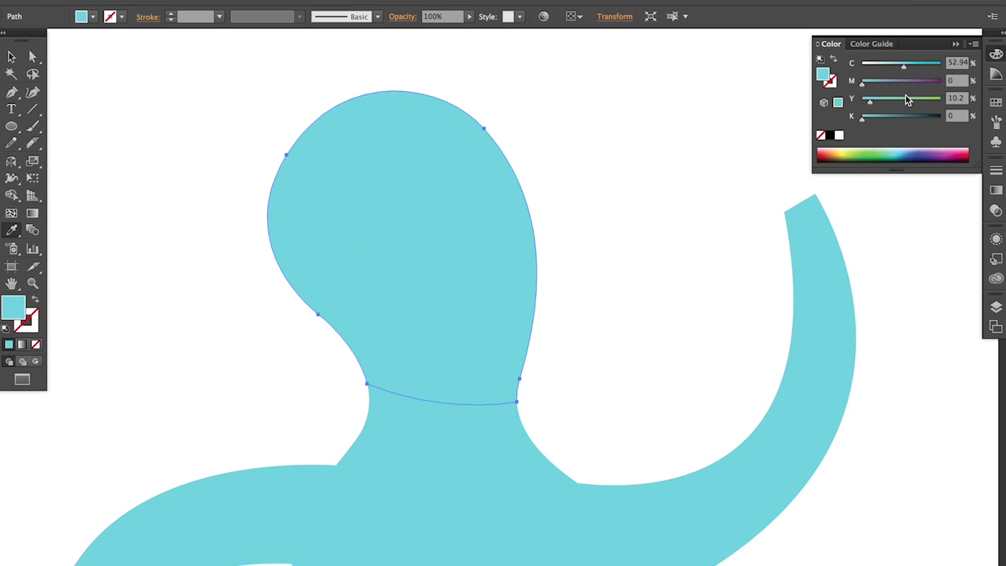
# Fill the head with a skin tone of C 5, M 18, Y 53, K 0 and deselect it
pyautogui.click(847, 144)
pyautogui.click(899, 103)
pyautogui.click(884, 83)
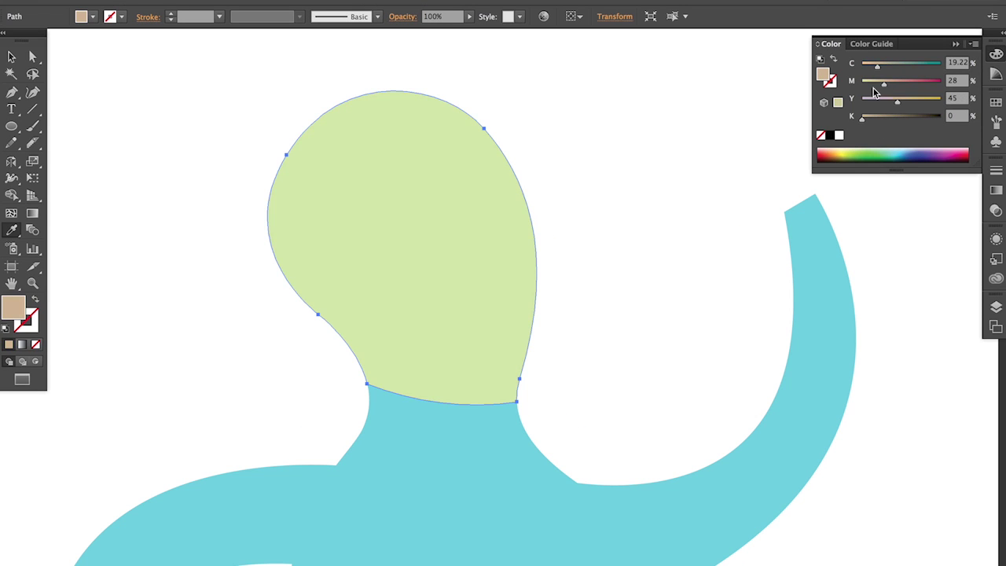
pyautogui.click(866, 66)
pyautogui.click(902, 102)
pyautogui.moveTo(867, 84); pyautogui.dragTo(867, 85)
pyautogui.moveTo(867, 85); pyautogui.dragTo(876, 85)
pyautogui.keyDown('super'); pyautogui.click(599, 247); pyautogui.keyUp('super')
# Cut a wavy hairline through the head with the Knife, from the nape around the ear and sideburn to the forehead
pyautogui.moveTo(193, 89); pyautogui.dragTo(680, 440)
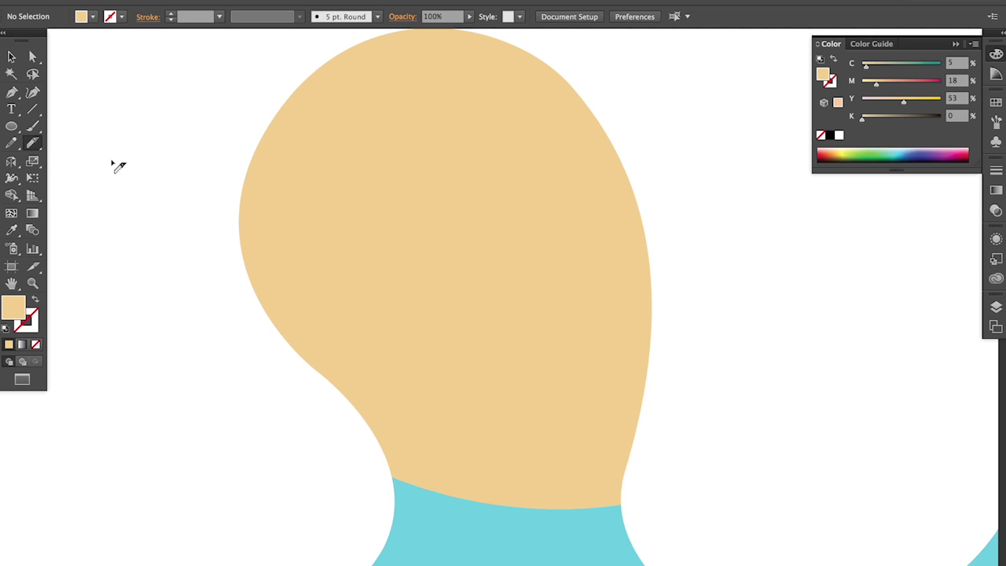
pyautogui.keyDown('super'); pyautogui.click(463, 359); pyautogui.keyUp('super')
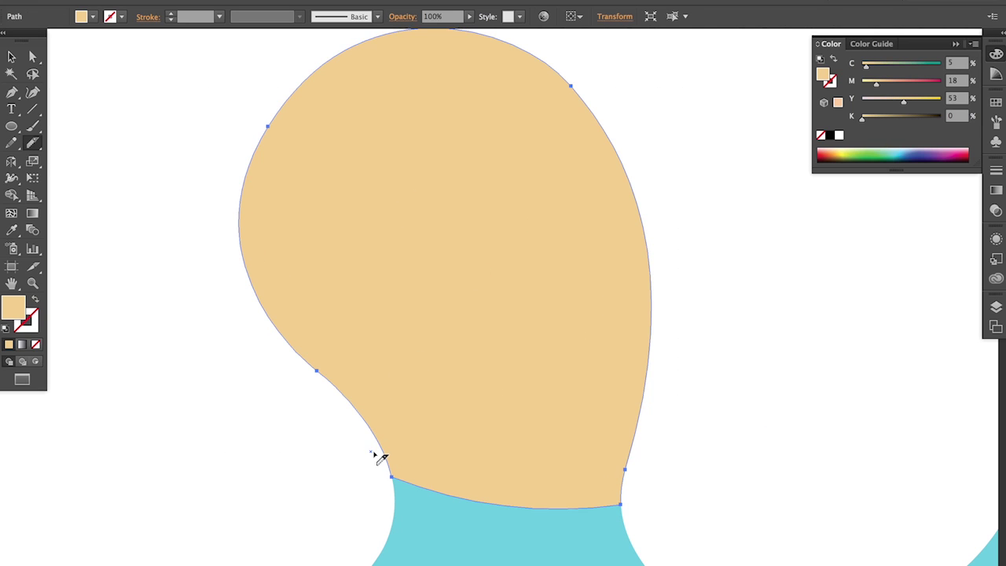
pyautogui.moveTo(356, 174); pyautogui.dragTo(531, 54)
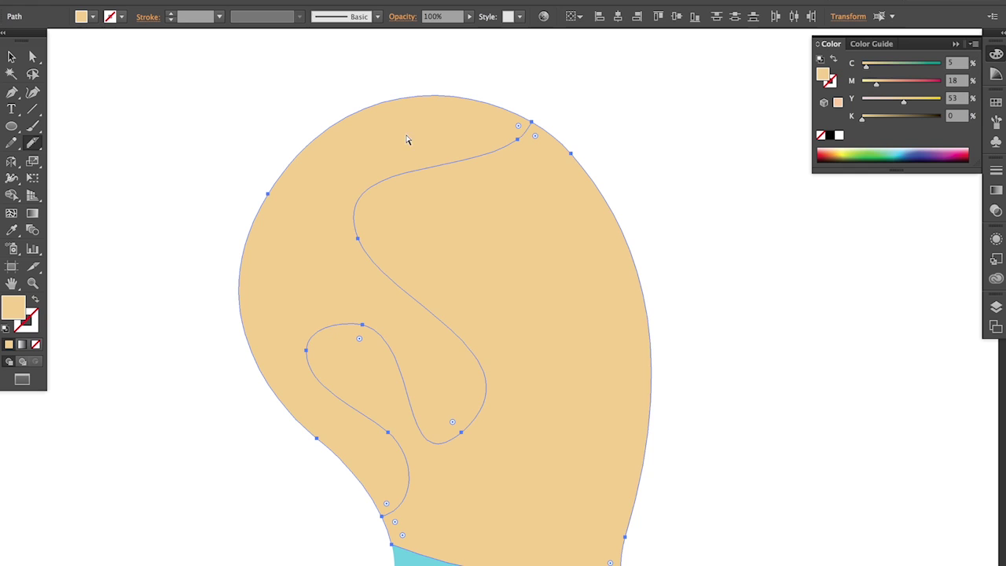
pyautogui.keyDown('super'); pyautogui.click(526, 76); pyautogui.keyUp('super')
# Fill the hair piece at the back of the head with brown C 20, M 24, Y 53, K 34 and deselect it
pyautogui.keyDown('super'); pyautogui.click(443, 147); pyautogui.keyUp('super')
pyautogui.click(889, 115)
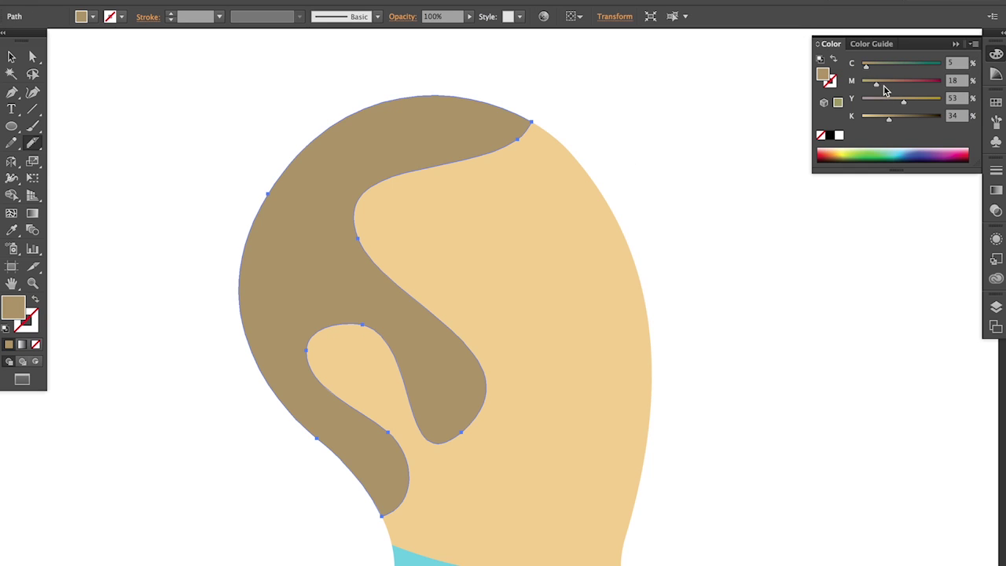
pyautogui.moveTo(871, 70); pyautogui.dragTo(876, 71)
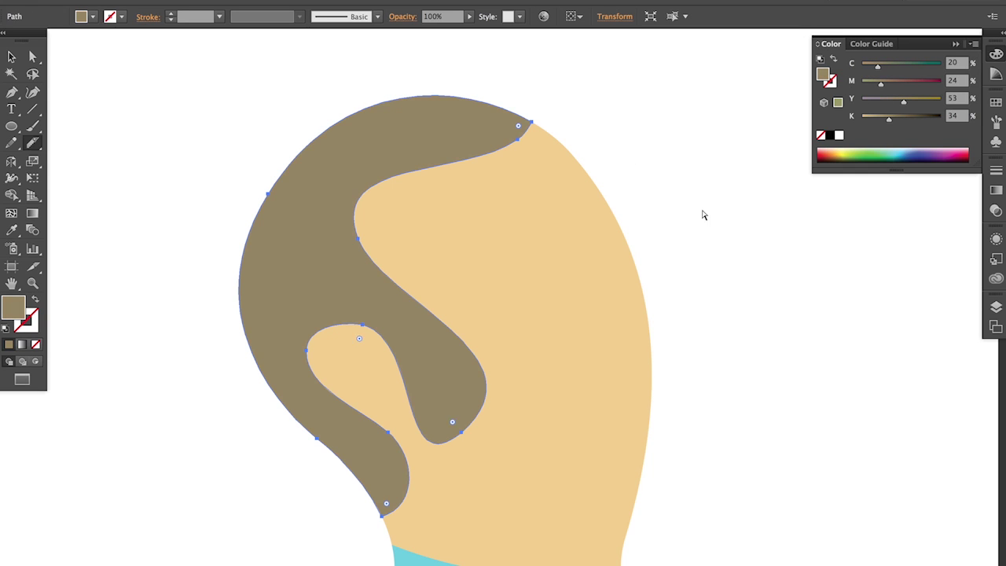
pyautogui.press('shift+super+a')
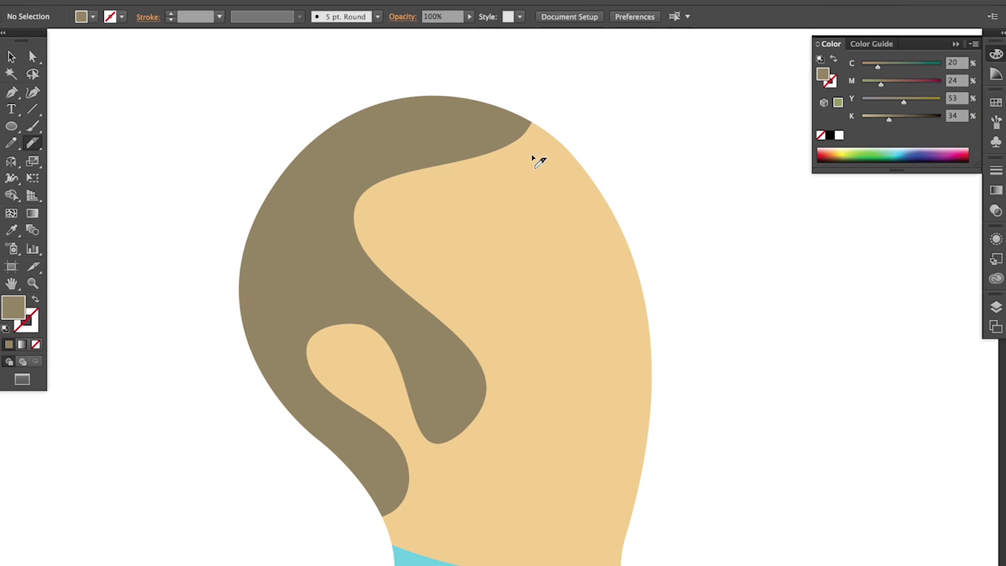
# Examine the cut edges between the hair and face up close, and fit the whole artboard in view
pyautogui.moveTo(539, 169); pyautogui.dragTo(543, 169)
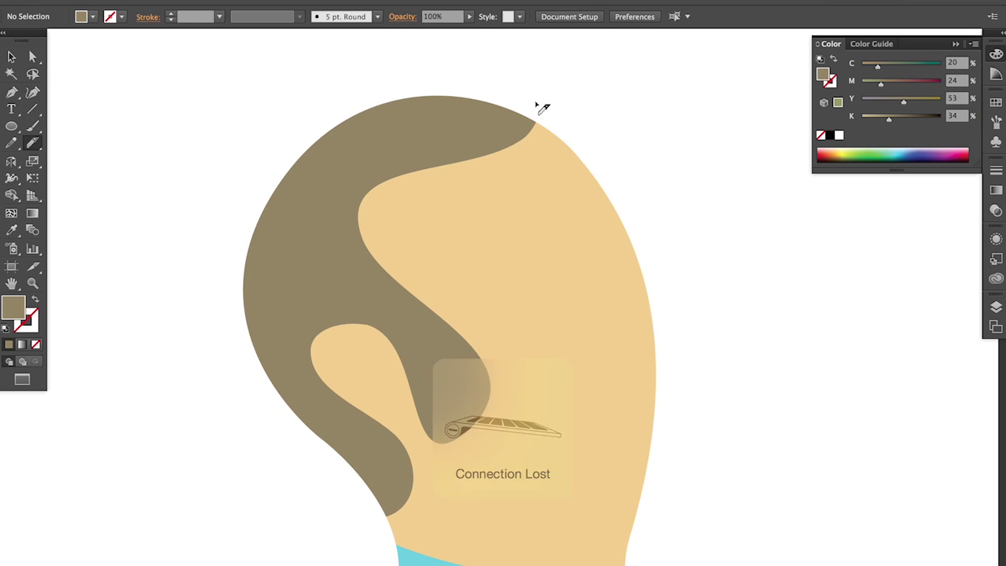
pyautogui.scroll(3, 523, 105)
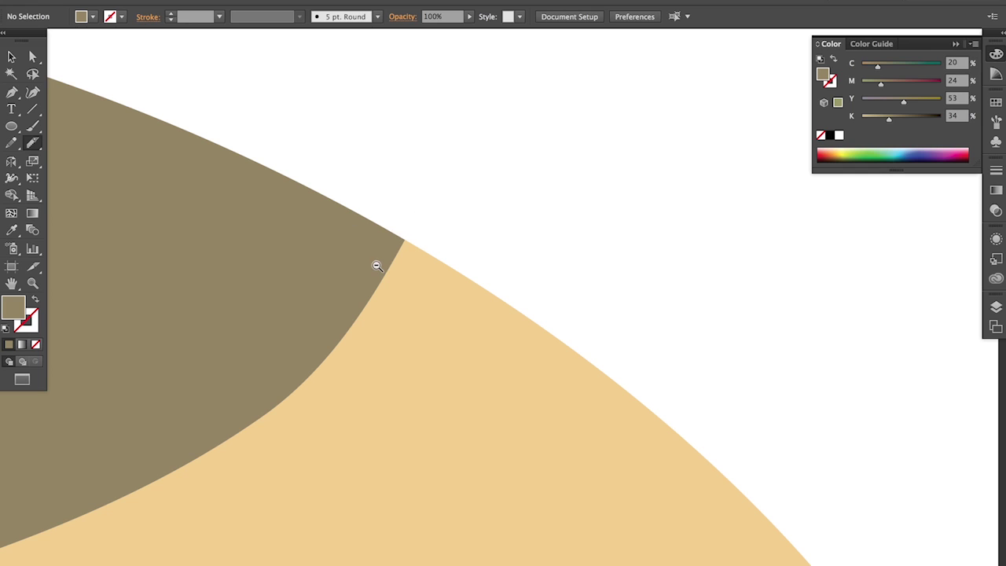
pyautogui.keyDown('alt'); pyautogui.click(354, 296); pyautogui.keyUp('alt')
pyautogui.keyDown('alt'); pyautogui.click(359, 296); pyautogui.keyUp('alt')
pyautogui.keyDown('alt'); pyautogui.click(365, 306); pyautogui.keyUp('alt')
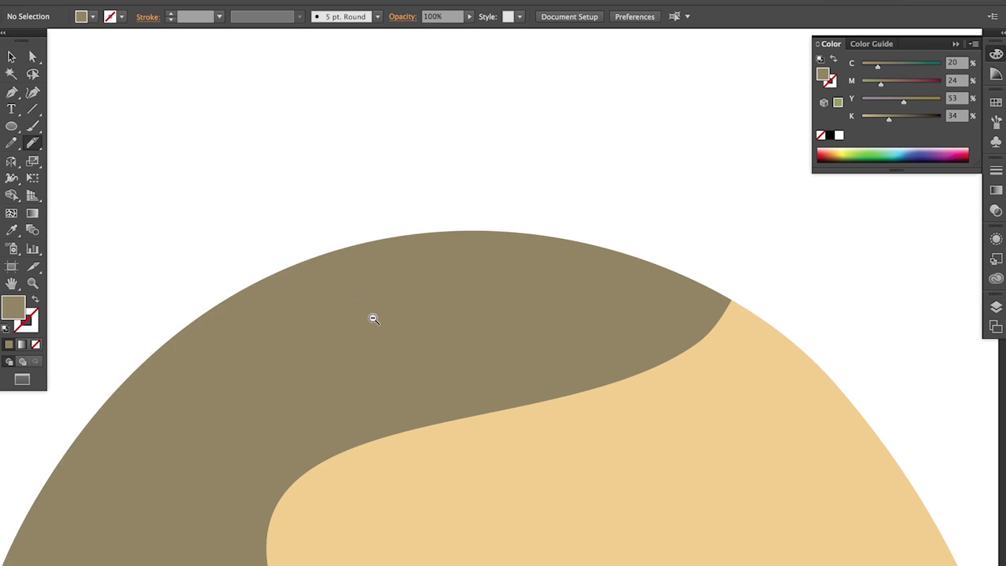
pyautogui.keyDown('alt'); pyautogui.click(385, 321); pyautogui.keyUp('alt')
pyautogui.keyDown('alt'); pyautogui.click(494, 377); pyautogui.keyUp('alt')
pyautogui.keyDown('alt'); pyautogui.click(610, 297); pyautogui.keyUp('alt')
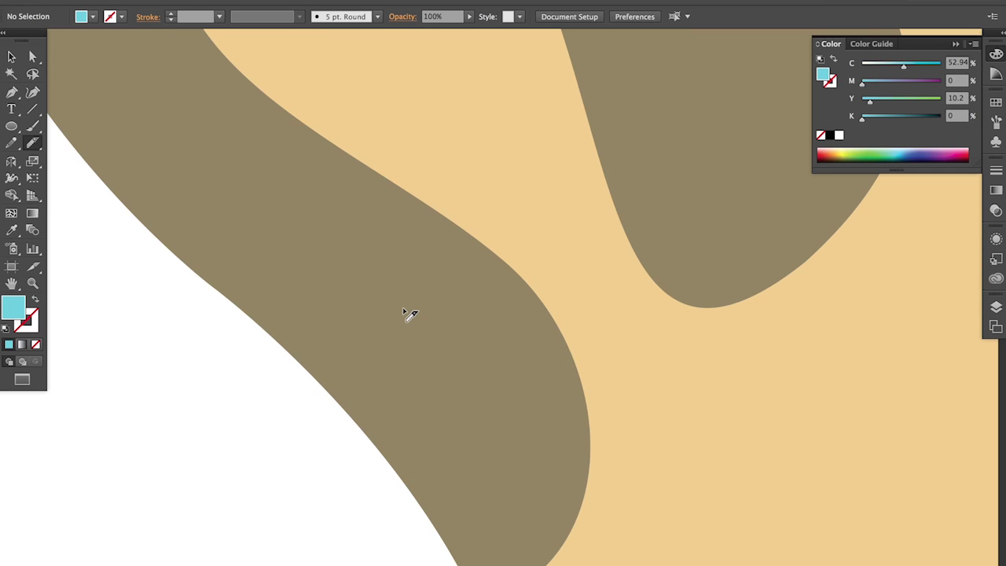
pyautogui.hotkey('ctrl', '0')
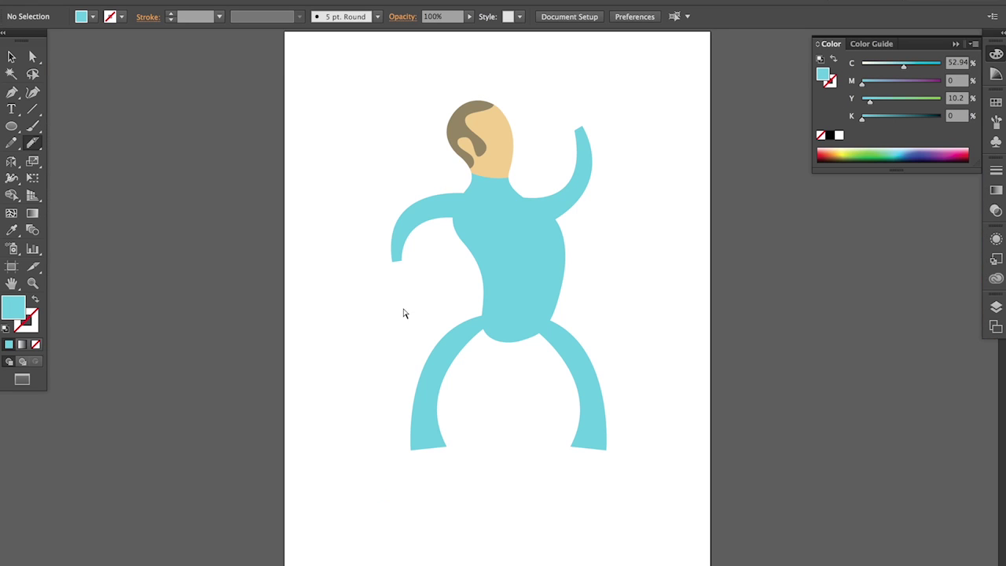
# Darken the body's fill to a muted blue by setting M to 17 and K to 50
pyautogui.moveTo(405, 142); pyautogui.dragTo(615, 291)
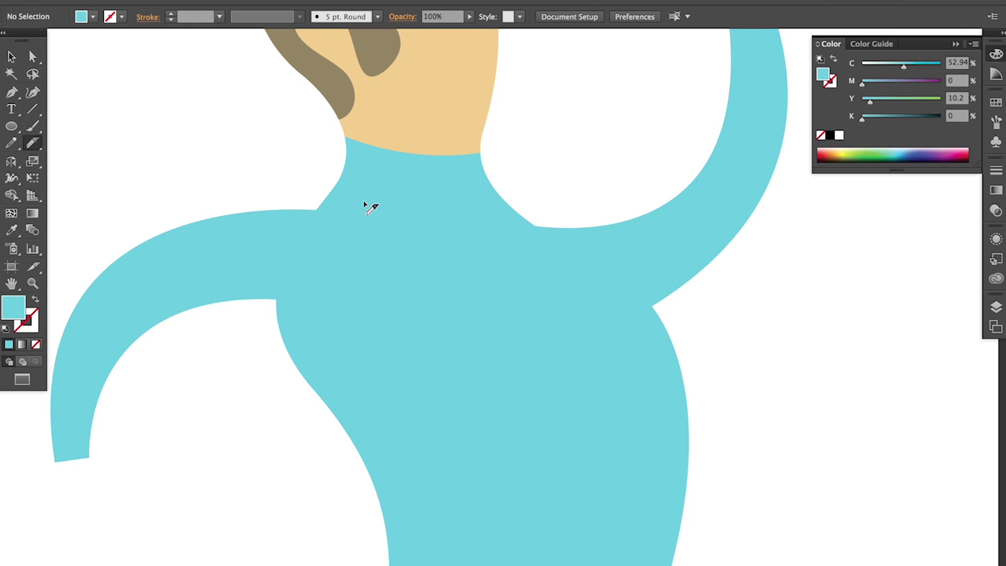
pyautogui.keyDown('ctrl'); pyautogui.click(427, 185); pyautogui.keyUp('ctrl')
pyautogui.moveTo(888, 120); pyautogui.dragTo(902, 120)
pyautogui.moveTo(863, 84); pyautogui.dragTo(876, 84)
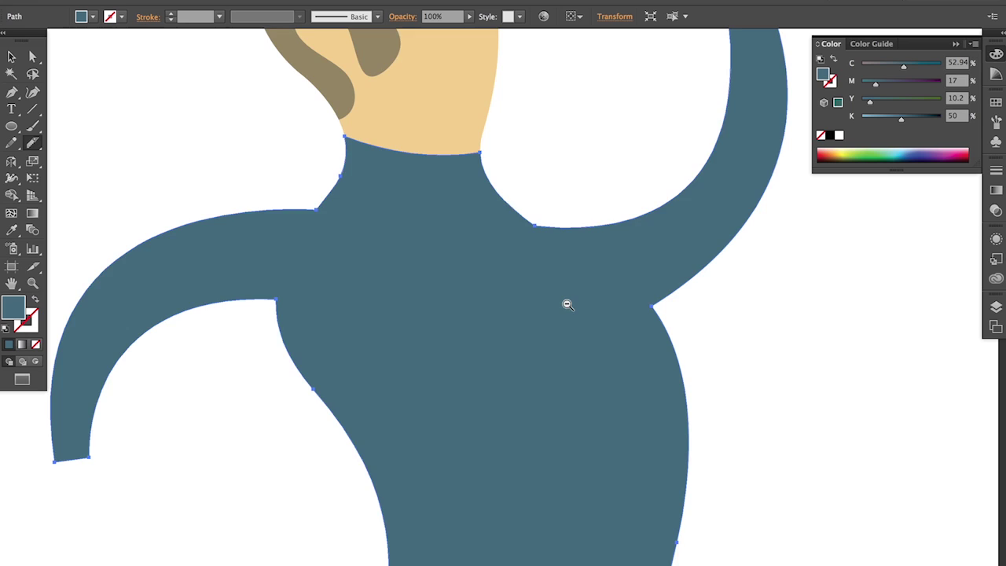
pyautogui.moveTo(595, 340); pyautogui.dragTo(714, 330)
pyautogui.moveTo(555, 359); pyautogui.dragTo(560, 314)
pyautogui.hotkey('ctrl', '0')
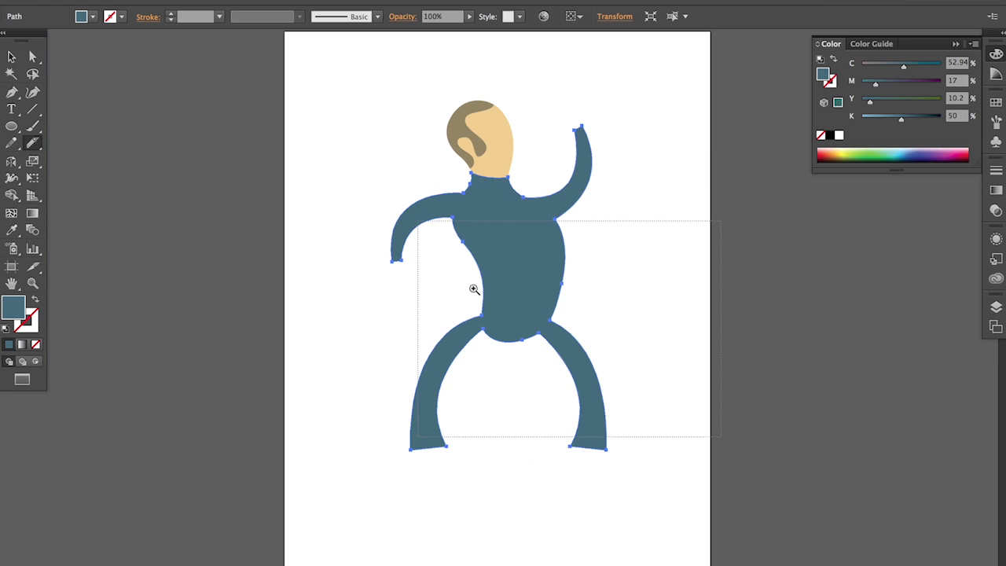
# Cut the body across the waist with the Knife and darken the lower piece's fill to K 76
pyautogui.moveTo(417, 221); pyautogui.dragTo(721, 436)
pyautogui.moveTo(249, 190); pyautogui.dragTo(536, 220)
pyautogui.keyDown('ctrl'); pyautogui.click(442, 240); pyautogui.keyUp('ctrl')
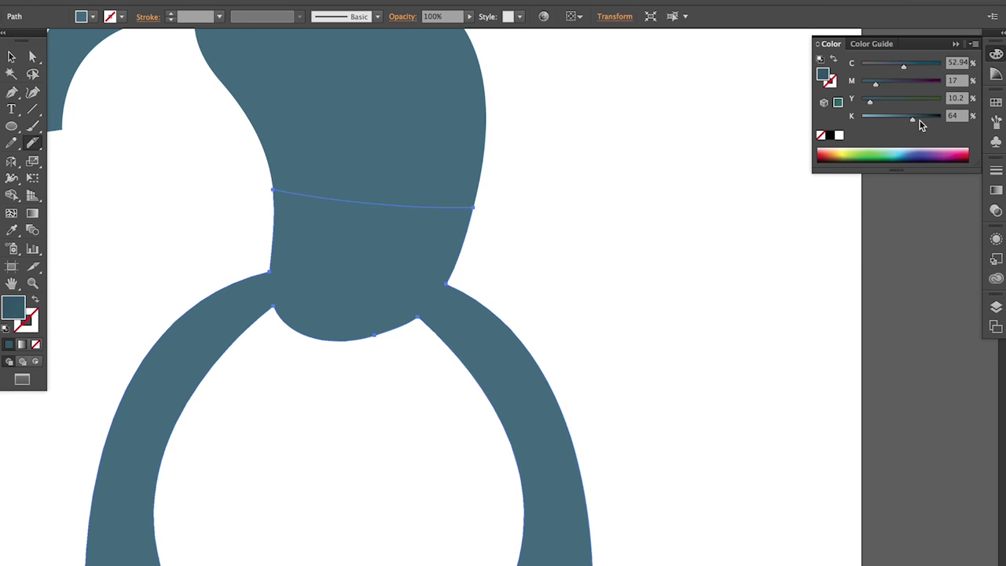
pyautogui.moveTo(919, 121); pyautogui.dragTo(921, 121)
pyautogui.keyDown('ctrl'); pyautogui.keyDown('alt'); pyautogui.click(637, 241); pyautogui.keyUp('alt'); pyautogui.keyUp('ctrl')
pyautogui.hotkey('ctrl', '0')
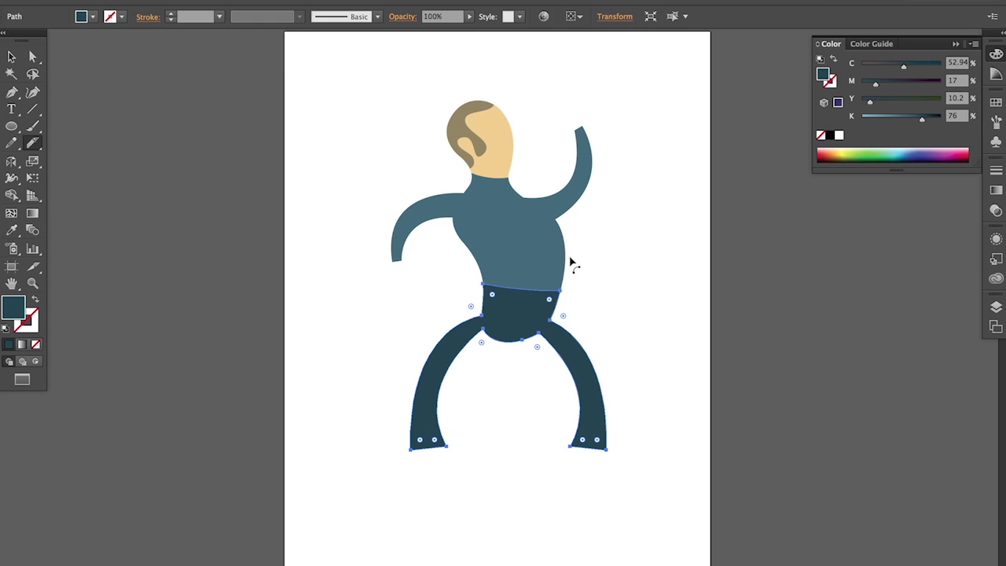
pyautogui.keyDown('ctrl'); pyautogui.click(593, 293); pyautogui.keyUp('ctrl')
# Try cutting wide curved stripes across the shoulders and chest with the Knife, and undo those cuts
pyautogui.moveTo(400, 154); pyautogui.dragTo(620, 338)
pyautogui.keyDown('ctrl'); pyautogui.click(410, 186); pyautogui.keyUp('ctrl')
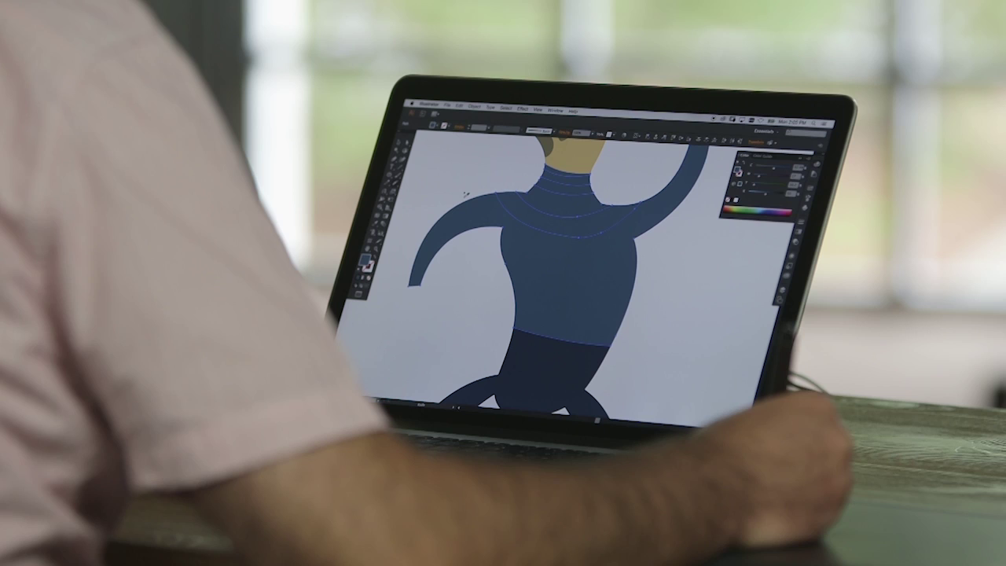
pyautogui.moveTo(466, 194)
pyautogui.mouseDown()
pyautogui.moveTo(485, 229)
pyautogui.moveTo(558, 251)
pyautogui.moveTo(630, 244)
pyautogui.moveTo(660, 209)
pyautogui.moveTo(664, 173)
pyautogui.mouseUp()
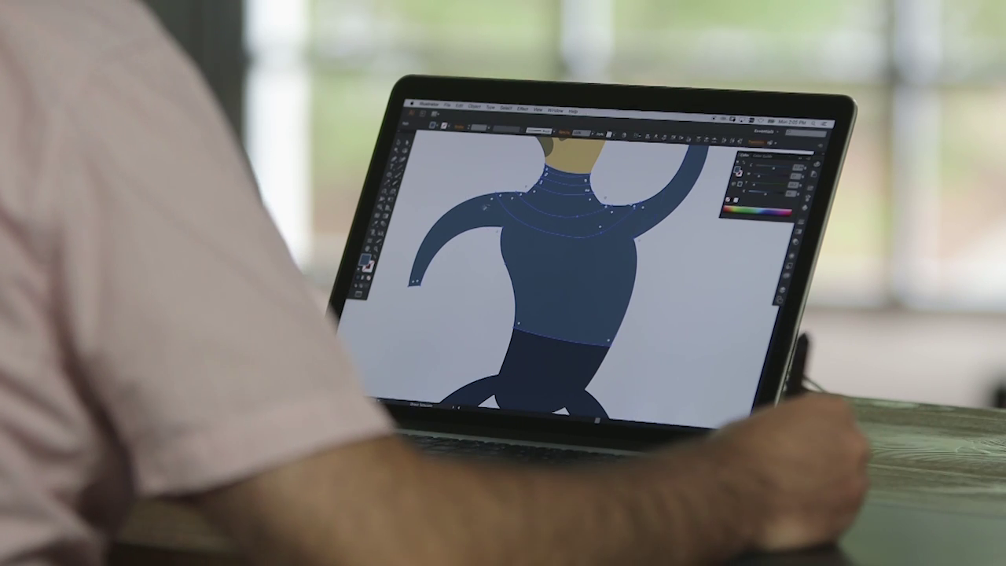
pyautogui.press('super+z')
pyautogui.moveTo(470, 194)
pyautogui.mouseDown()
pyautogui.moveTo(510, 247)
pyautogui.moveTo(626, 248)
pyautogui.moveTo(648, 228)
pyautogui.moveTo(660, 192)
pyautogui.mouseUp()
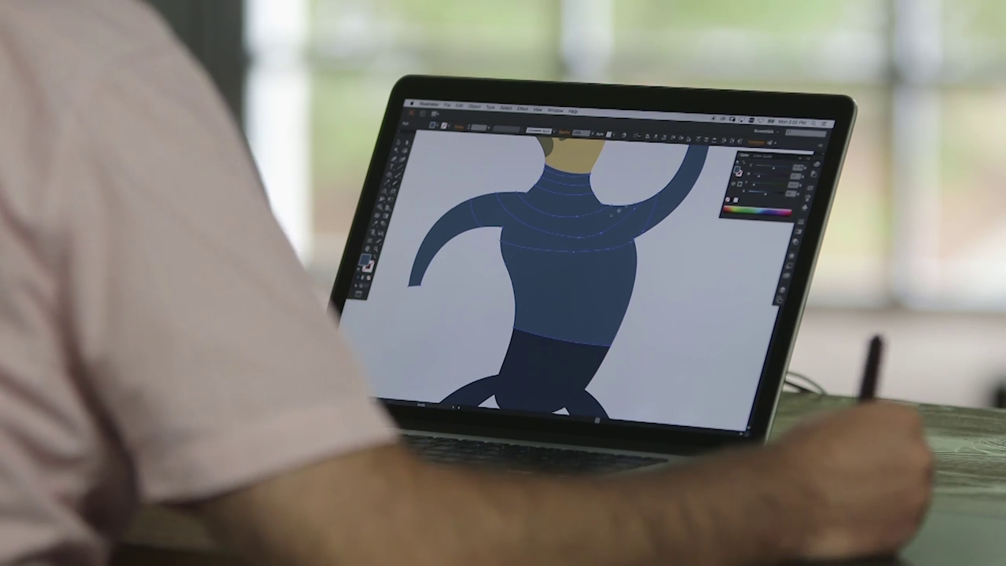
pyautogui.press('super+z')
pyautogui.press('super+z')
pyautogui.press('super+z')
pyautogui.press('super+z')
# Cut curved stripes across the neck, torso and arms with the Knife and recolor alternate stripes lighter blue
pyautogui.moveTo(530, 183); pyautogui.dragTo(606, 190)
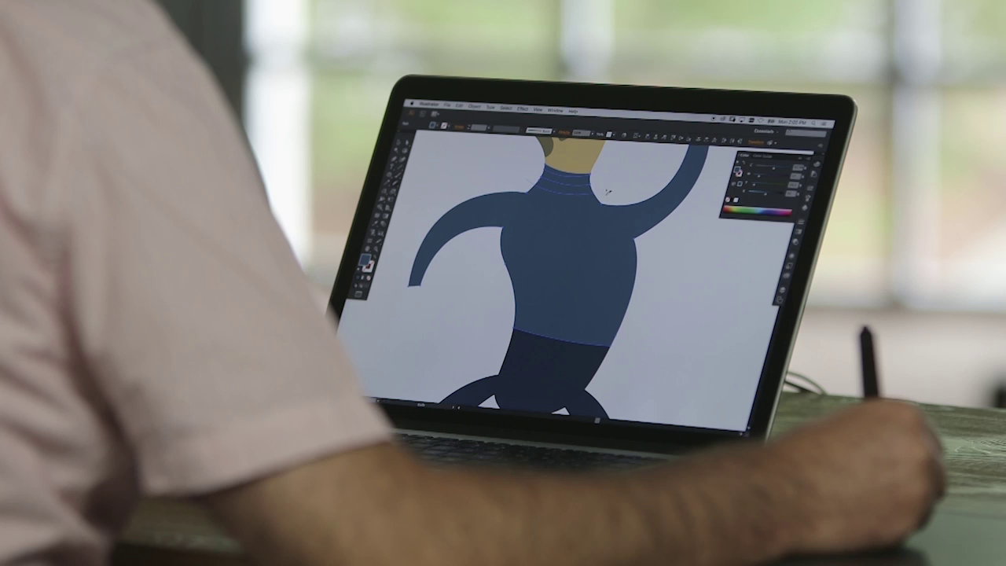
pyautogui.moveTo(512, 183)
pyautogui.mouseDown()
pyautogui.moveTo(572, 219)
pyautogui.moveTo(636, 187)
pyautogui.moveTo(544, 230)
pyautogui.moveTo(647, 203)
pyautogui.mouseUp()
pyautogui.moveTo(465, 195)
pyautogui.mouseDown()
pyautogui.moveTo(501, 238)
pyautogui.moveTo(618, 247)
pyautogui.moveTo(640, 238)
pyautogui.mouseUp()
pyautogui.moveTo(665, 183); pyautogui.dragTo(668, 219)
pyautogui.press('a')
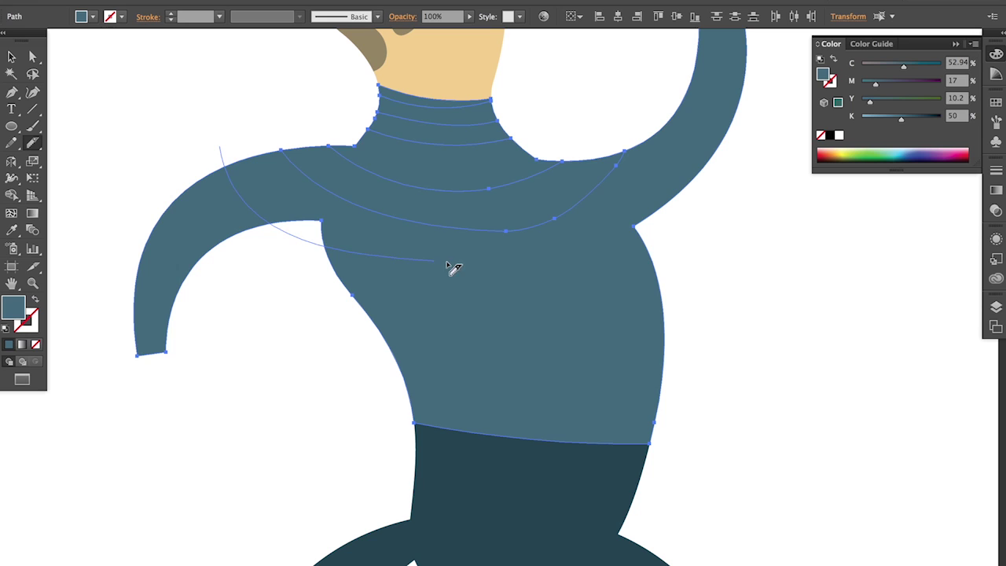
pyautogui.keyDown('alt'); pyautogui.click(480, 266); pyautogui.keyUp('alt')
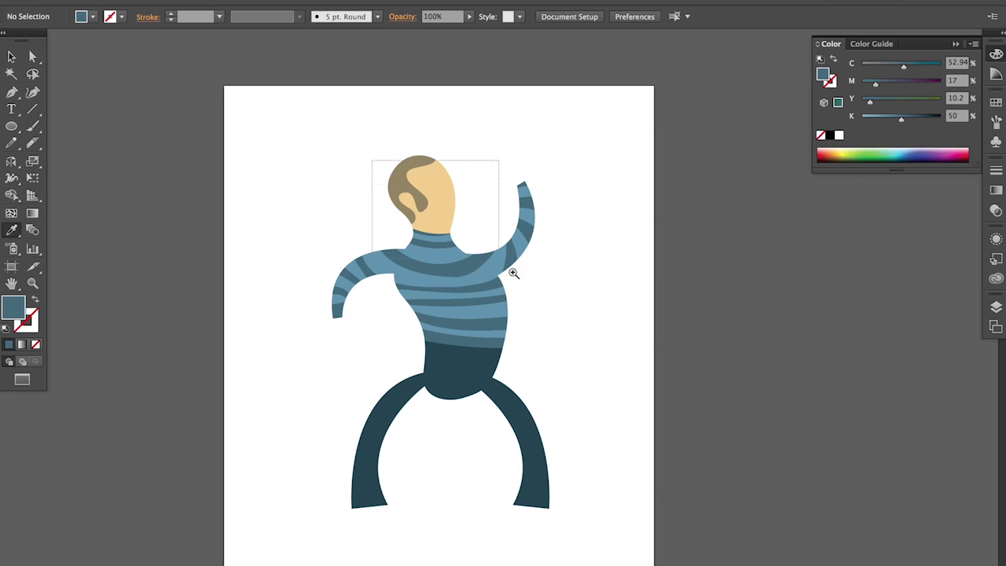
# Draw an ellipse on the empty canvas beside the head and give it the face's skin color
pyautogui.scroll(3, 511, 274)
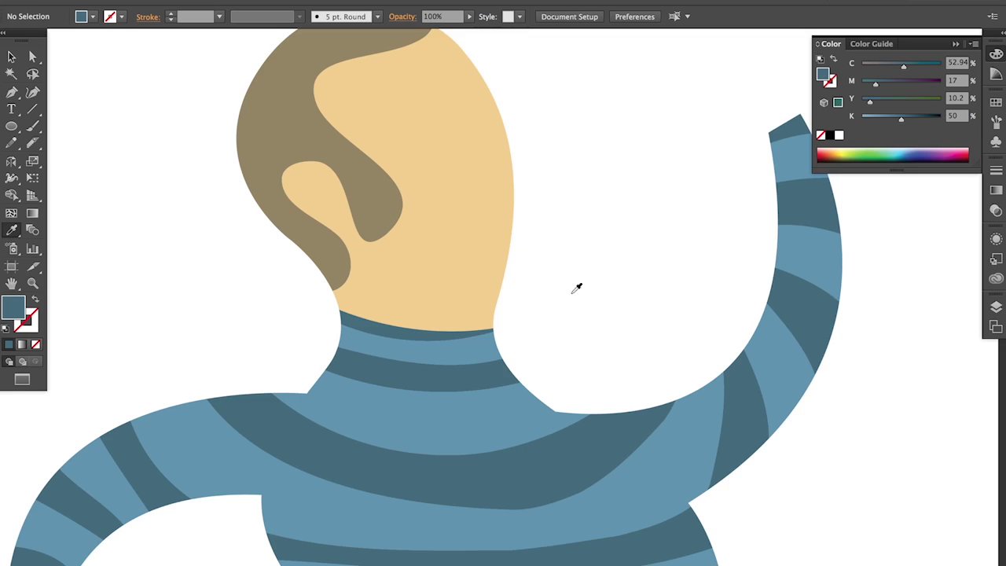
pyautogui.keyDown('alt'); pyautogui.click(479, 369); pyautogui.keyUp('alt')
pyautogui.keyDown('alt'); pyautogui.click(502, 330); pyautogui.keyUp('alt')
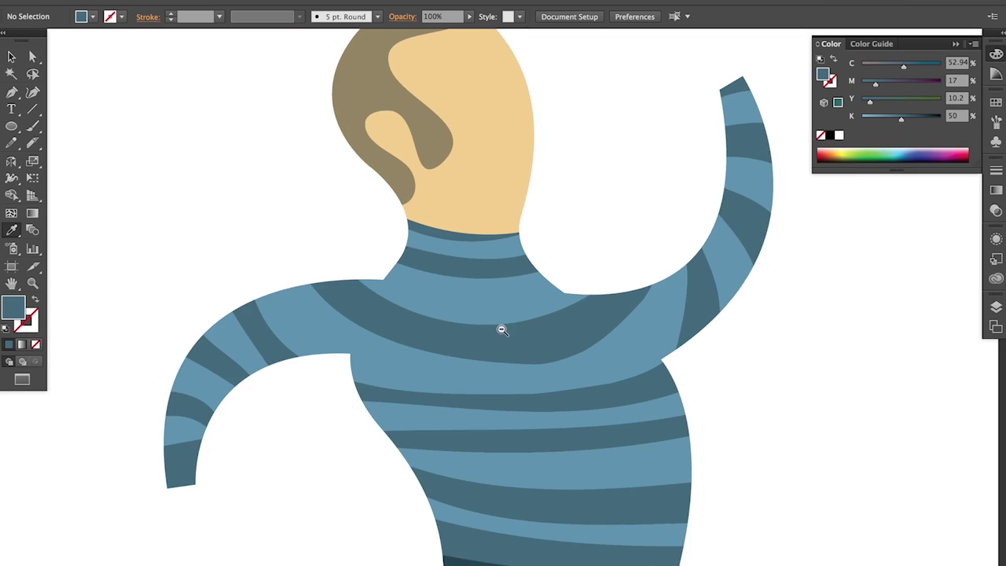
pyautogui.keyDown('alt'); pyautogui.click(511, 279); pyautogui.keyUp('alt')
pyautogui.moveTo(500, 228); pyautogui.dragTo(488, 238)
pyautogui.moveTo(333, 105); pyautogui.dragTo(586, 330)
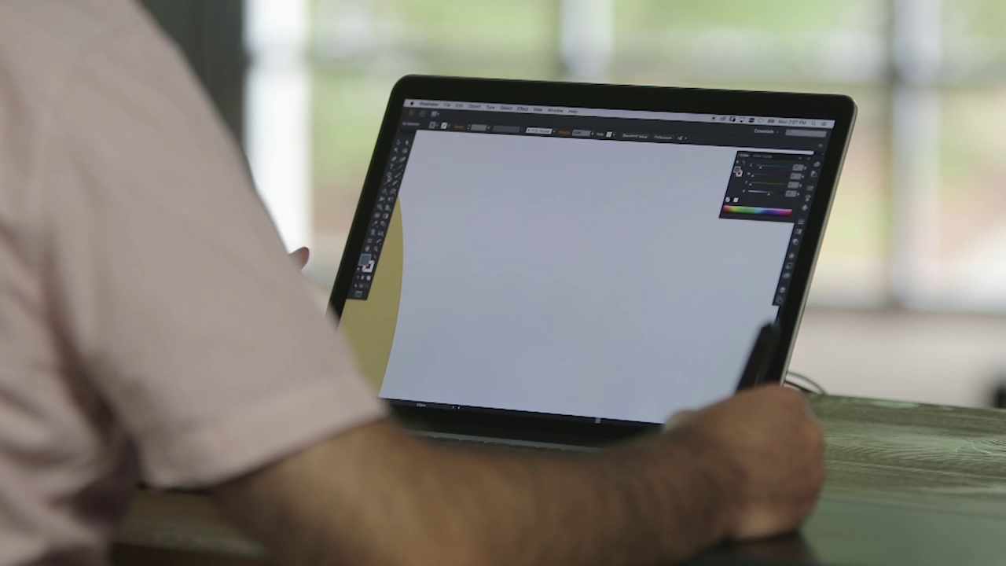
pyautogui.moveTo(572, 241); pyautogui.dragTo(618, 286)
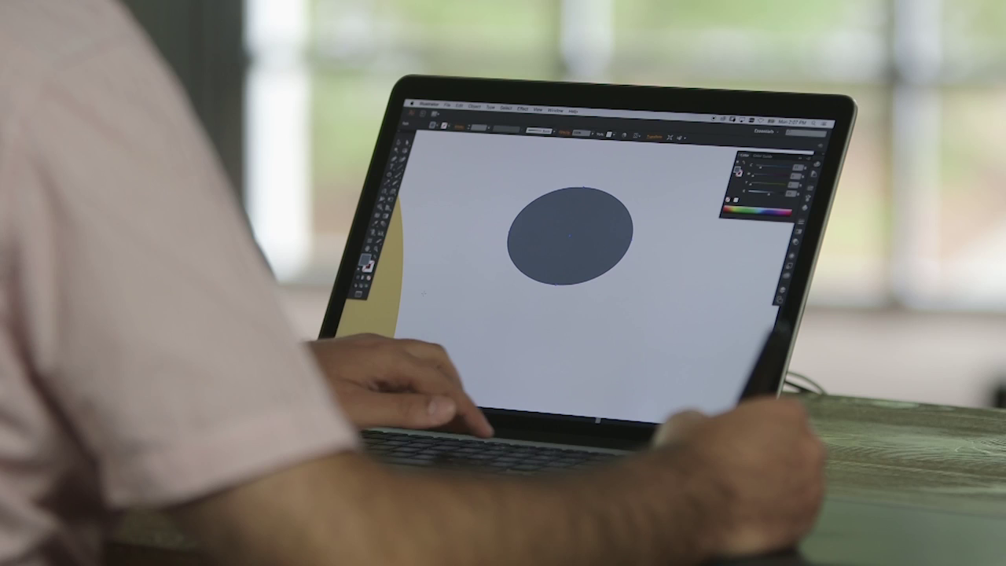
pyautogui.press('i')
pyautogui.click(385, 291)
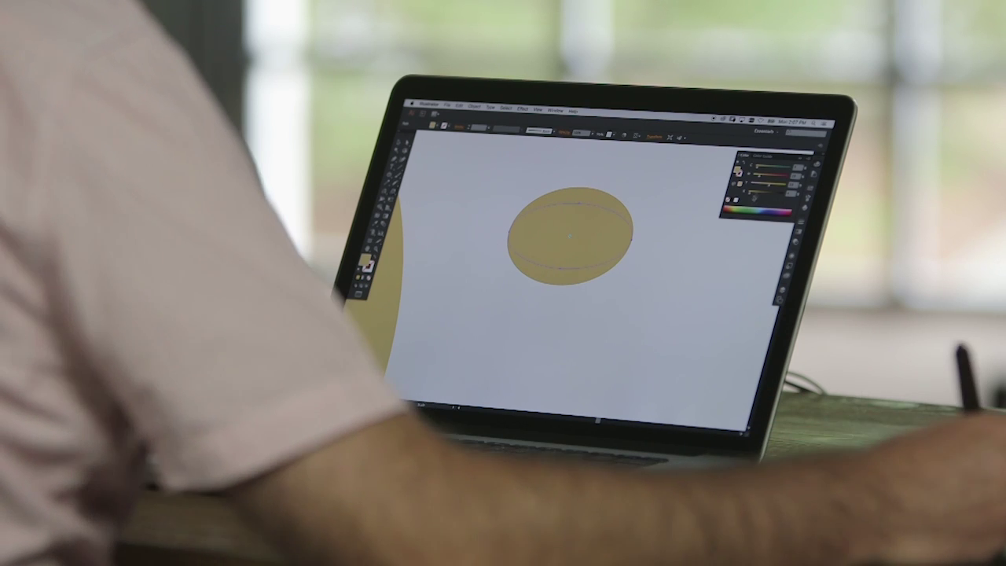
# Nest progressively flatter copies inside the ellipse, darken them up to K 35, and fill the innermost one white
pyautogui.moveTo(749, 193); pyautogui.dragTo(756, 194)
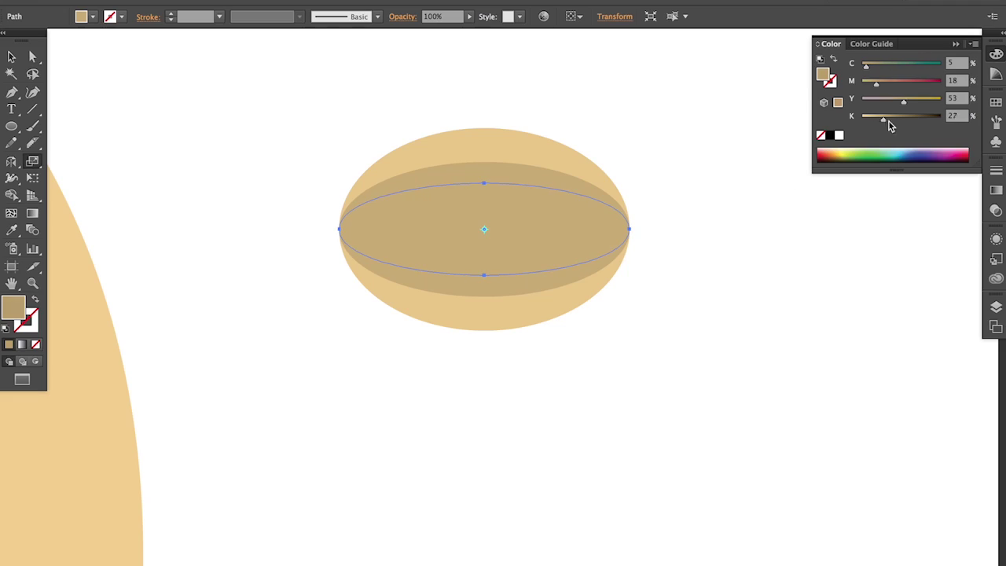
pyautogui.click(888, 121)
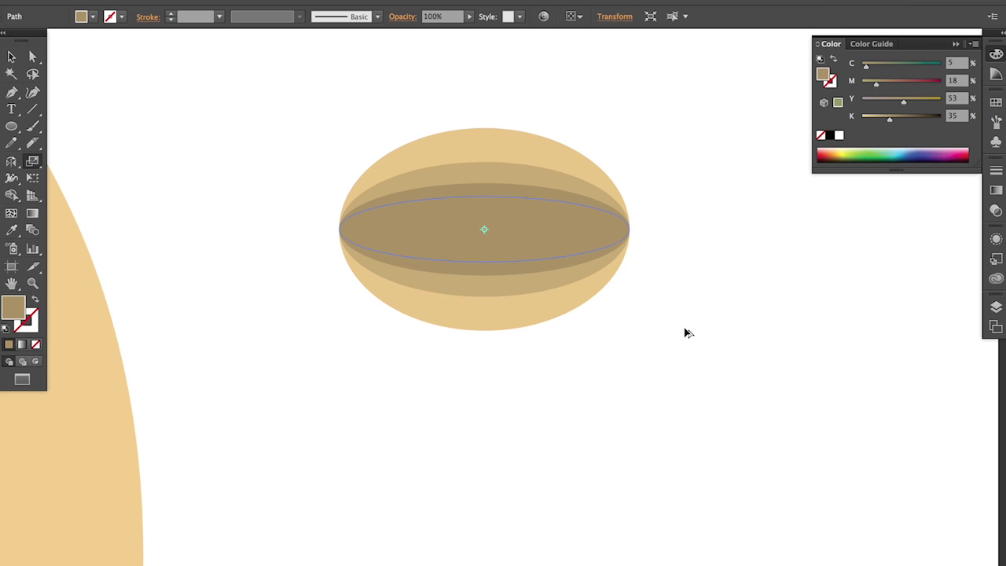
pyautogui.click(838, 135)
pyautogui.click(612, 342)
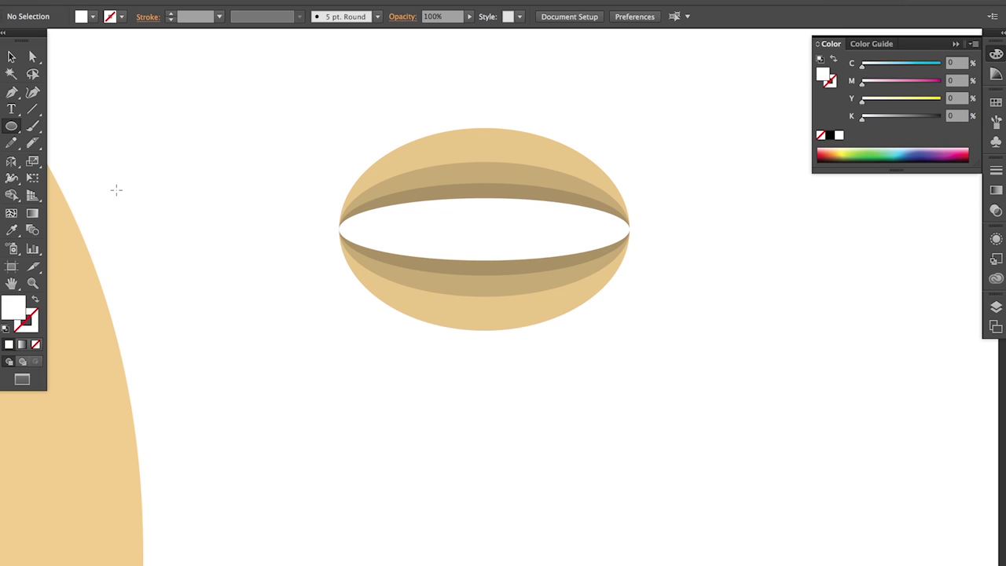
# Draw an iris circle toward the left end of the white ellipse and fill it with C 29, K 25
pyautogui.scroll(4, 260, 302)
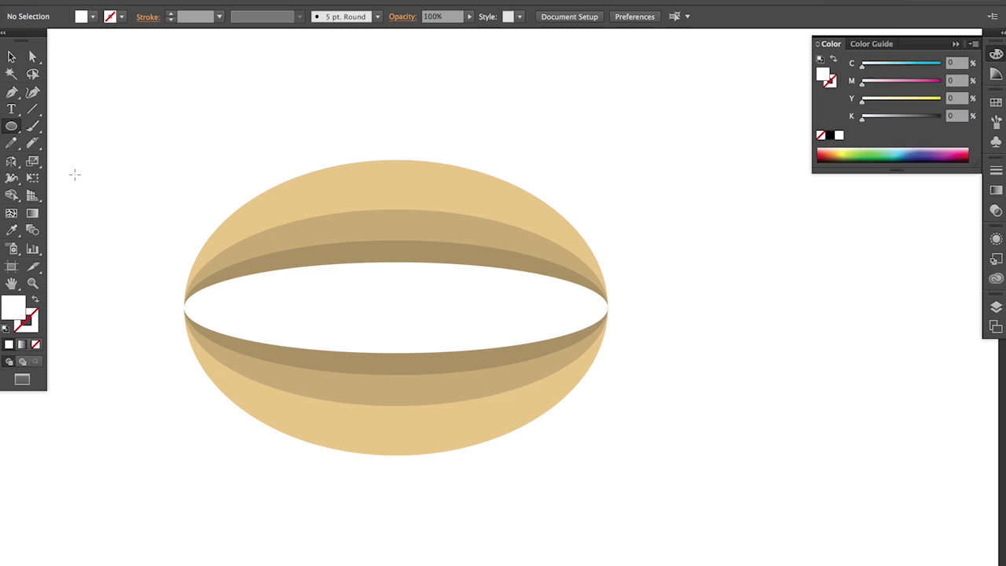
pyautogui.moveTo(323, 329)
pyautogui.mouseDown()
pyautogui.moveTo(340, 343)
pyautogui.moveTo(296, 310)
pyautogui.mouseUp()
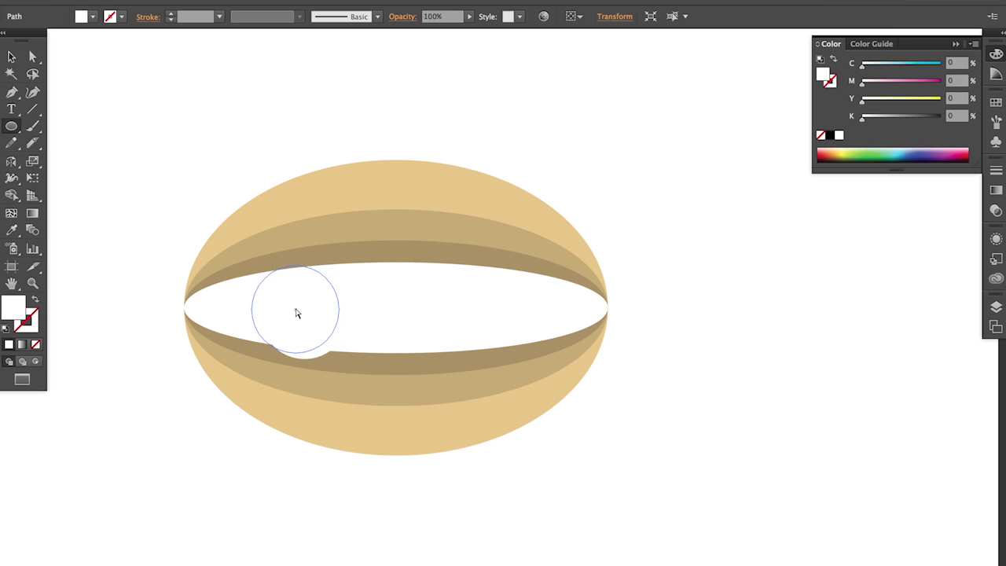
pyautogui.moveTo(861, 66); pyautogui.dragTo(884, 66)
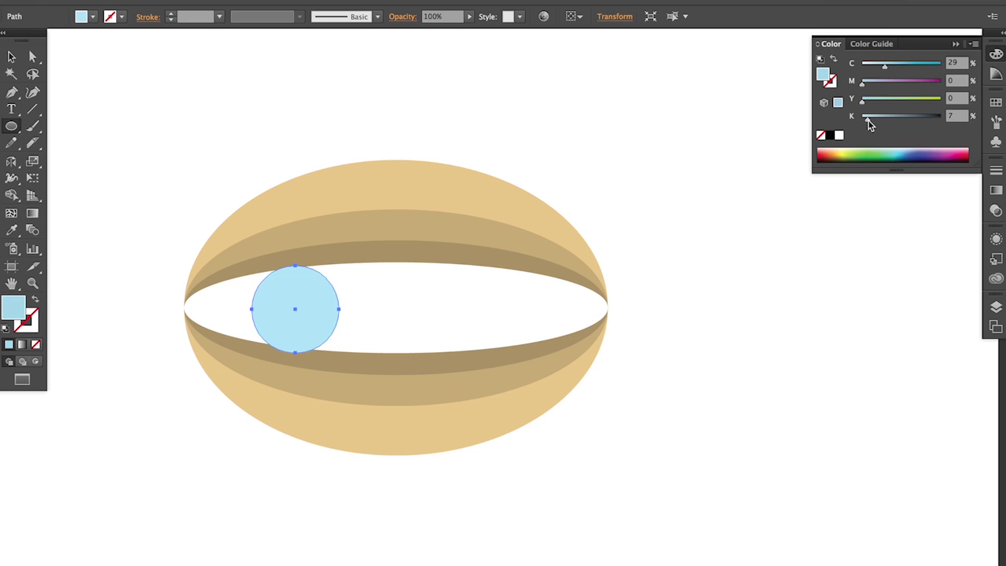
pyautogui.moveTo(868, 121); pyautogui.dragTo(881, 119)
# Draw a darker pupil in the iris and a near-white highlight of C 1.53, K 3, placed at the iris's upper left
pyautogui.click(355, 330)
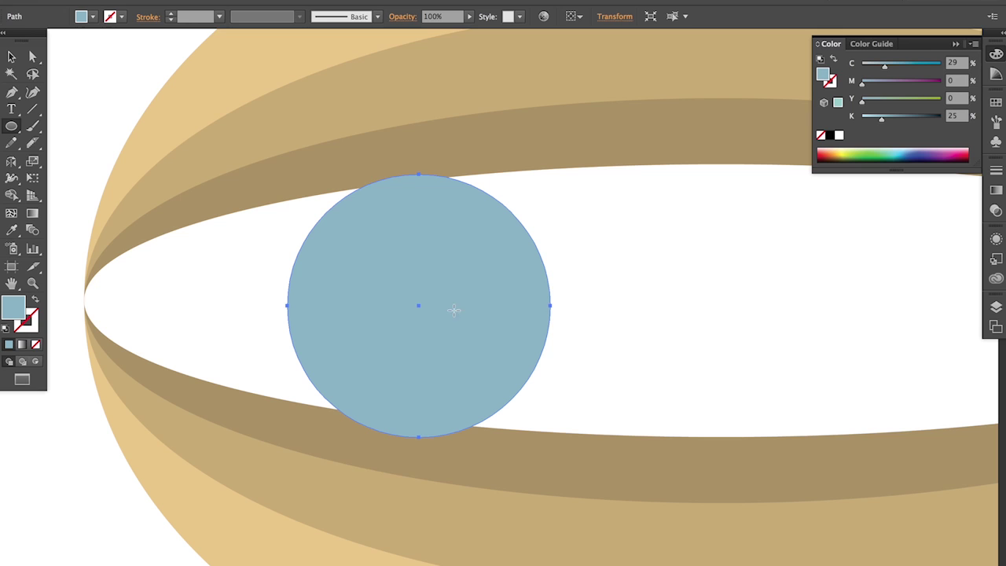
pyautogui.moveTo(420, 306); pyautogui.dragTo(461, 347)
pyautogui.moveTo(892, 123); pyautogui.dragTo(864, 123)
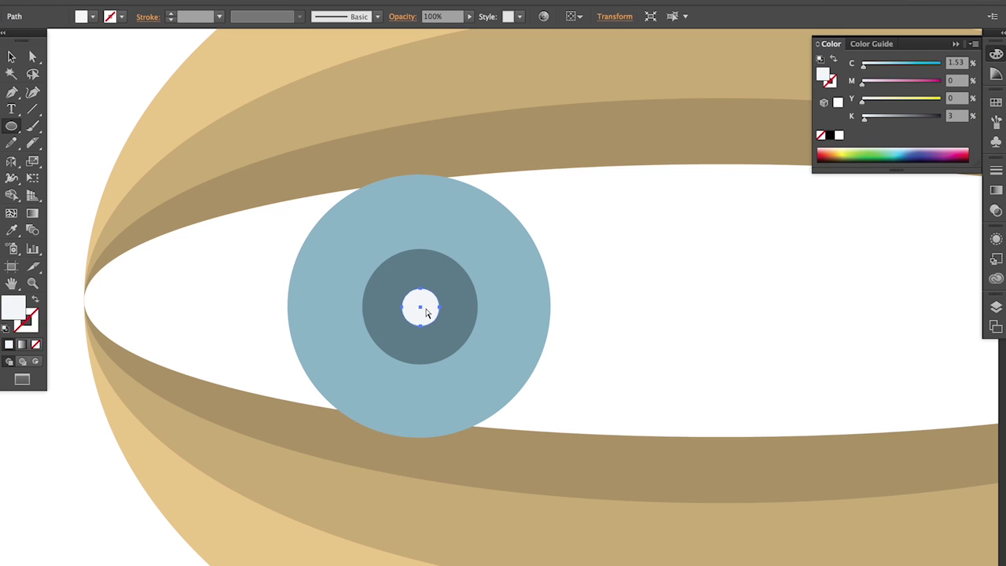
pyautogui.moveTo(426, 310); pyautogui.dragTo(354, 262)
pyautogui.keyDown('alt'); pyautogui.keyDown('super'); pyautogui.click(473, 306); pyautogui.keyUp('super'); pyautogui.keyUp('alt')
pyautogui.keyDown('alt'); pyautogui.keyDown('super'); pyautogui.click(475, 307); pyautogui.keyUp('super'); pyautogui.keyUp('alt')
pyautogui.keyDown('alt'); pyautogui.keyDown('super'); pyautogui.click(489, 302); pyautogui.keyUp('super'); pyautogui.keyUp('alt')
pyautogui.moveTo(664, 418); pyautogui.dragTo(373, 216)
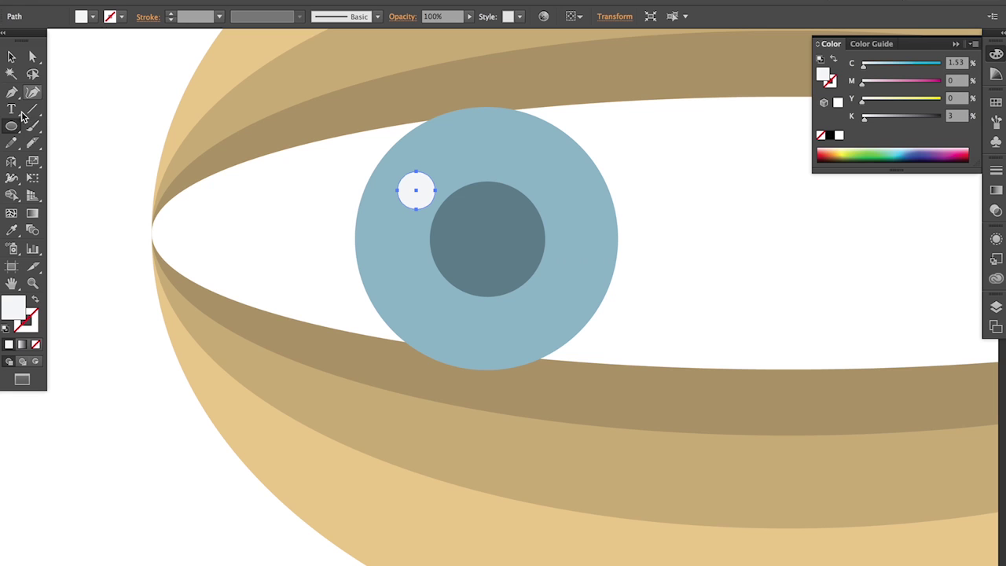
# Draw a 17-pointed star, place it over the iris, and scale it to fit inside the iris circle
pyautogui.moveTo(11, 126); pyautogui.dragTo(63, 191)
pyautogui.click(499, 245)
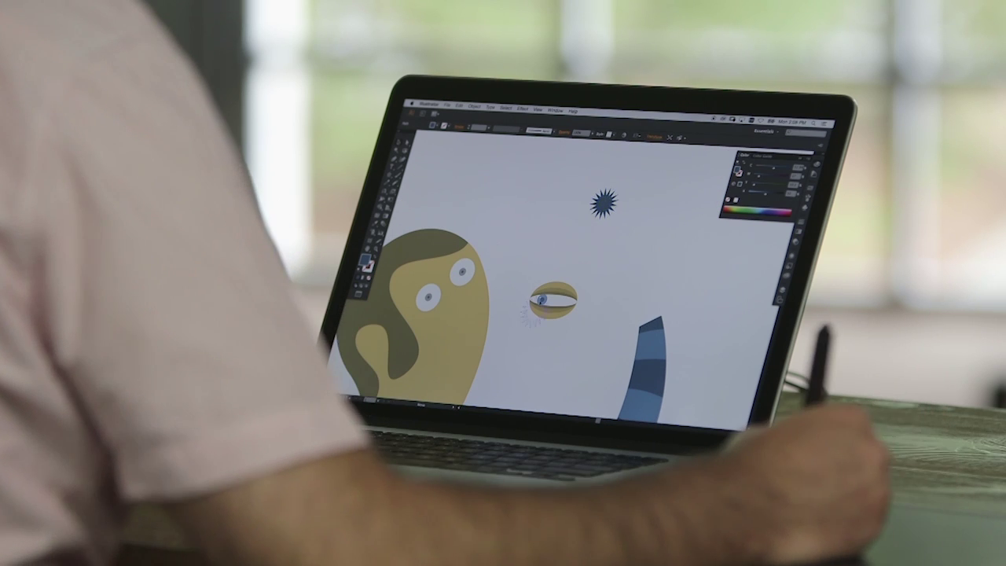
pyautogui.moveTo(541, 301); pyautogui.dragTo(577, 326)
pyautogui.moveTo(471, 296); pyautogui.dragTo(511, 286)
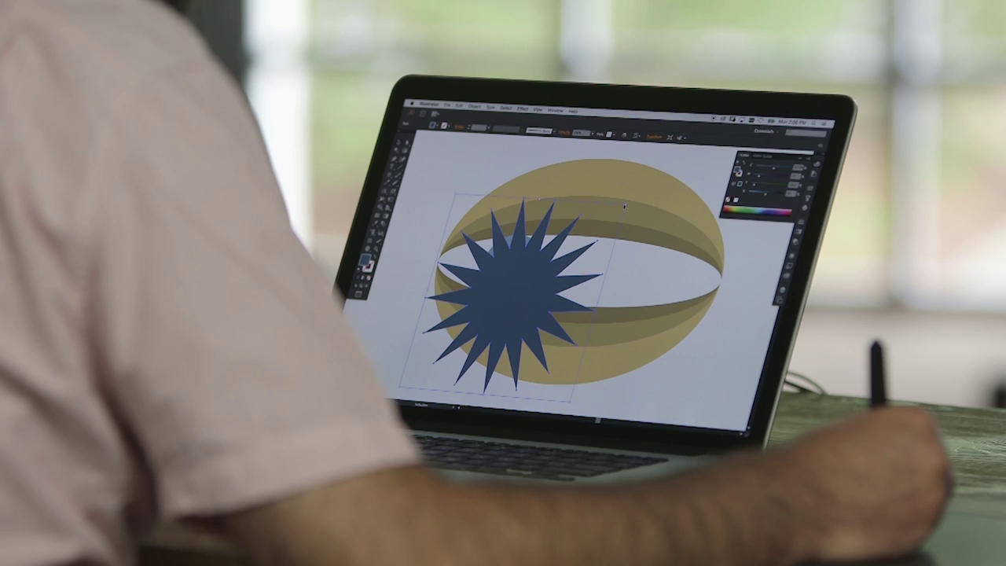
pyautogui.moveTo(625, 205); pyautogui.dragTo(512, 313)
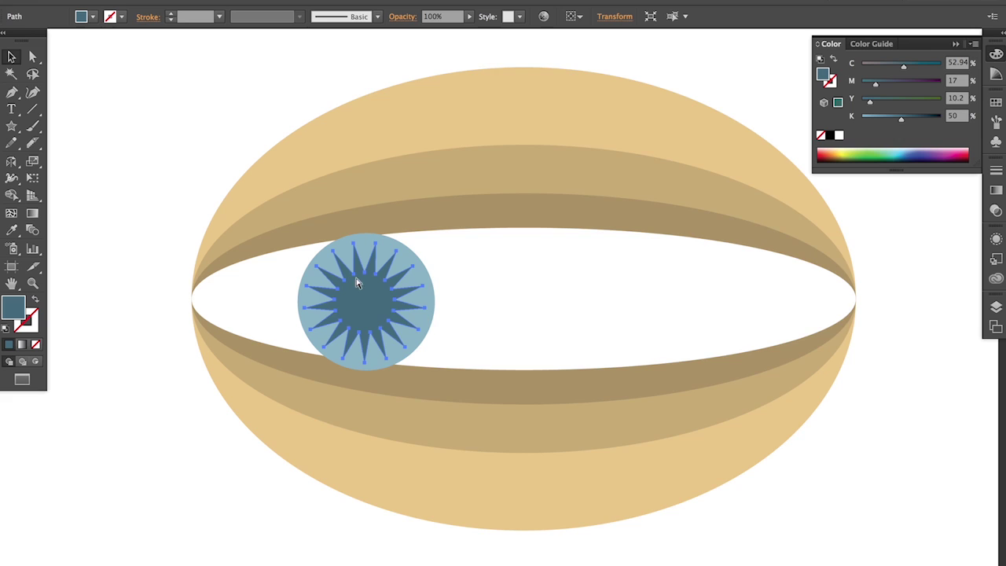
# Paste the pupil circle on top of the star's center and darken its fill to K 81
pyautogui.scroll(3, 357, 271)
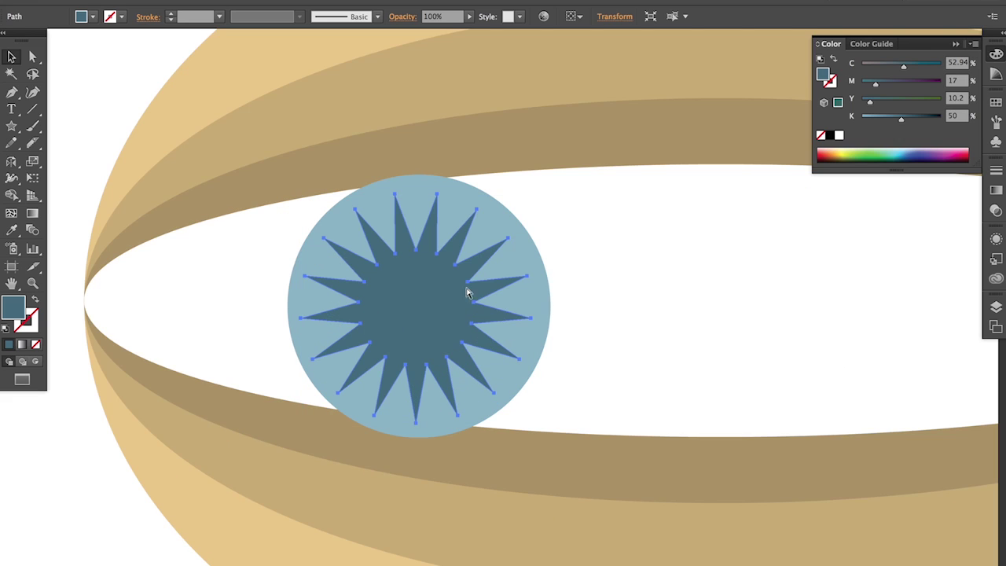
pyautogui.hotkey('ctrl', 'v')
pyautogui.moveTo(416, 300); pyautogui.dragTo(417, 300)
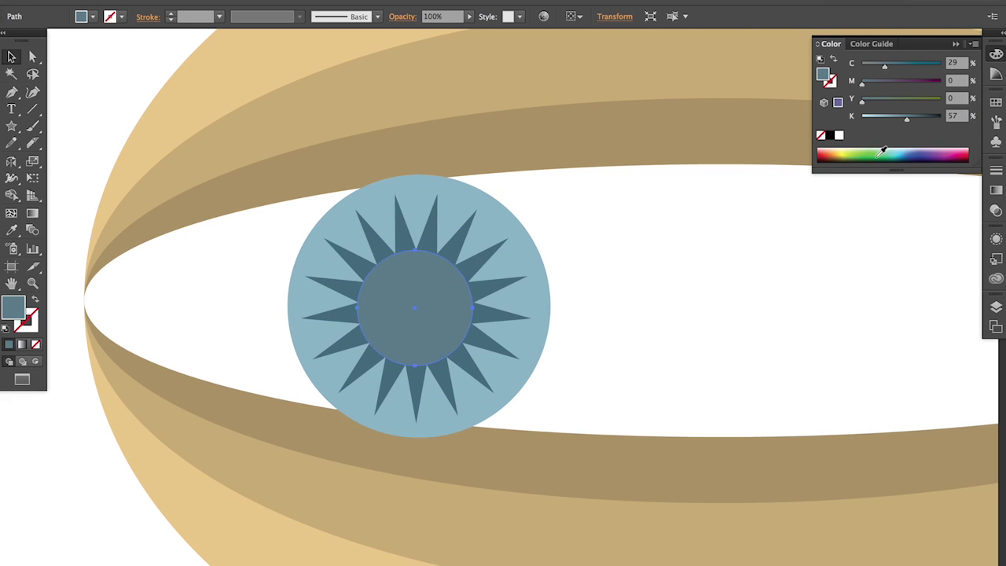
pyautogui.moveTo(906, 117); pyautogui.dragTo(924, 117)
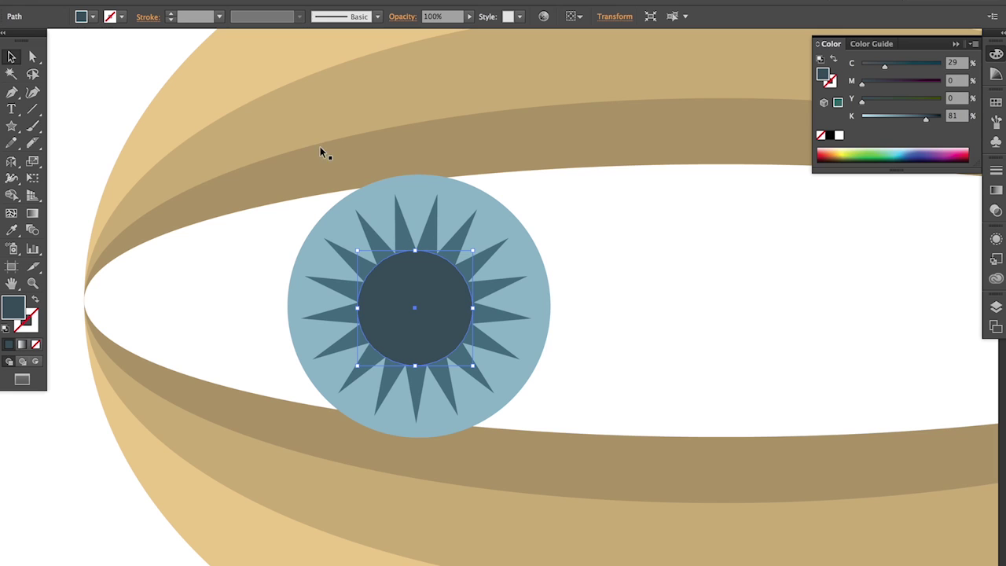
# Draw a small circle overlapping the pupil's upper left edge with the Ellipse tool and fill it white
pyautogui.click(11, 127)
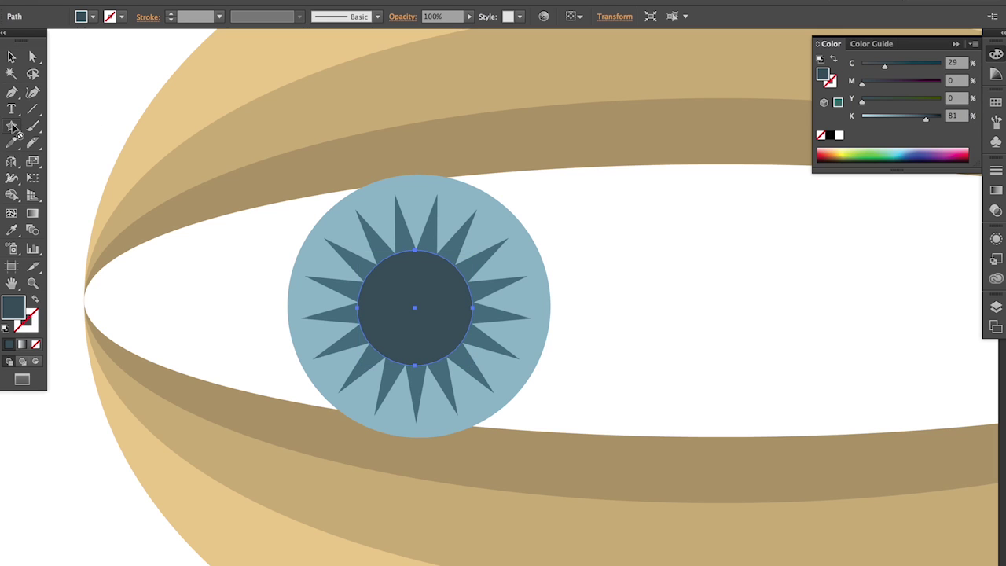
pyautogui.moveTo(26, 133); pyautogui.dragTo(65, 157)
pyautogui.moveTo(397, 264); pyautogui.dragTo(417, 286)
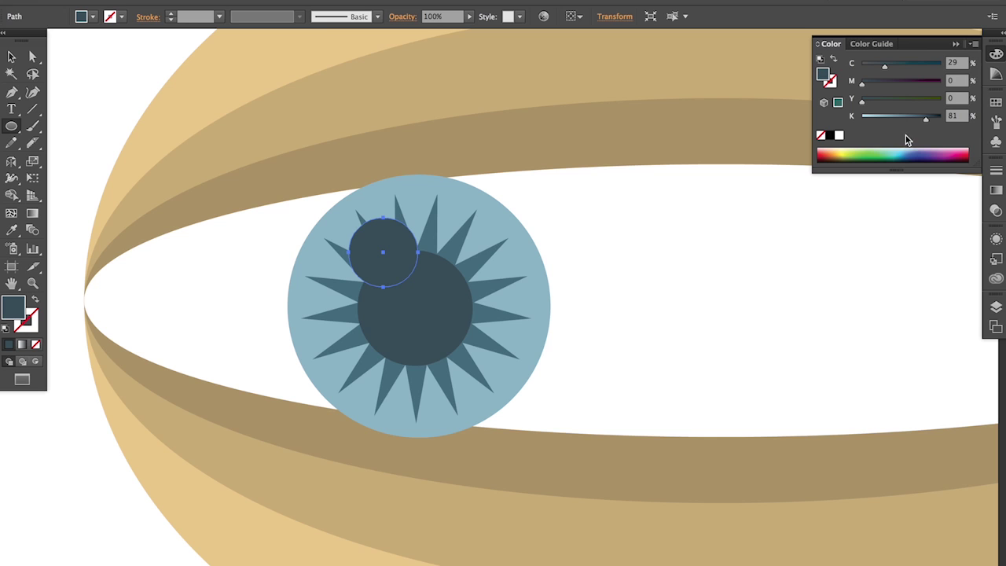
pyautogui.click(838, 136)
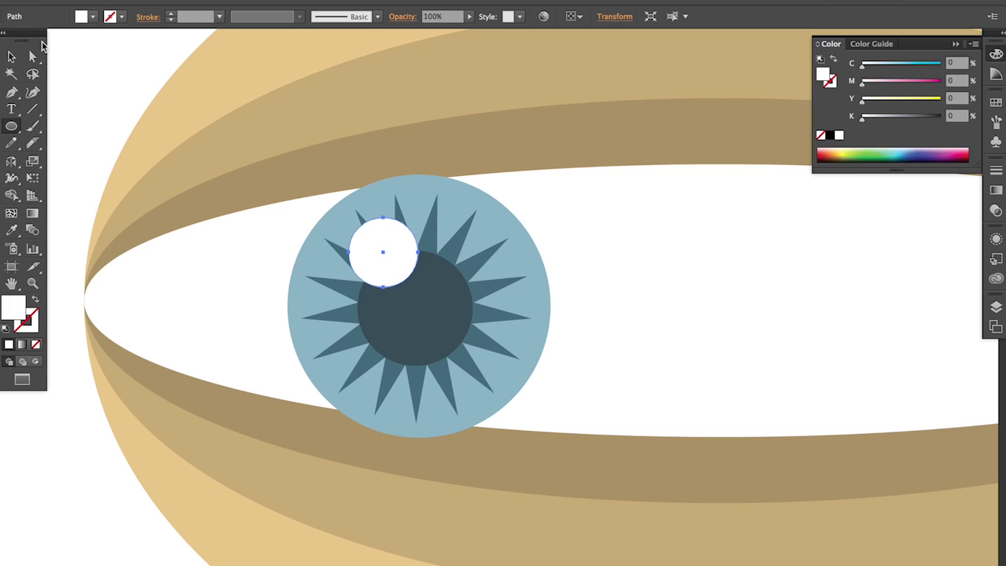
# Add a second, smaller white highlight circle at the pupil's left edge, below the first highlight
pyautogui.moveTo(366, 318); pyautogui.dragTo(367, 319)
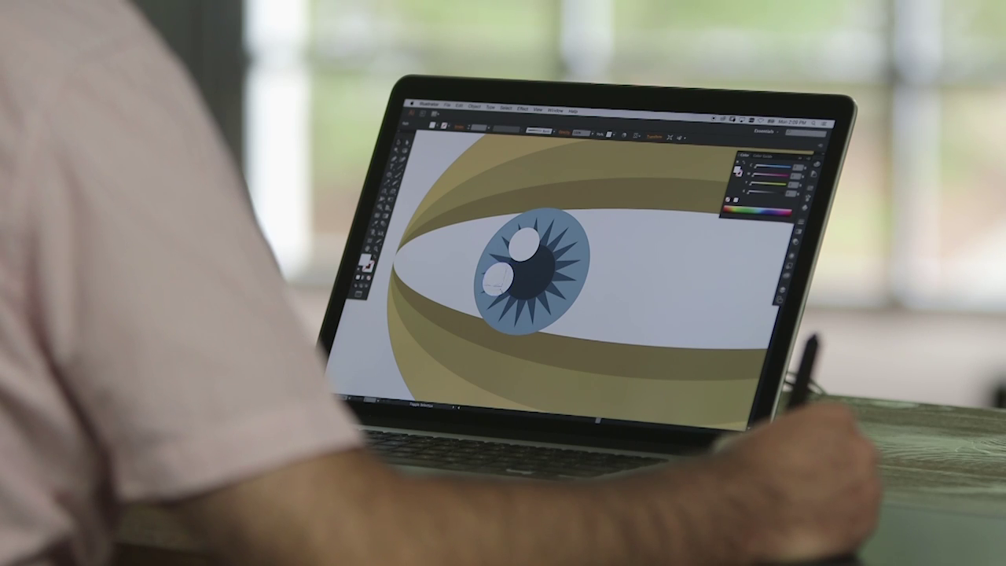
pyautogui.moveTo(505, 288); pyautogui.dragTo(499, 274)
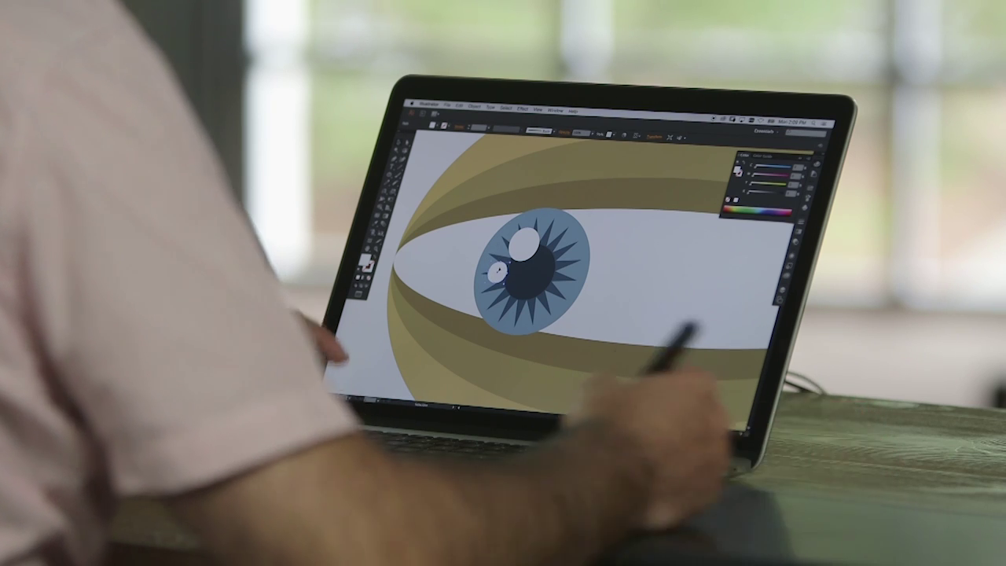
pyautogui.press('z')
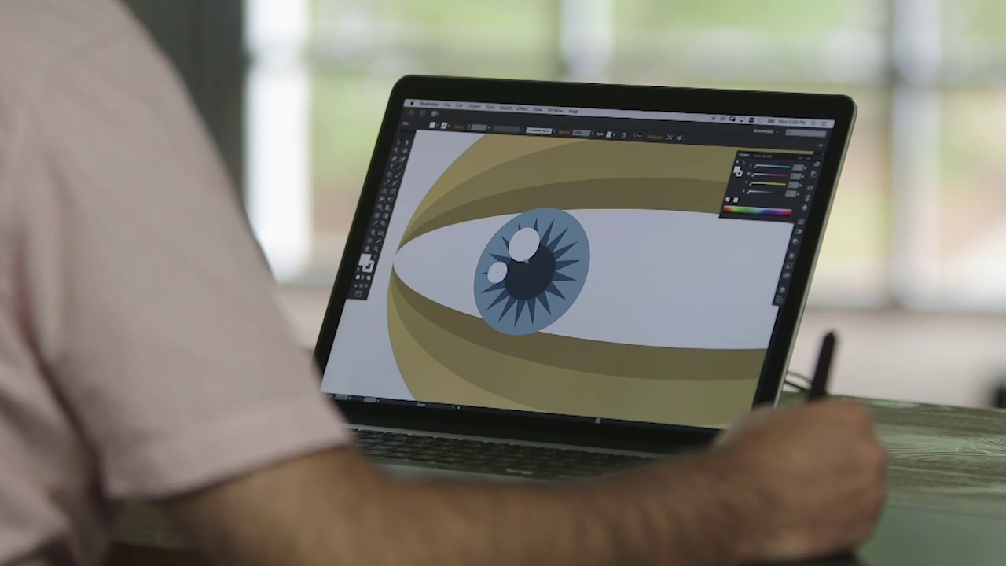
pyautogui.keyDown('alt'); pyautogui.click(517, 273); pyautogui.keyUp('alt')
pyautogui.press('v')
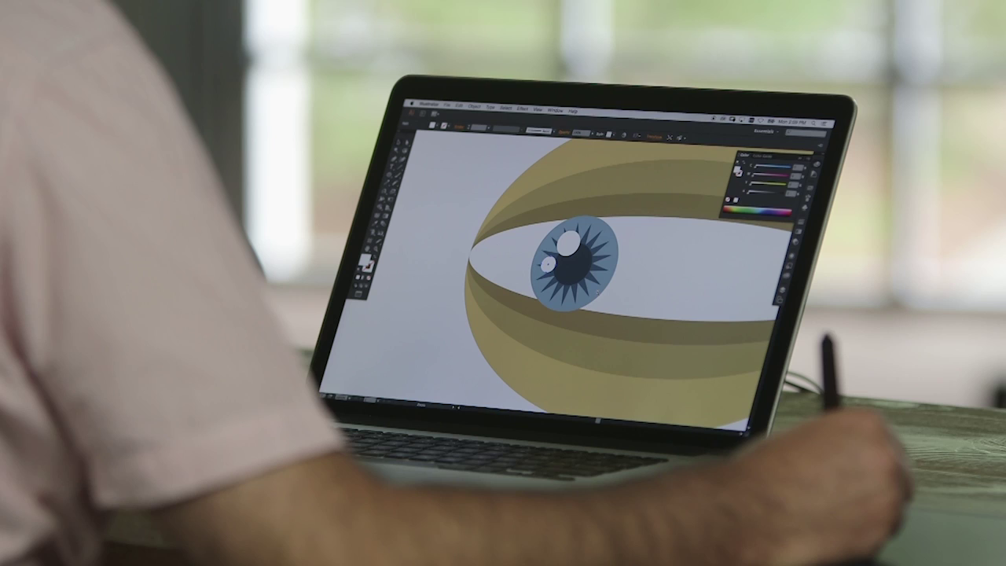
# Select the eyelid and eyeball shapes of the finished eye and group them
pyautogui.press('super+minus')
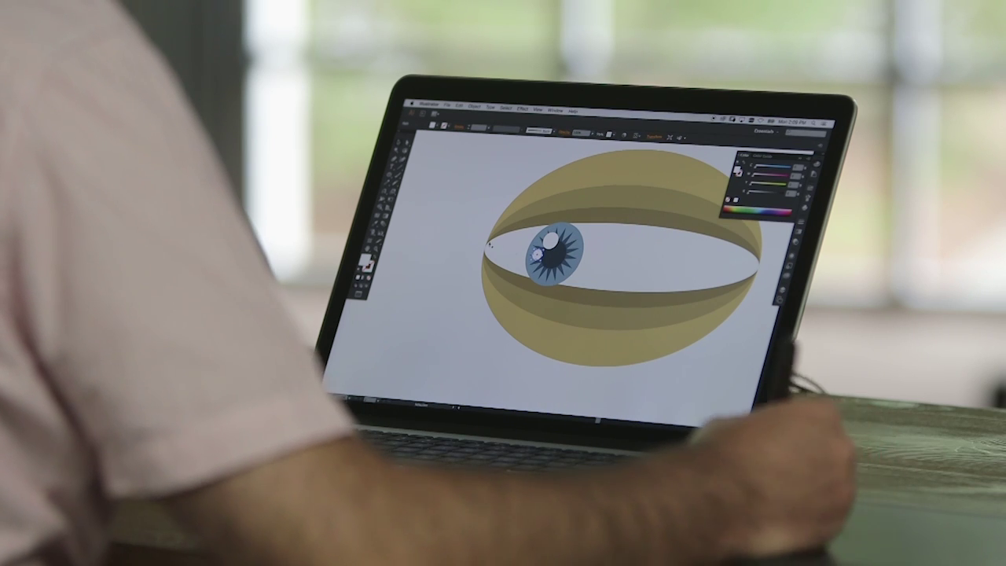
pyautogui.moveTo(571, 288); pyautogui.dragTo(531, 251)
pyautogui.press('a')
pyautogui.moveTo(432, 195); pyautogui.dragTo(462, 235)
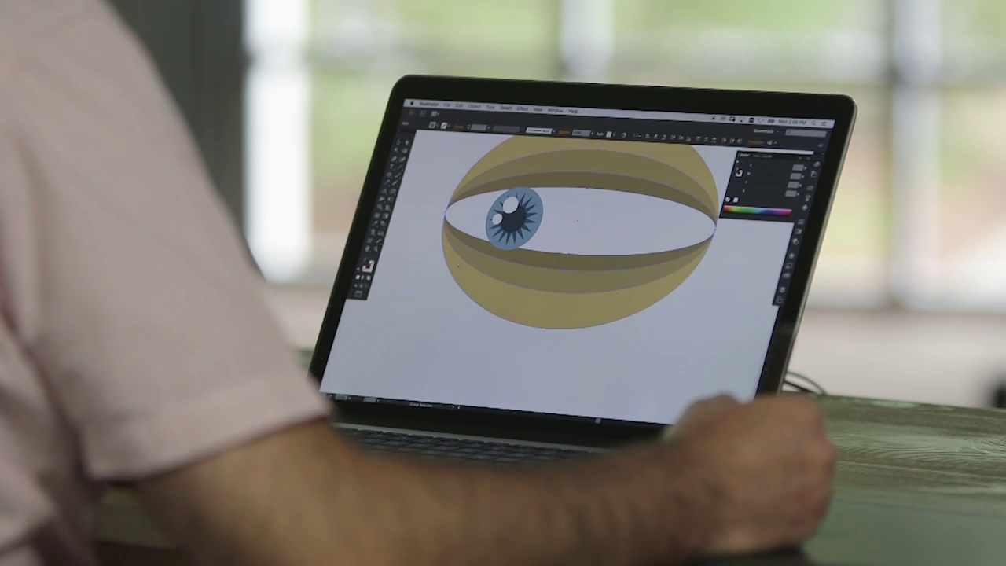
pyautogui.press('z')
pyautogui.keyDown('alt'); pyautogui.click(501, 253); pyautogui.keyUp('alt')
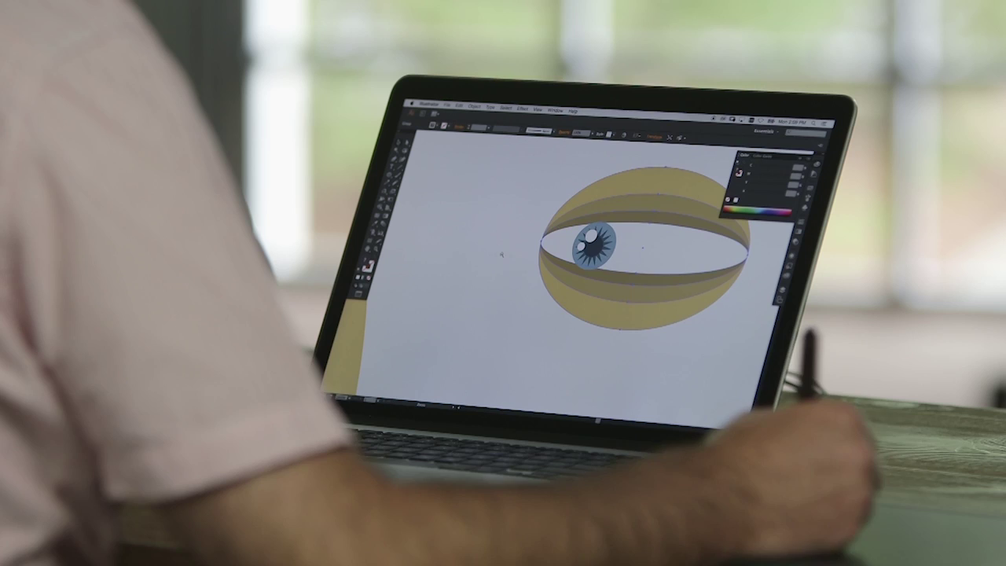
pyautogui.click(487, 276)
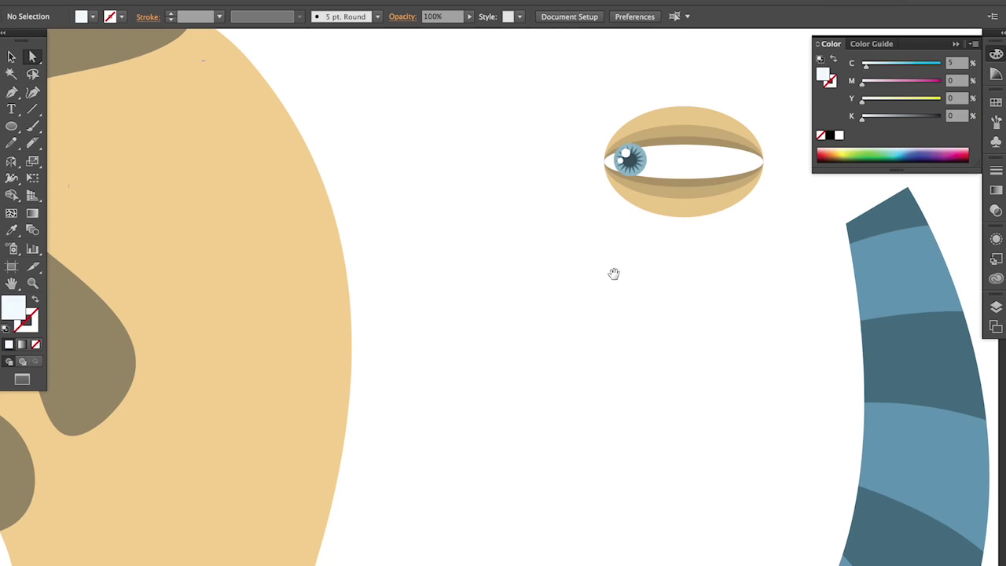
# Place the complete eye on the character's face, scaled down and tilted slightly counterclockwise
pyautogui.keyDown('super'); pyautogui.click(685, 140); pyautogui.keyUp('super')
pyautogui.moveTo(691, 140); pyautogui.dragTo(164, 162)
pyautogui.keyDown('alt'); pyautogui.keyDown('super'); pyautogui.click(372, 262); pyautogui.keyUp('super'); pyautogui.keyUp('alt')
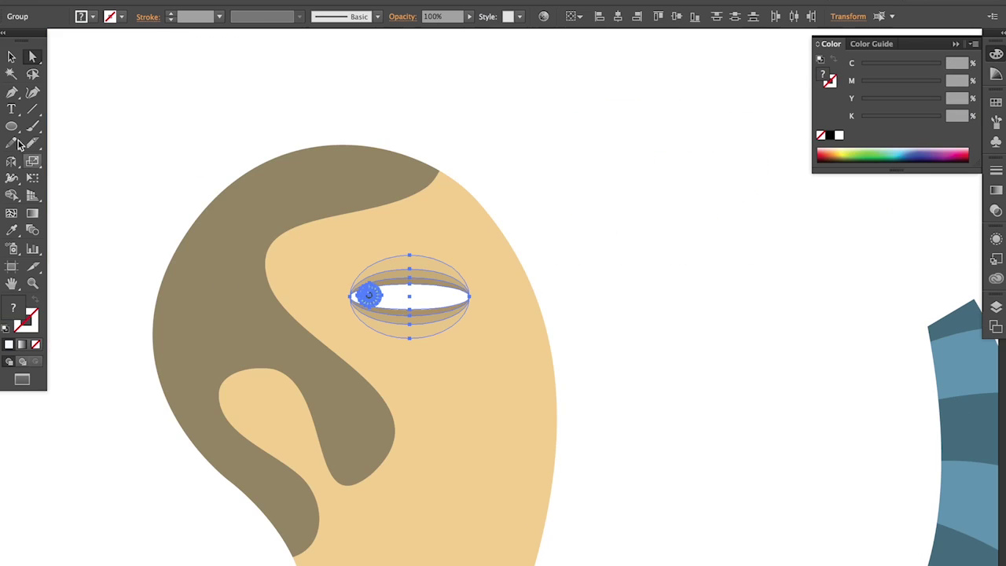
pyautogui.click(12, 58)
pyautogui.moveTo(467, 336); pyautogui.dragTo(417, 333)
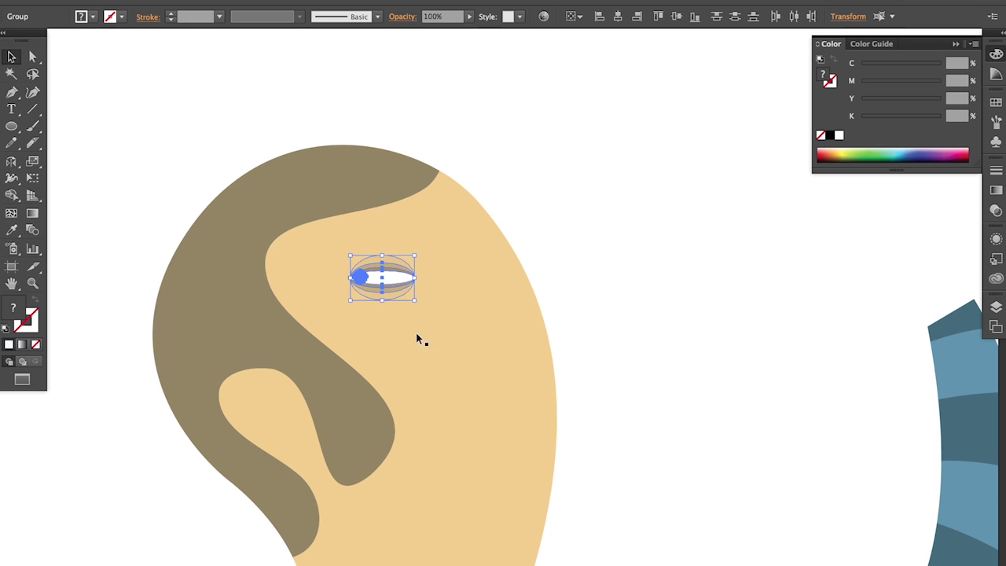
pyautogui.press('r')
pyautogui.moveTo(401, 376); pyautogui.dragTo(421, 371)
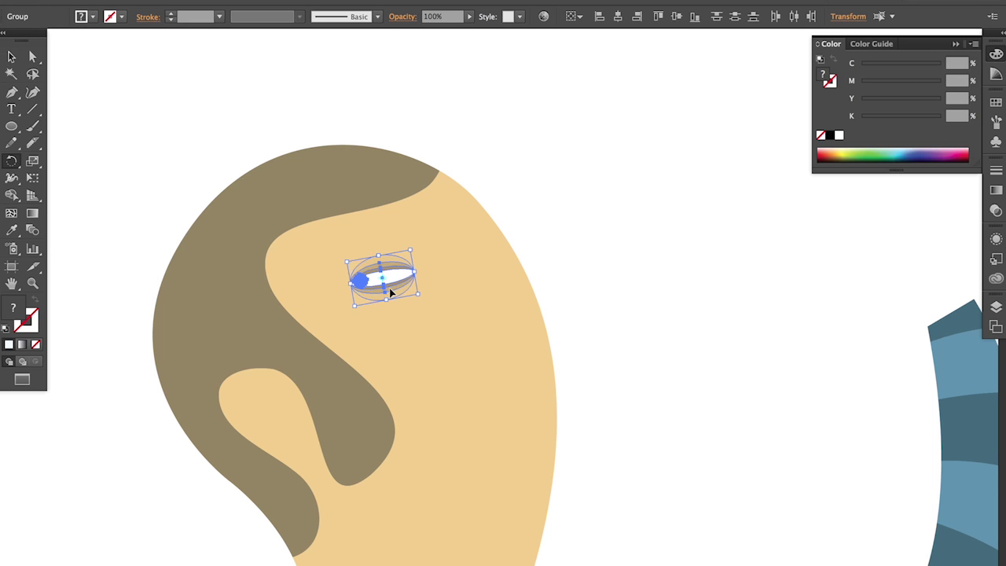
# Try placing a duplicate of the enlarged eye near the face's upper front edge
pyautogui.moveTo(418, 297); pyautogui.dragTo(488, 271)
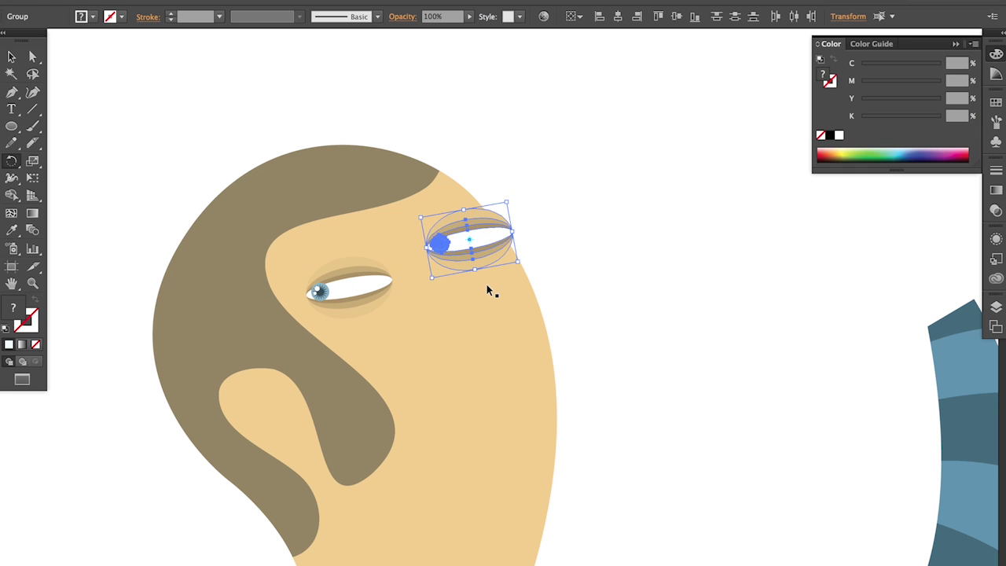
pyautogui.hotkey('ctrl', 'z')
pyautogui.hotkey('ctrl', 'z')
pyautogui.hotkey('ctrl', 'z')
pyautogui.hotkey('ctrl', 'z')
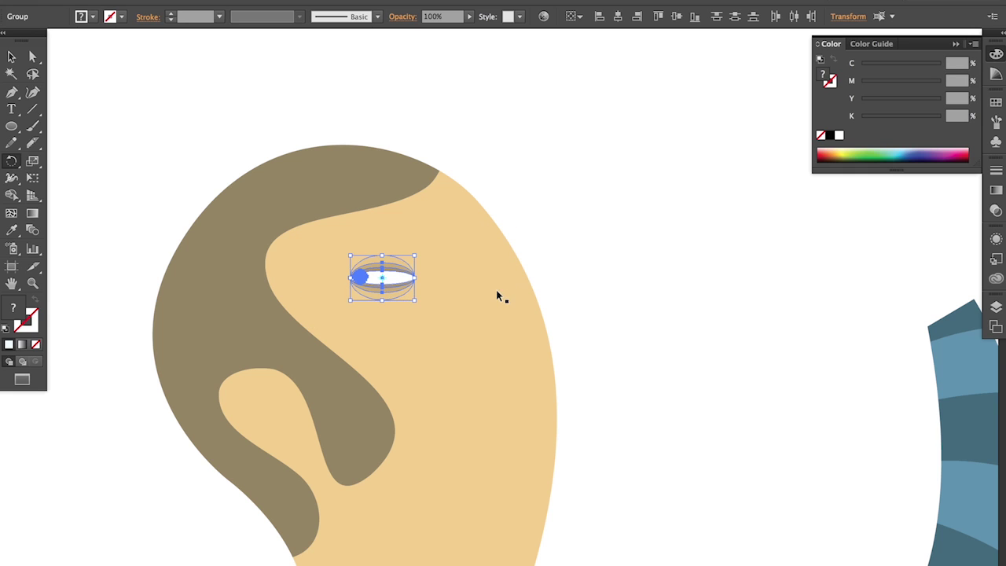
pyautogui.hotkey('ctrl', 'shift', 'z')
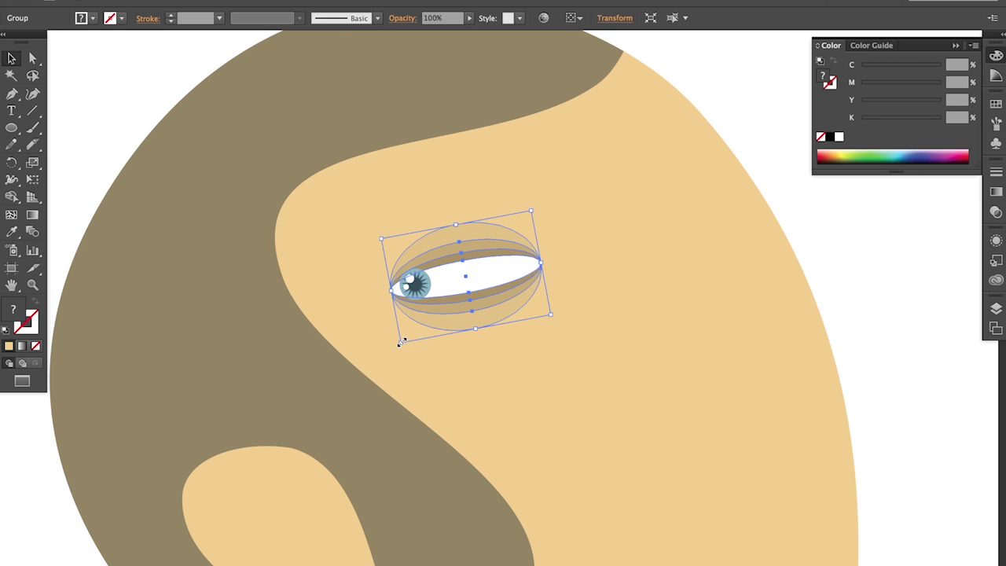
pyautogui.keyDown('alt'); pyautogui.keyDown('super'); pyautogui.click(476, 309); pyautogui.keyUp('super'); pyautogui.keyUp('alt')
pyautogui.moveTo(566, 330); pyautogui.dragTo(473, 263)
pyautogui.moveTo(395, 238); pyautogui.dragTo(383, 271)
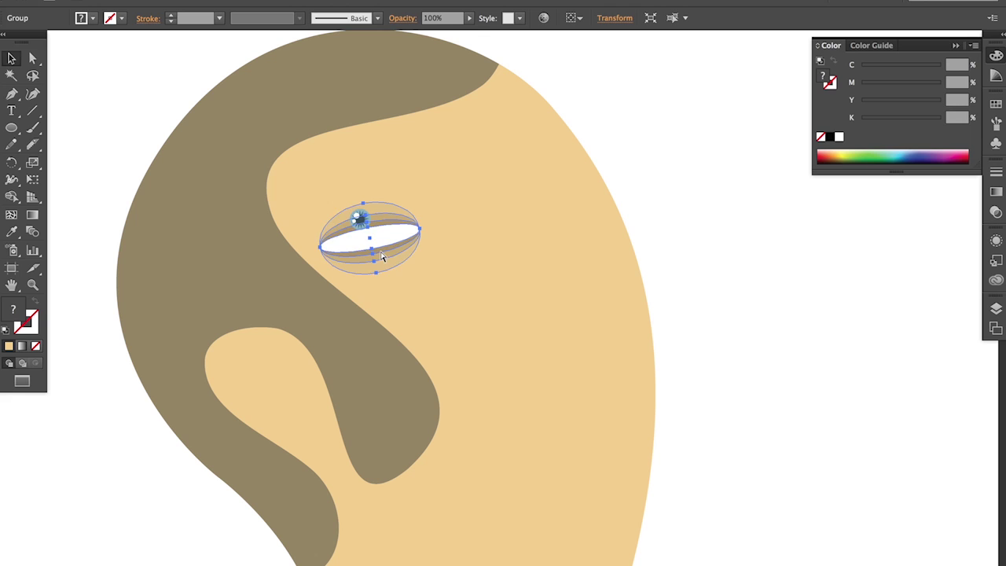
pyautogui.press('super+z')
# Add the iris to the selected eye, enlarge the whole eye slightly, shift it toward the hair, and tilt it a little more
pyautogui.keyDown('shift'); pyautogui.click(363, 220); pyautogui.keyUp('shift')
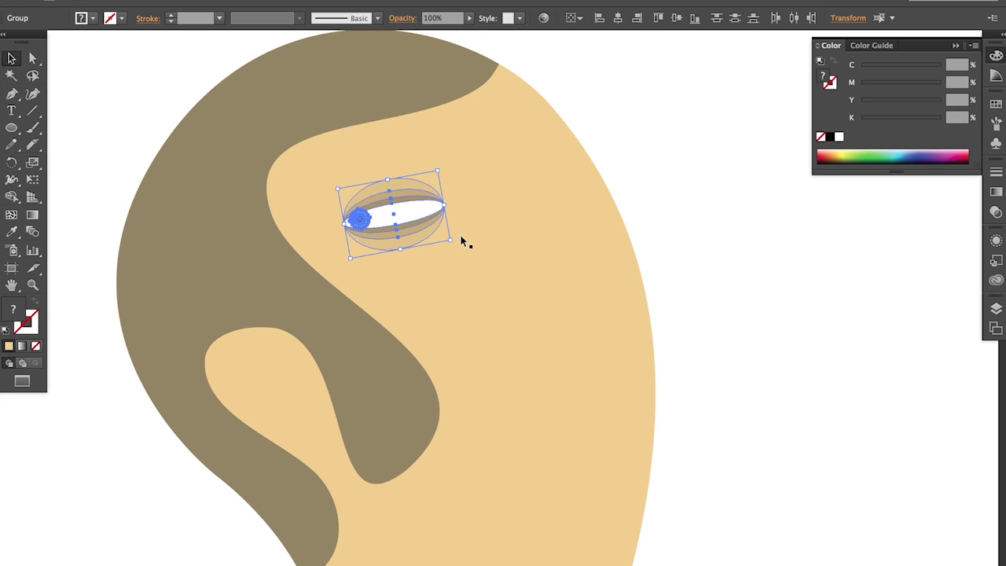
pyautogui.moveTo(452, 244); pyautogui.dragTo(470, 256)
pyautogui.moveTo(414, 241); pyautogui.dragTo(389, 249)
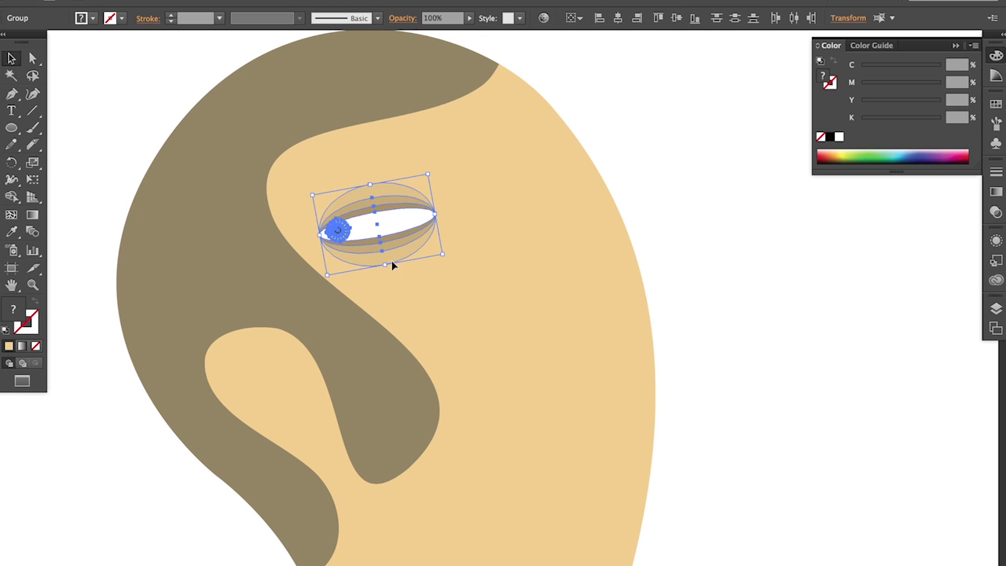
pyautogui.press('r')
pyautogui.moveTo(361, 376); pyautogui.dragTo(379, 367)
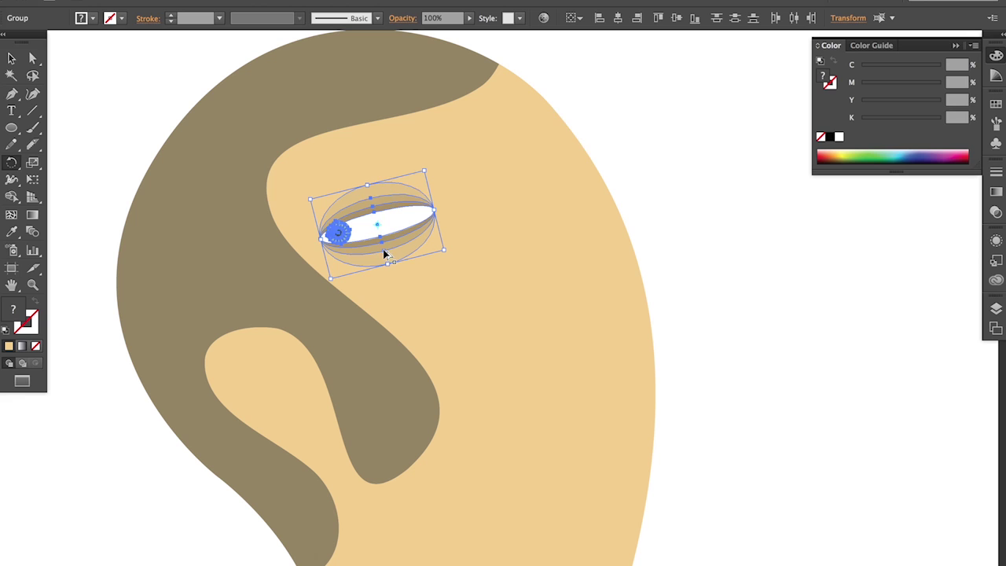
# Duplicate the eye onto the face's upper front edge and rotate the copy to a steeper angle
pyautogui.moveTo(385, 253); pyautogui.dragTo(548, 170)
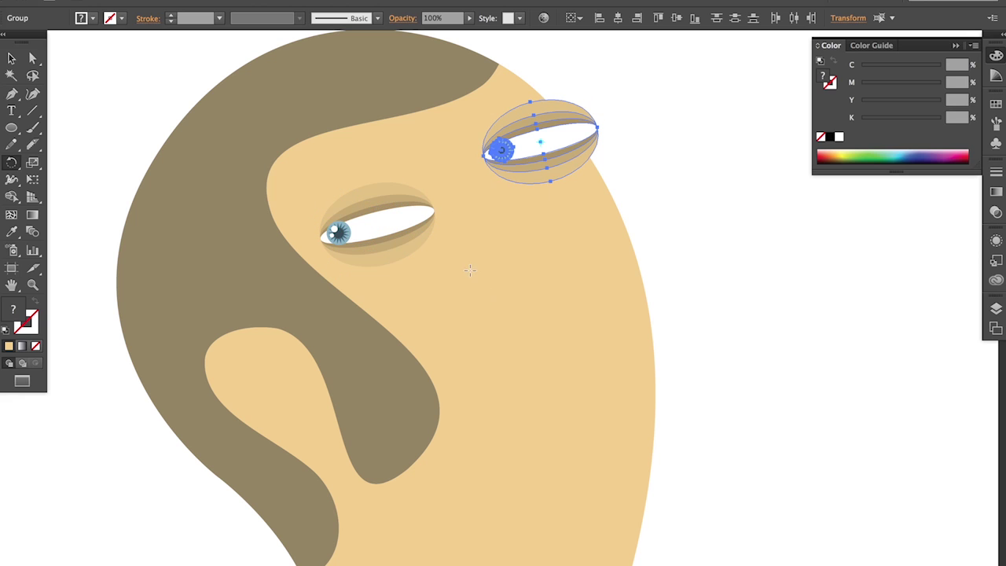
pyautogui.moveTo(476, 262); pyautogui.dragTo(510, 309)
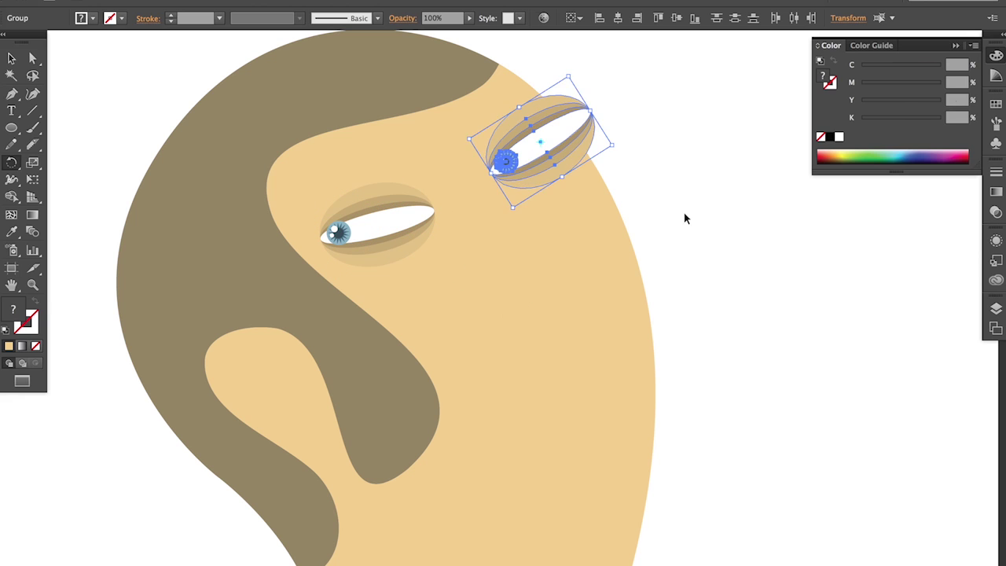
pyautogui.keyDown('super'); pyautogui.click(686, 216); pyautogui.keyUp('super')
# Draw a long, rounded nose shape freehand with the Pencil tool, starting between the two eyes
pyautogui.keyDown('alt'); pyautogui.keyDown('super'); pyautogui.click(561, 357); pyautogui.keyUp('super'); pyautogui.keyUp('alt')
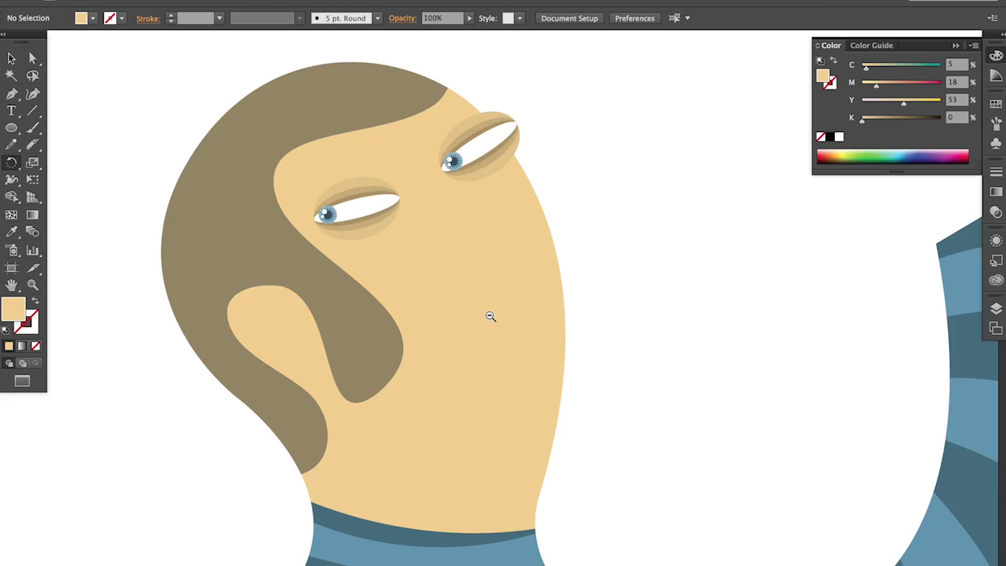
pyautogui.keyDown('alt'); pyautogui.keyDown('super'); pyautogui.click(490, 315); pyautogui.keyUp('super'); pyautogui.keyUp('alt')
pyautogui.moveTo(348, 166); pyautogui.dragTo(593, 323)
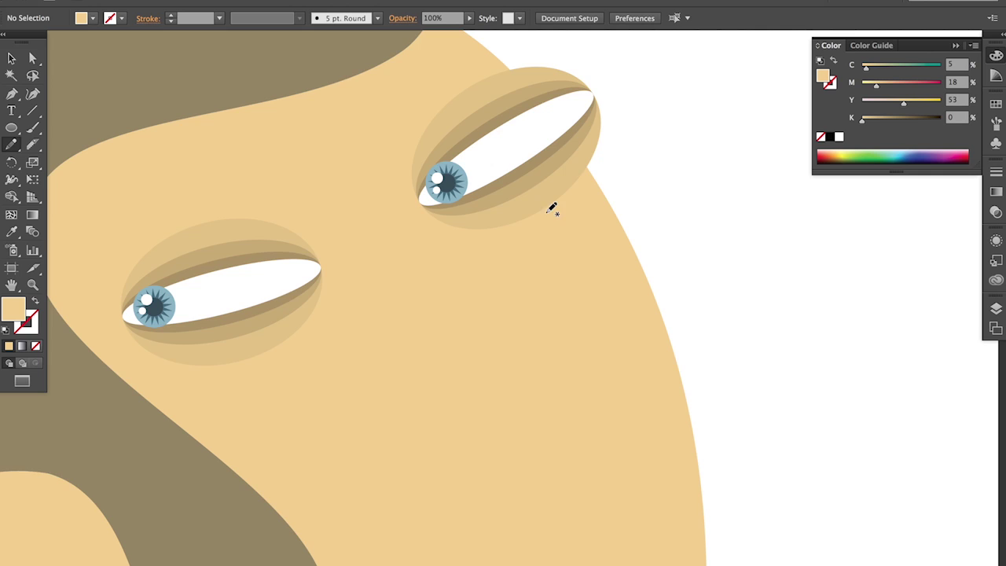
pyautogui.keyDown('ctrl'); pyautogui.keyDown('alt'); pyautogui.click(530, 260); pyautogui.keyUp('alt'); pyautogui.keyUp('ctrl')
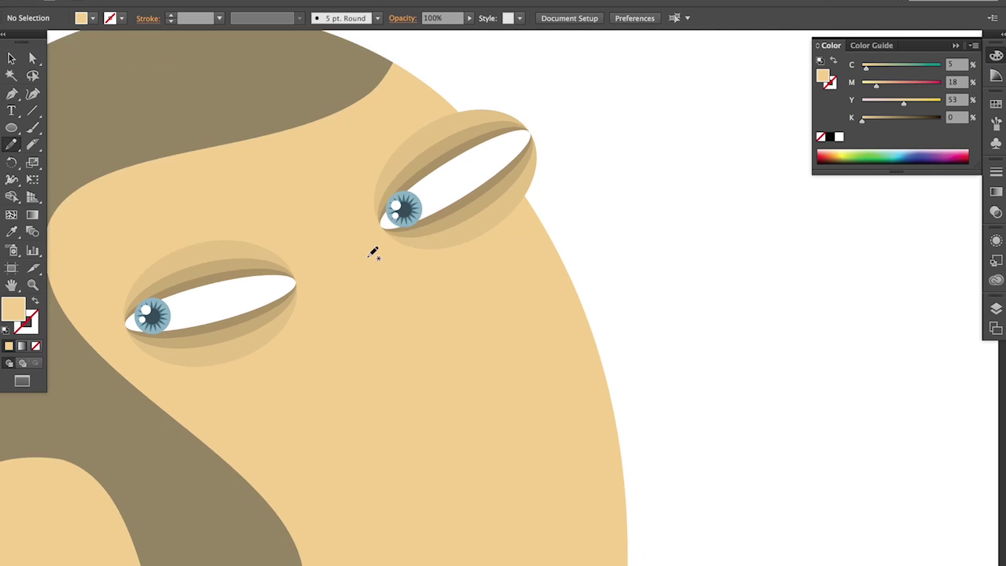
pyautogui.moveTo(523, 289); pyautogui.dragTo(540, 222)
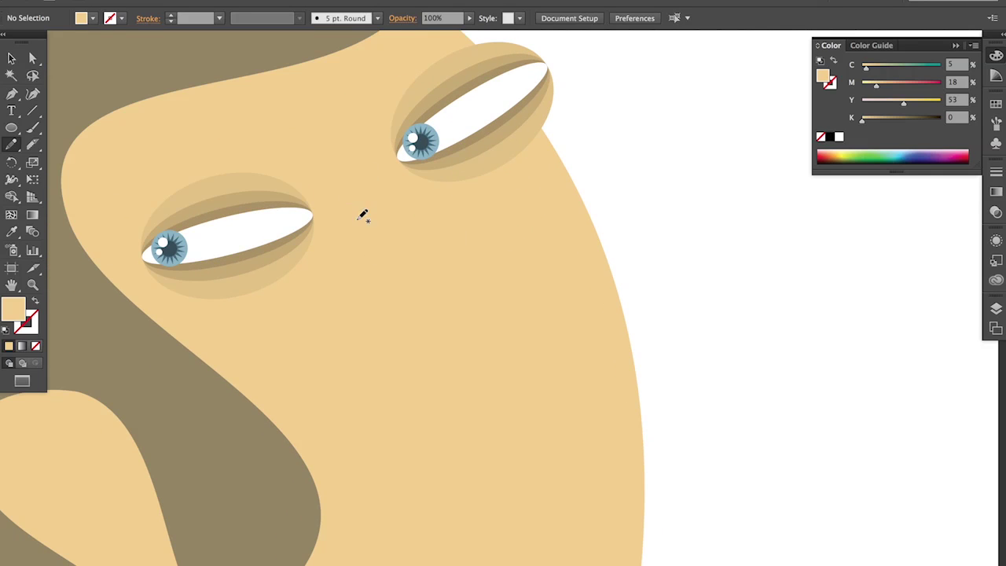
pyautogui.keyDown('ctrl'); pyautogui.keyDown('alt'); pyautogui.click(486, 297); pyautogui.keyUp('alt'); pyautogui.keyUp('ctrl')
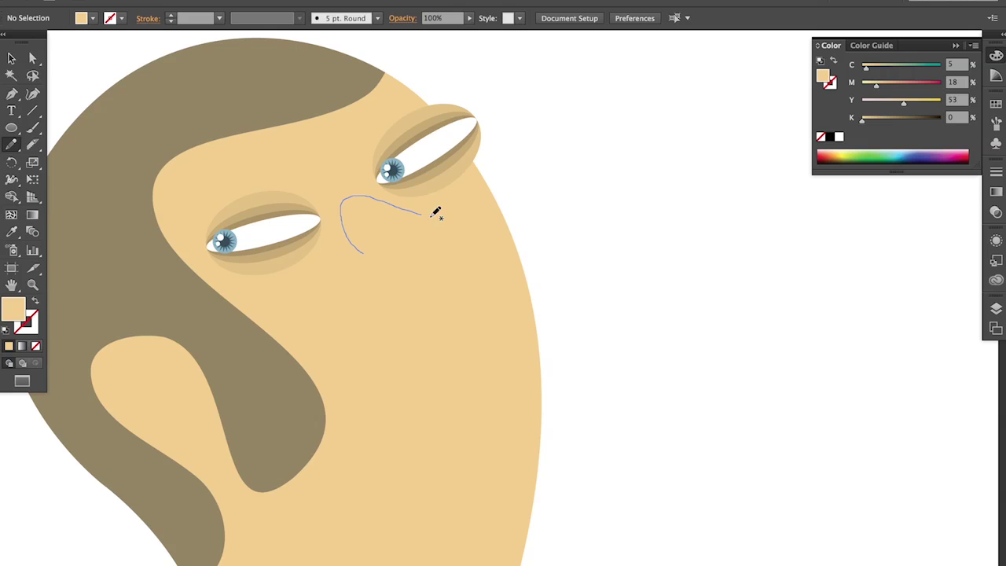
pyautogui.moveTo(432, 216)
pyautogui.mouseDown()
pyautogui.moveTo(558, 319)
pyautogui.moveTo(385, 275)
pyautogui.moveTo(362, 259)
pyautogui.mouseUp()
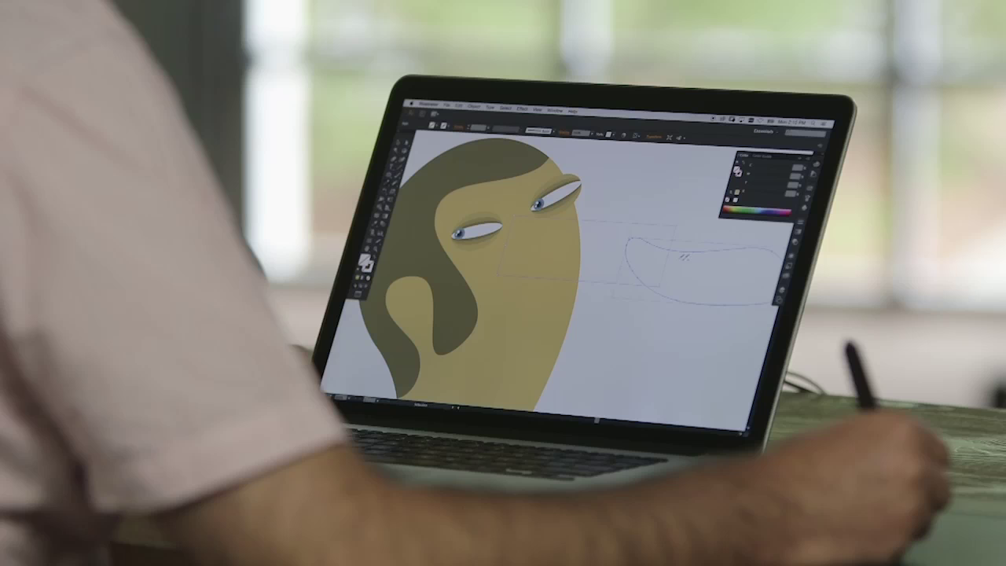
# Sample the face's skin tone for the nose shape and darken its fill to K 20
pyautogui.press('i')
pyautogui.click(557, 267)
pyautogui.moveTo(610, 275); pyautogui.dragTo(578, 261)
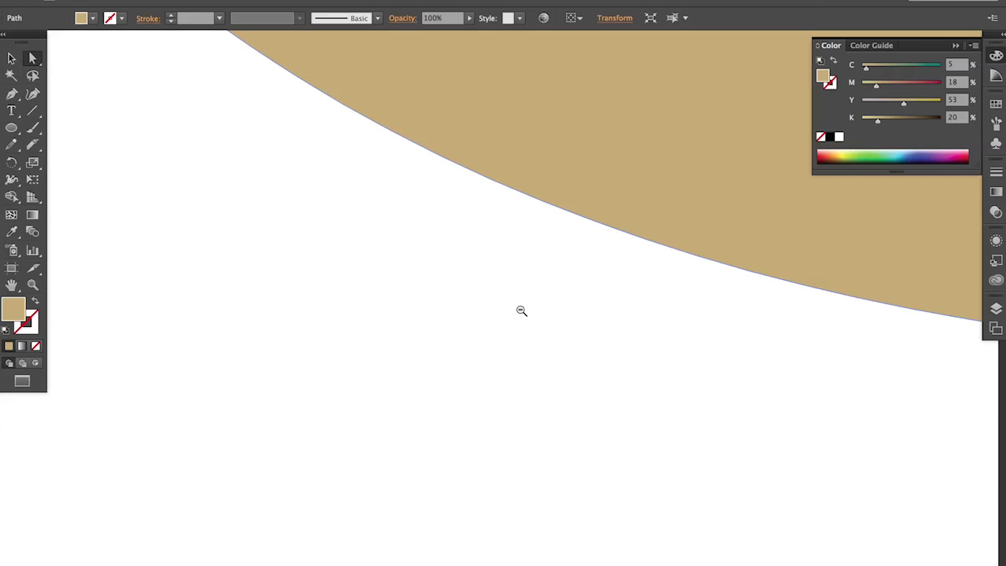
# Move the nose onto the face with its narrow end between the eyes and scale it down
pyautogui.keyDown('ctrl'); pyautogui.keyDown('alt'); pyautogui.click(524, 310); pyautogui.keyUp('alt'); pyautogui.keyUp('ctrl')
pyautogui.keyDown('ctrl'); pyautogui.keyDown('alt'); pyautogui.click(525, 312); pyautogui.keyUp('alt'); pyautogui.keyUp('ctrl')
pyautogui.keyDown('ctrl'); pyautogui.keyDown('alt'); pyautogui.click(523, 315); pyautogui.keyUp('alt'); pyautogui.keyUp('ctrl')
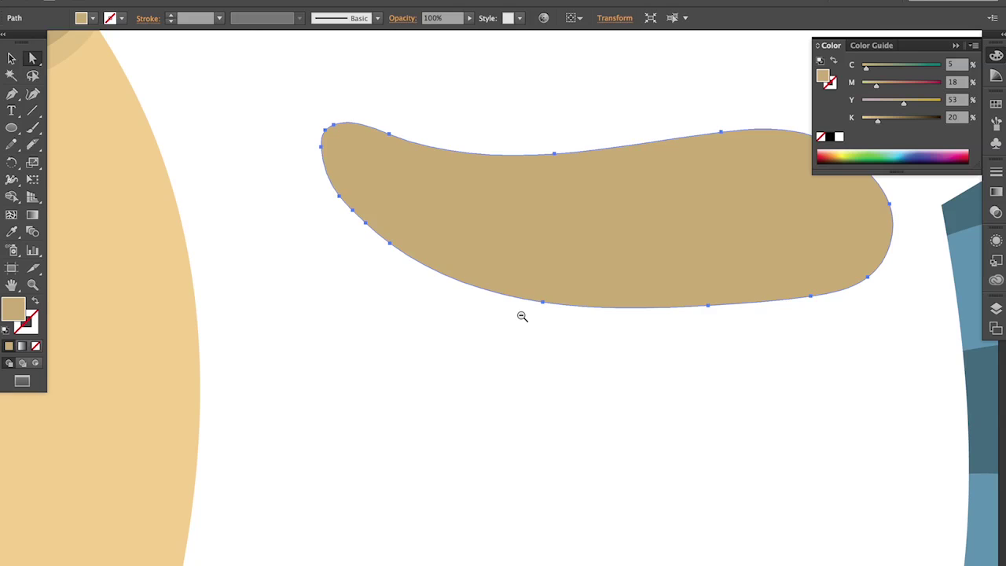
pyautogui.keyDown('ctrl'); pyautogui.keyDown('alt'); pyautogui.click(522, 316); pyautogui.keyUp('alt'); pyautogui.keyUp('ctrl')
pyautogui.keyDown('ctrl'); pyautogui.keyDown('alt'); pyautogui.click(510, 281); pyautogui.keyUp('alt'); pyautogui.keyUp('ctrl')
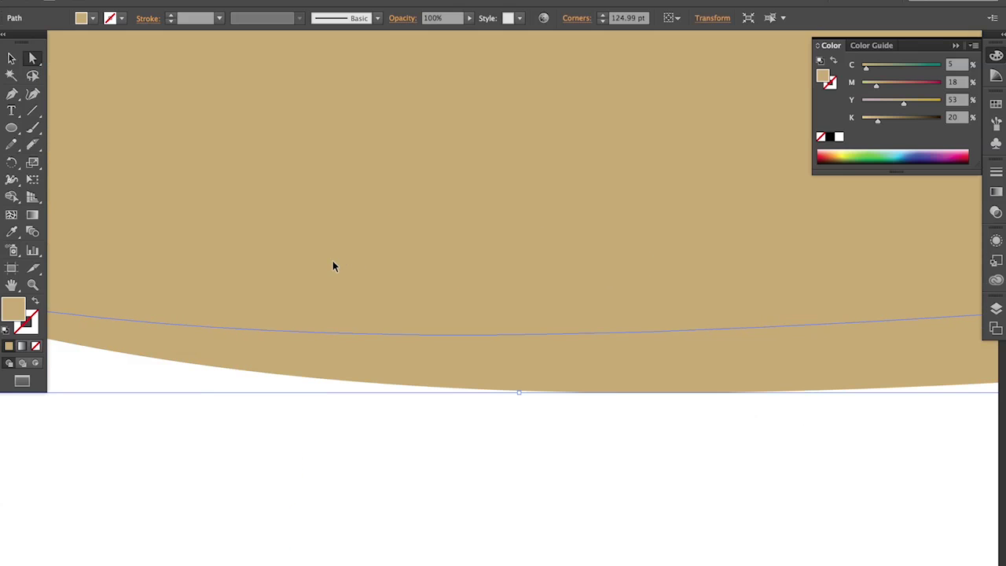
pyautogui.press('super+0')
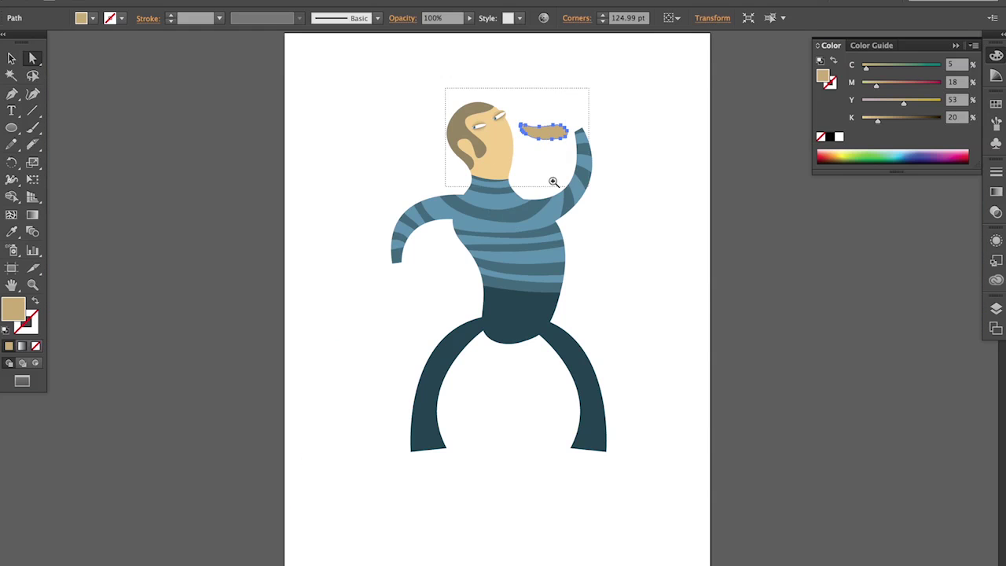
pyautogui.moveTo(553, 182); pyautogui.dragTo(588, 187)
pyautogui.moveTo(599, 276); pyautogui.dragTo(425, 265)
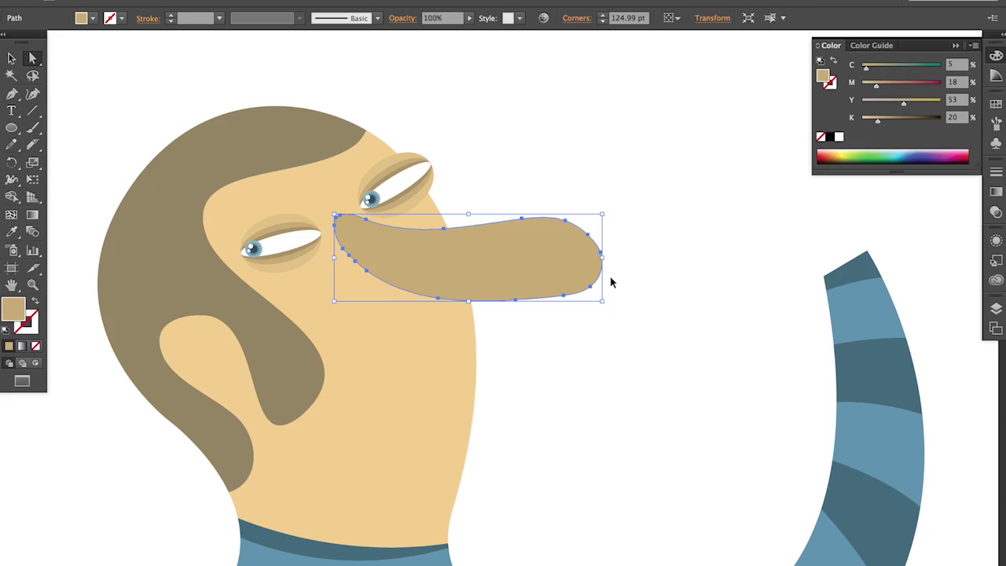
pyautogui.moveTo(602, 214); pyautogui.dragTo(521, 240)
pyautogui.moveTo(492, 273); pyautogui.dragTo(496, 246)
# Rotate the nose slightly downward around its narrow end between the eyes
pyautogui.press('r')
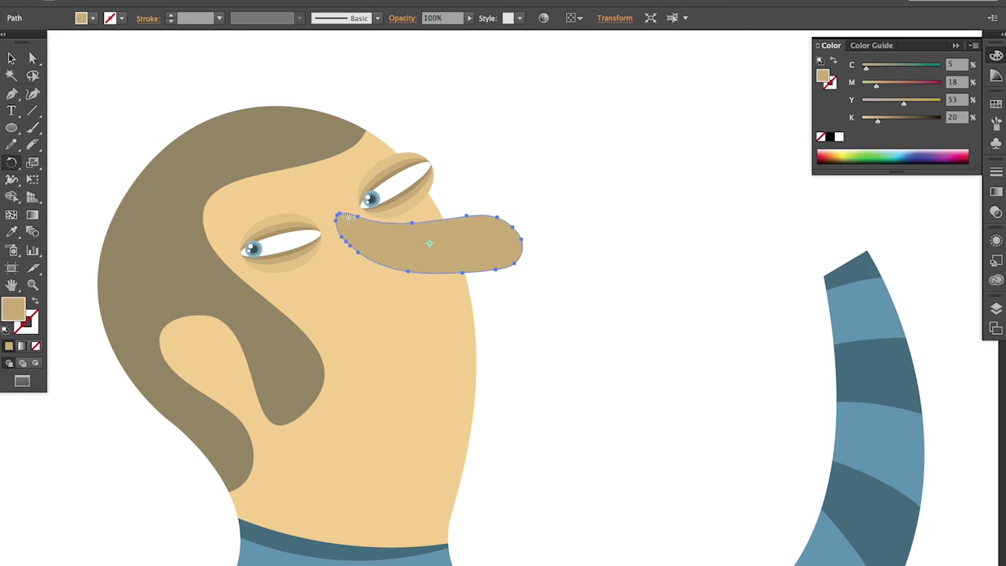
pyautogui.moveTo(601, 218); pyautogui.dragTo(613, 278)
pyautogui.hotkey('ctrl', 'shift', 'a')
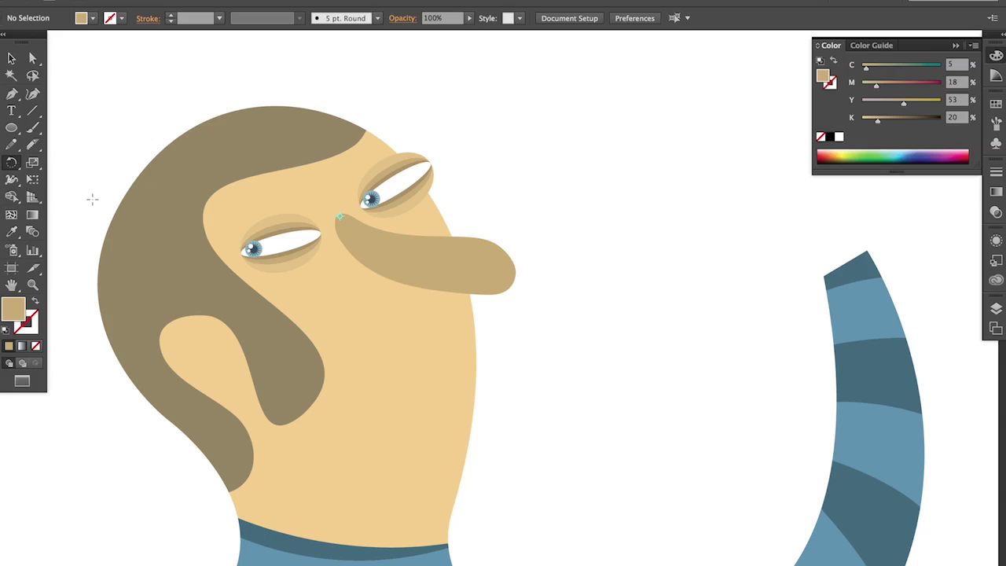
# Cut a large open mouth shape out of the face below the nose with the Knife tool
pyautogui.click(417, 341)
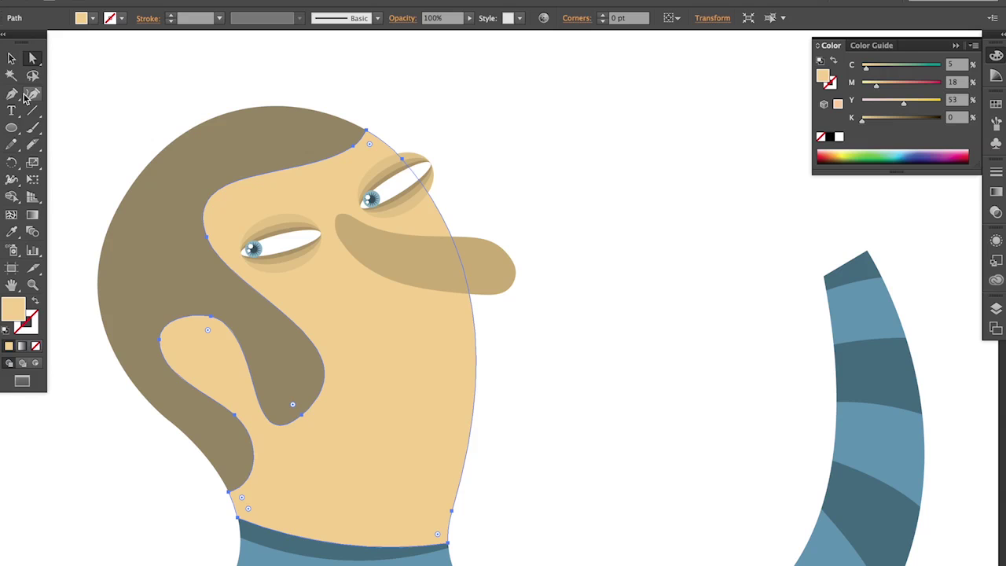
pyautogui.click(33, 150)
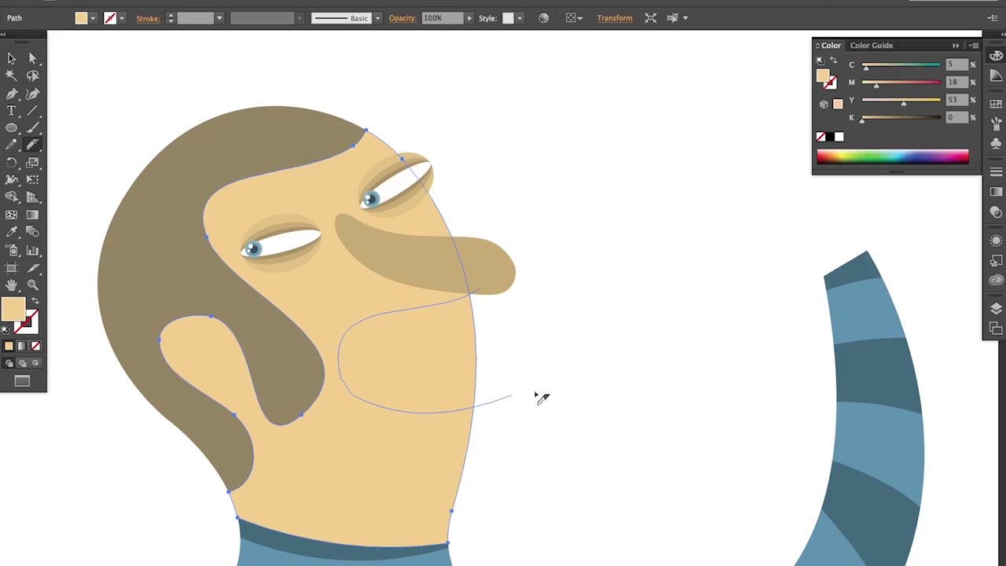
pyautogui.moveTo(542, 399); pyautogui.dragTo(560, 379)
pyautogui.click(35, 63)
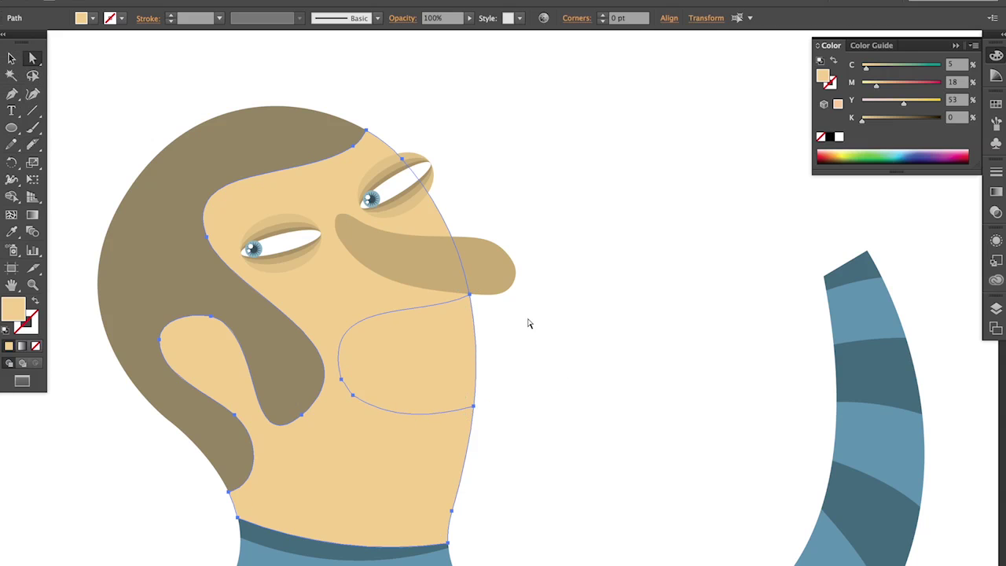
# Recolor the cut mouth piece to a reddish pink by raising its magenta to M 56
pyautogui.click(529, 323)
pyautogui.click(448, 346)
pyautogui.moveTo(877, 86); pyautogui.dragTo(906, 86)
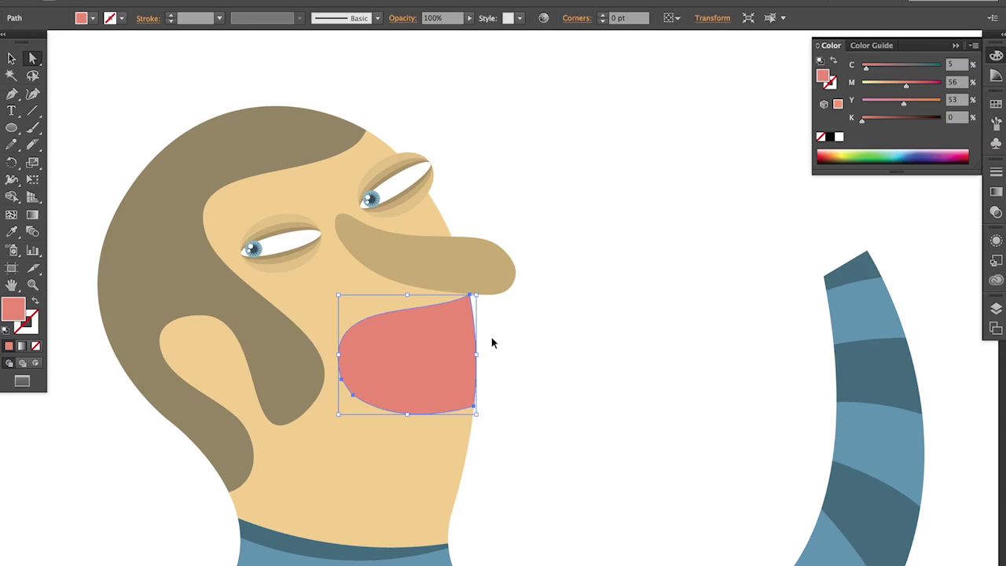
# Slice a row of rounded teeth along the mouth's lower edge with the Knife tool
pyautogui.click(12, 61)
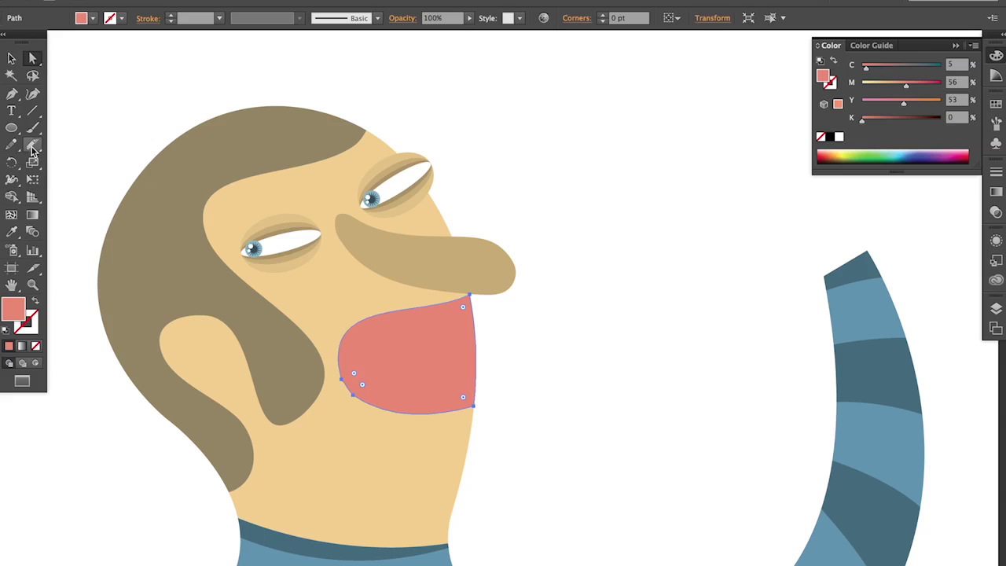
pyautogui.click(32, 147)
pyautogui.moveTo(422, 391); pyautogui.dragTo(464, 409)
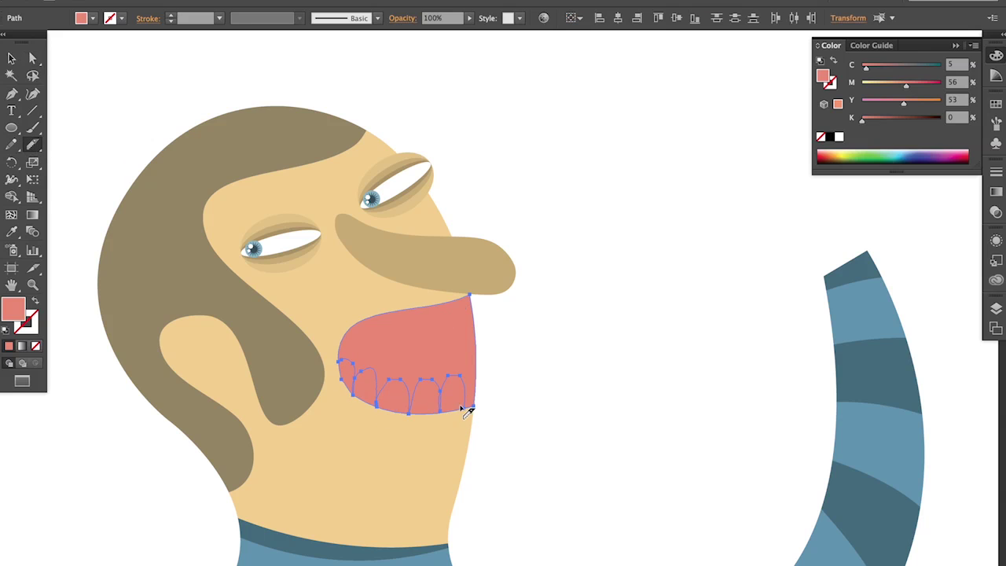
# Recolor the row of teeth off-white with C 2.51, M 0, Y 7 and K 7
pyautogui.moveTo(870, 154); pyautogui.dragTo(869, 114)
pyautogui.keyDown('super'); pyautogui.click(624, 316); pyautogui.keyUp('super')
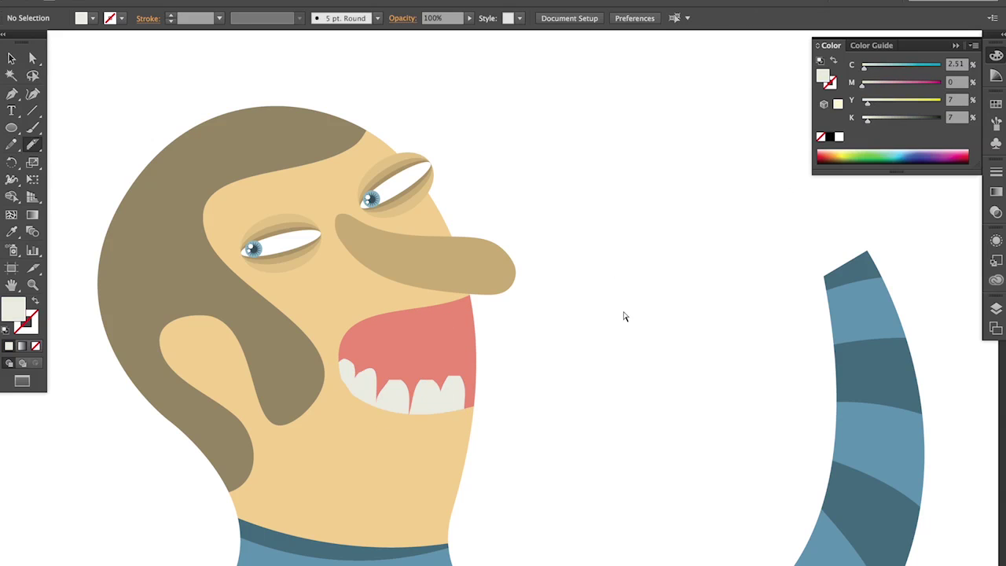
# Slice a tongue from the mouth with an arched Knife cut, and cut away the mouth's front edge in a concave curve
pyautogui.keyDown('super'); pyautogui.click(440, 344); pyautogui.keyUp('super')
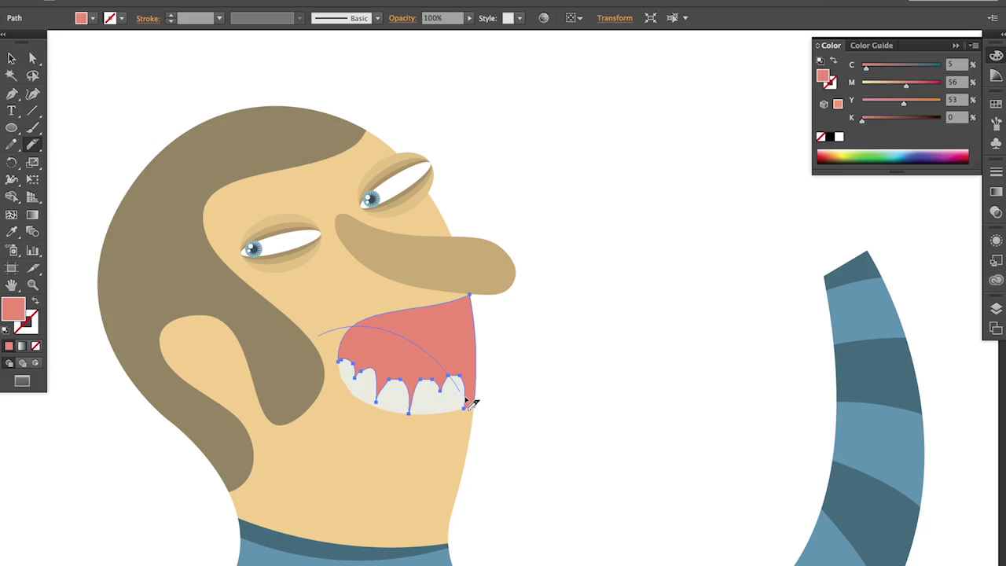
pyautogui.keyDown('ctrl'); pyautogui.click(398, 355); pyautogui.keyUp('ctrl')
pyautogui.moveTo(457, 378); pyautogui.dragTo(504, 406)
pyautogui.keyDown('super'); pyautogui.click(505, 389); pyautogui.keyUp('super')
pyautogui.keyDown('super'); pyautogui.click(468, 338); pyautogui.keyUp('super')
pyautogui.press('BackSpace')
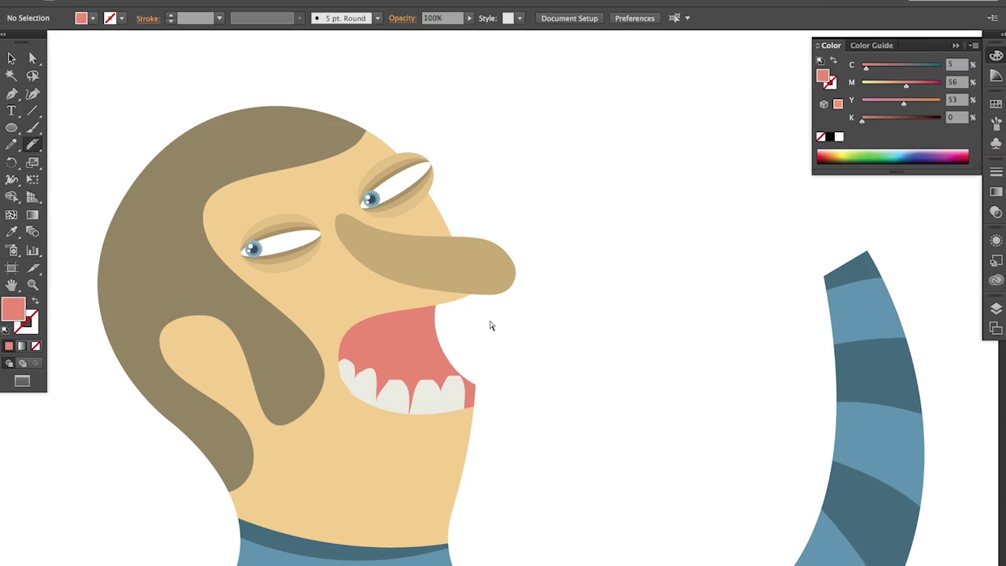
# Darken the mouth interior behind the tongue to K 37
pyautogui.keyDown('ctrl'); pyautogui.click(418, 327); pyautogui.keyUp('ctrl')
pyautogui.moveTo(878, 120); pyautogui.dragTo(891, 123)
pyautogui.press('super+shift+a')
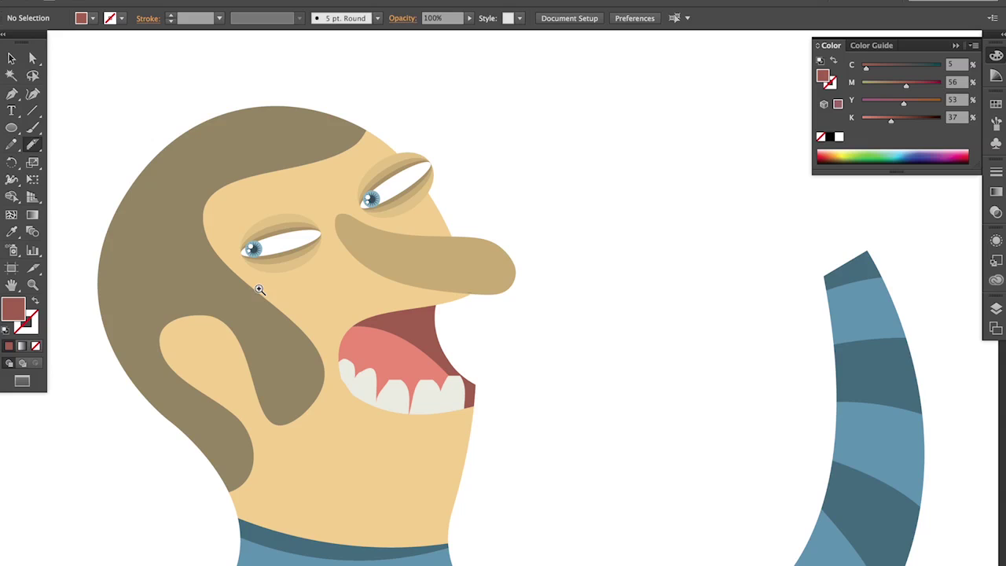
# Scatter small dark round spots of varying sizes over the tongue with the Ellipse tool
pyautogui.moveTo(261, 291); pyautogui.dragTo(574, 442)
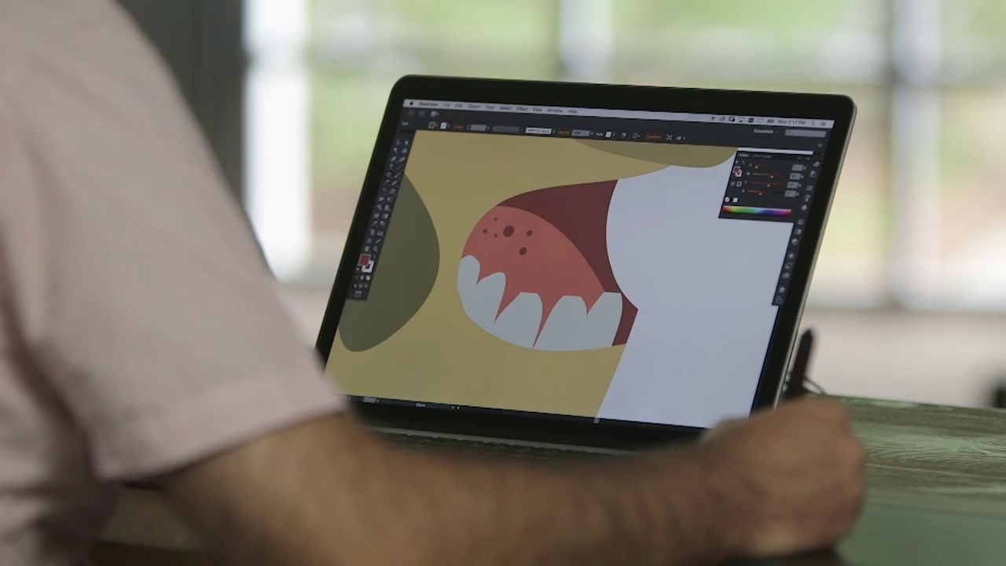
pyautogui.moveTo(482, 249)
pyautogui.mouseDown()
pyautogui.moveTo(506, 262)
pyautogui.moveTo(514, 245)
pyautogui.mouseUp()
pyautogui.moveTo(518, 215); pyautogui.dragTo(555, 245)
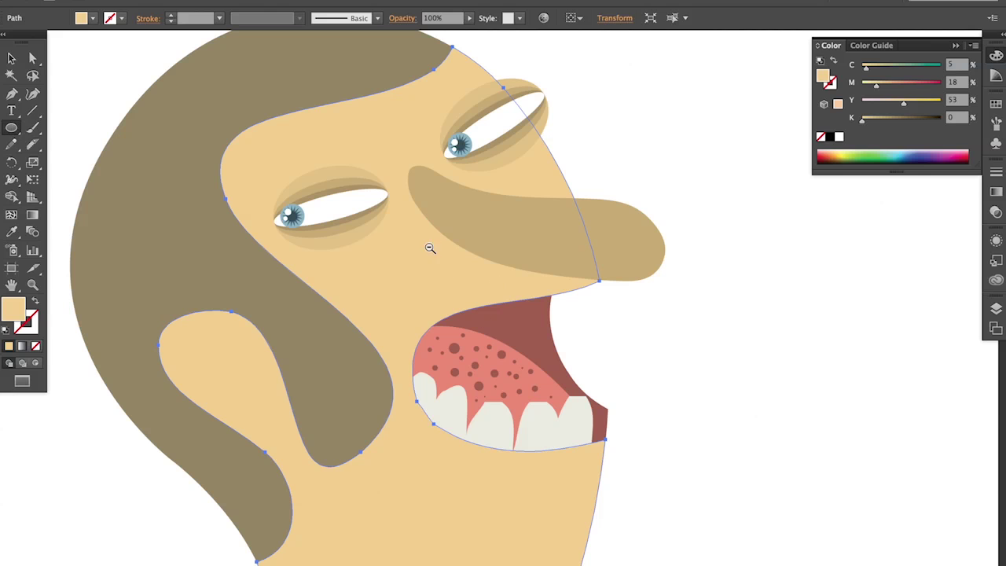
# Draw an upright ellipse on top of the head, overlapping the front of the hair
pyautogui.keyDown('alt'); pyautogui.keyDown('super'); pyautogui.click(430, 248); pyautogui.keyUp('super'); pyautogui.keyUp('alt')
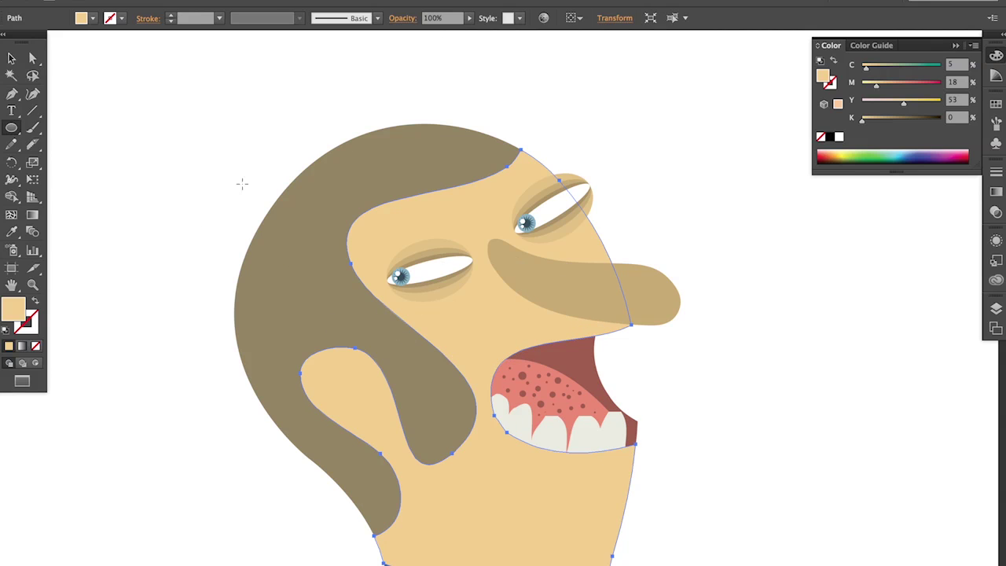
pyautogui.keyDown('super'); pyautogui.click(752, 303); pyautogui.keyUp('super')
pyautogui.press('l')
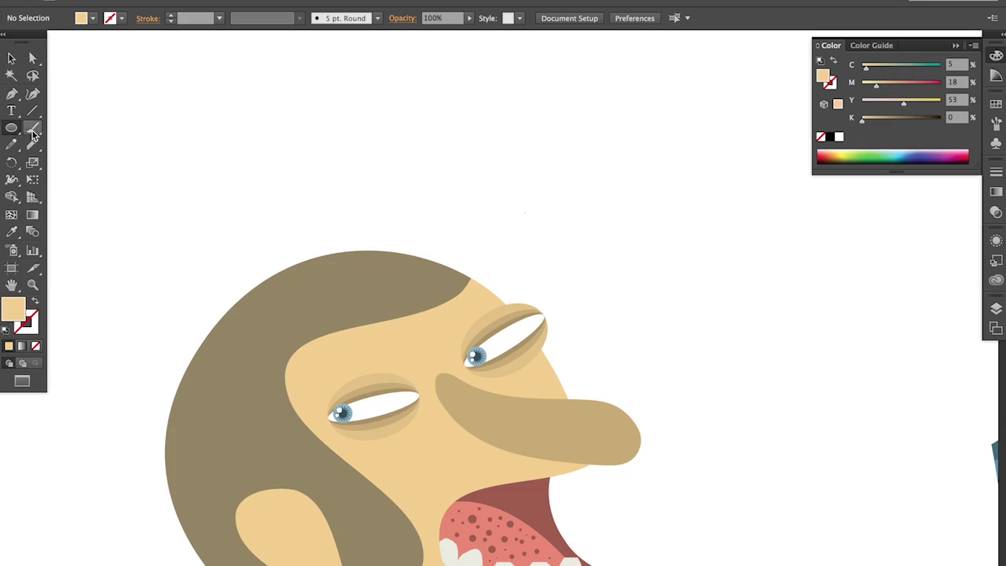
pyautogui.moveTo(357, 154); pyautogui.dragTo(484, 307)
pyautogui.press('super+shift+a')
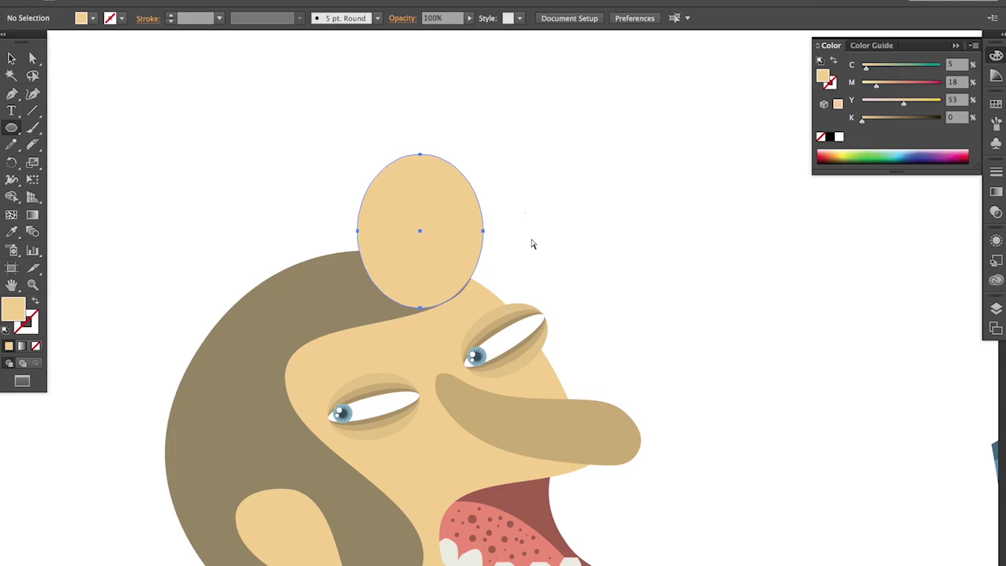
# Fill the ellipse with the hair's brown, C 20, M 24, Y 53, K 34, as a quiff
pyautogui.moveTo(281, 157); pyautogui.dragTo(553, 350)
pyautogui.keyDown('super'); pyautogui.click(438, 268); pyautogui.keyUp('super')
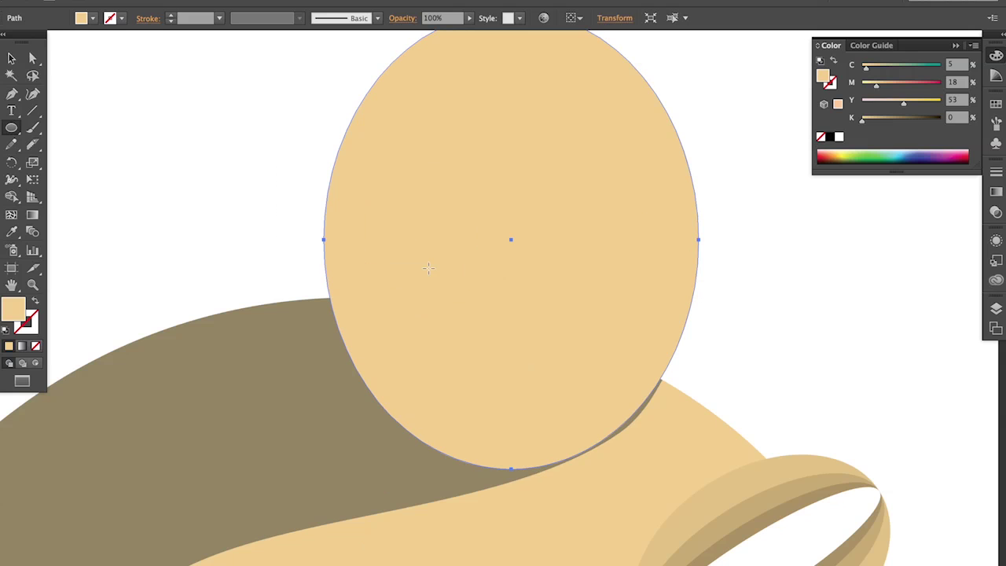
pyautogui.click(328, 354)
pyautogui.press('super+minus')
pyautogui.press('super+minus')
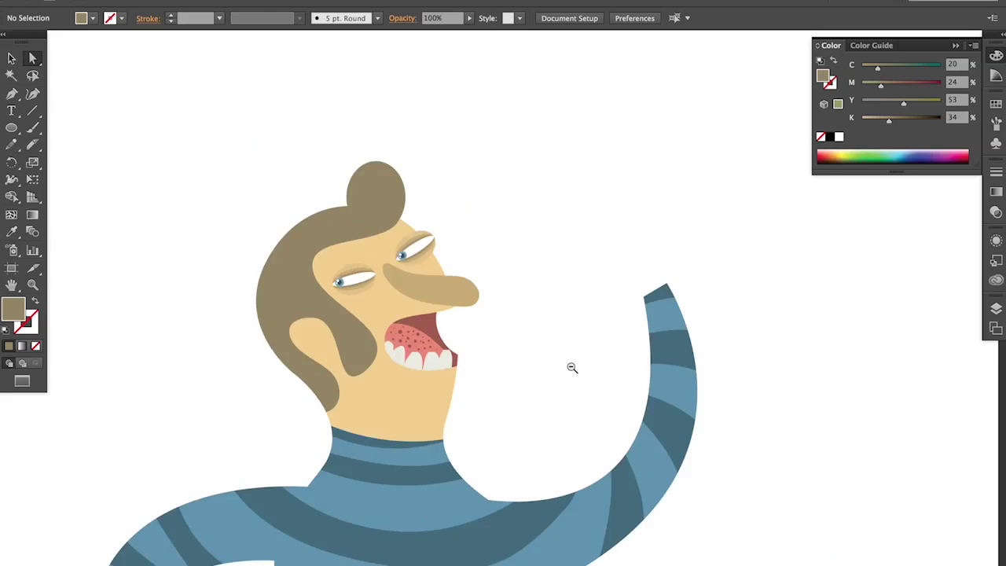
# Draw a closed shoe outline with the Pencil tool below the end of the character's trouser leg
pyautogui.keyDown('alt'); pyautogui.keyDown('super'); pyautogui.click(577, 367); pyautogui.keyUp('super'); pyautogui.keyUp('alt')
pyautogui.keyDown('alt'); pyautogui.keyDown('super'); pyautogui.click(580, 369); pyautogui.keyUp('super'); pyautogui.keyUp('alt')
pyautogui.press('super+0')
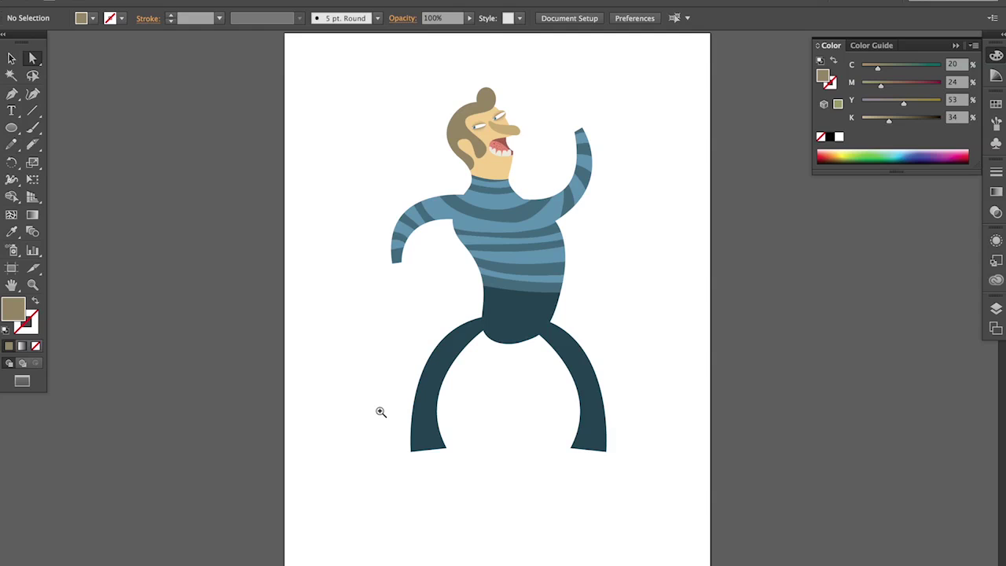
pyautogui.moveTo(355, 395); pyautogui.dragTo(552, 514)
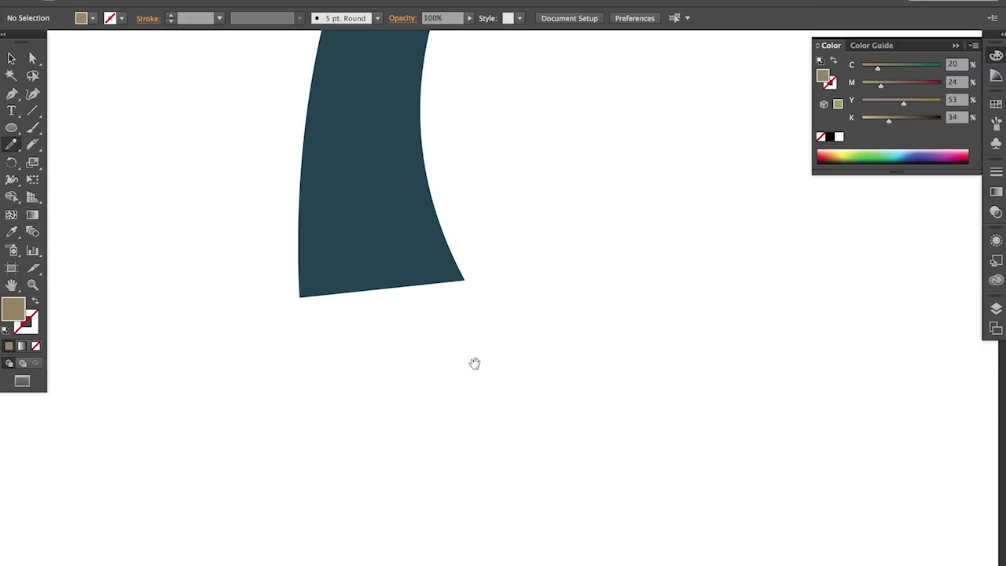
pyautogui.moveTo(474, 363); pyautogui.dragTo(636, 176)
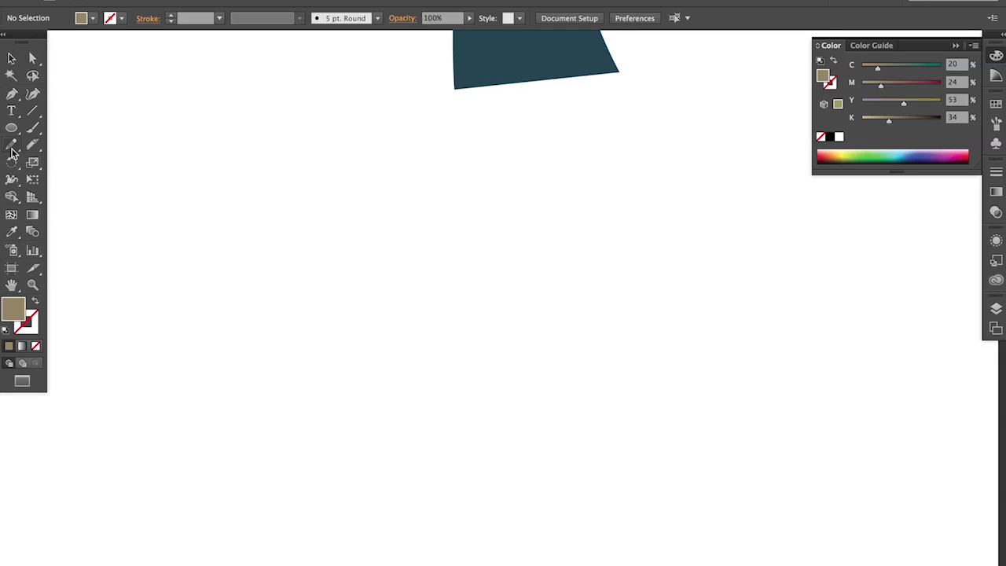
pyautogui.click(11, 148)
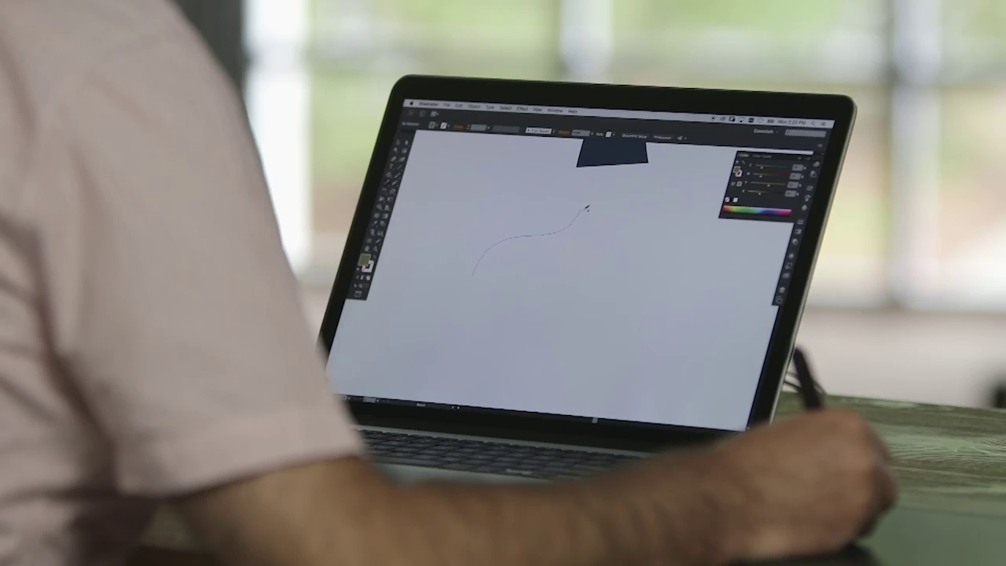
pyautogui.moveTo(505, 172)
pyautogui.mouseDown()
pyautogui.moveTo(531, 167)
pyautogui.moveTo(547, 213)
pyautogui.moveTo(544, 301)
pyautogui.mouseUp()
pyautogui.moveTo(609, 263)
pyautogui.mouseDown()
pyautogui.moveTo(479, 288)
pyautogui.moveTo(471, 279)
pyautogui.moveTo(499, 279)
pyautogui.moveTo(507, 303)
pyautogui.mouseUp()
pyautogui.press('z')
pyautogui.keyDown('alt'); pyautogui.click(577, 254); pyautogui.keyUp('alt')
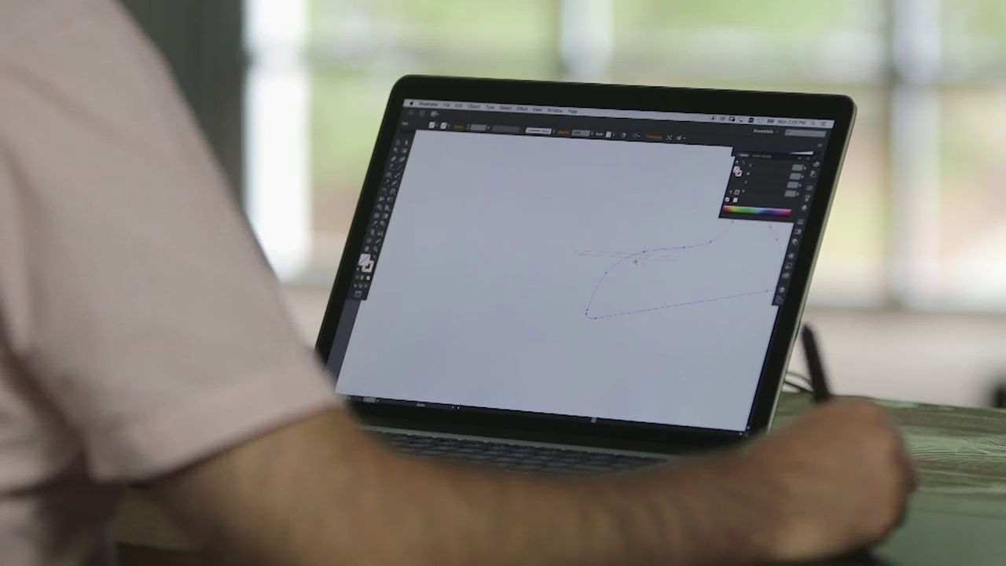
pyautogui.moveTo(635, 259); pyautogui.dragTo(590, 270)
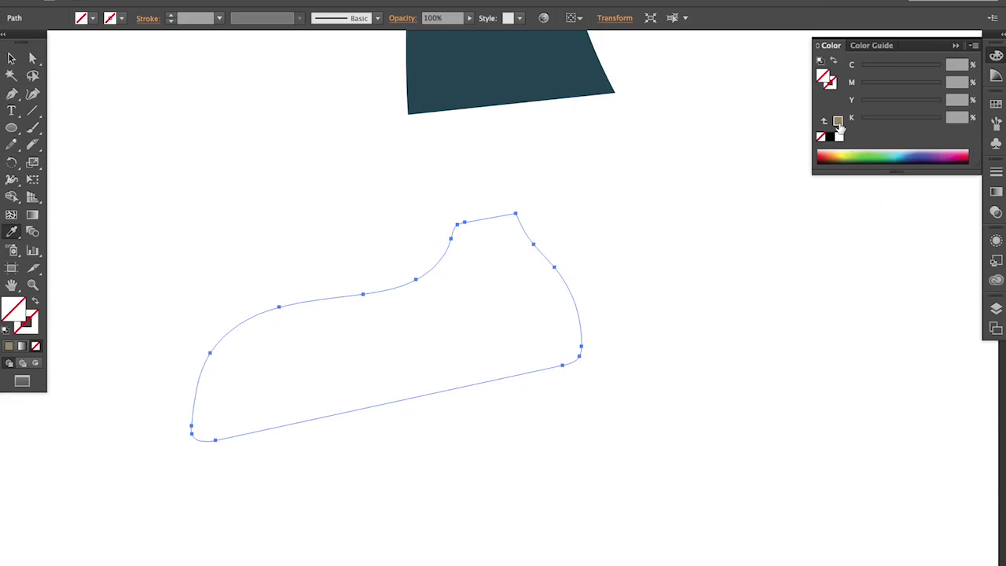
# Fill the shoe with the hair's brown and rotate it until its base is nearly horizontal
pyautogui.click(739, 180)
pyautogui.click(11, 60)
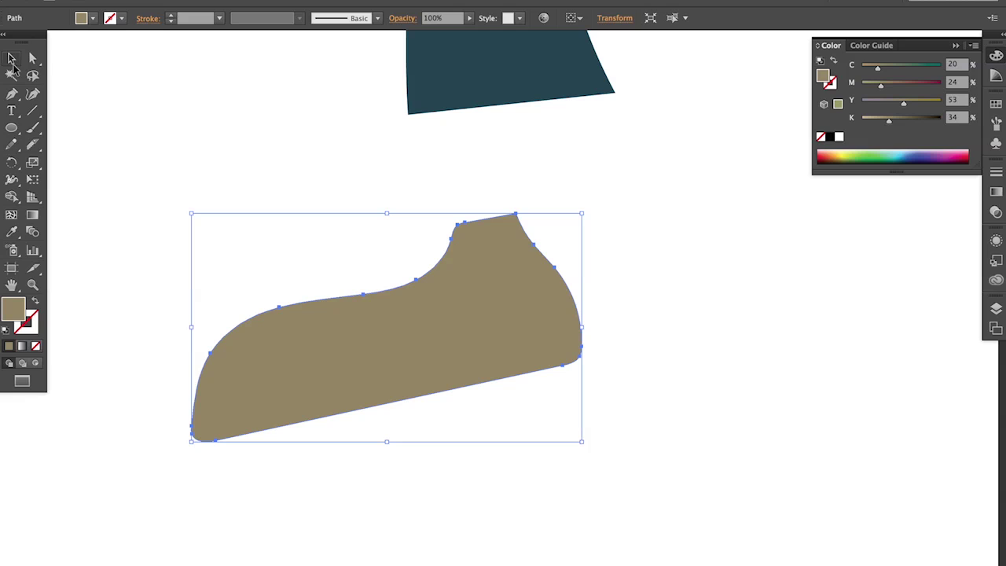
pyautogui.moveTo(192, 445); pyautogui.dragTo(307, 360)
pyautogui.press('r')
pyautogui.moveTo(317, 427); pyautogui.dragTo(297, 385)
pyautogui.press('super+equal')
pyautogui.press('super+equal')
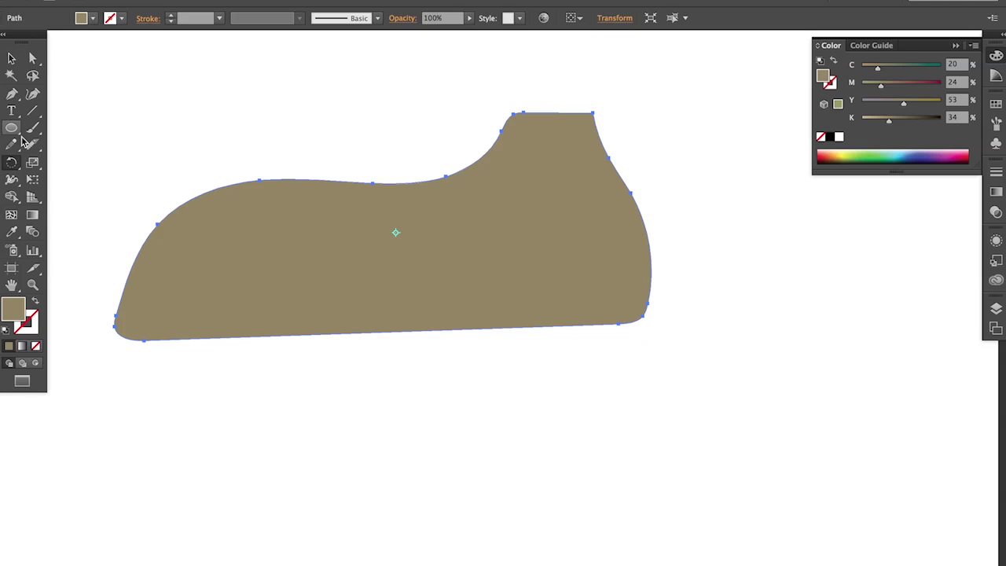
# Slice a sole off the shoe with a long, nearly straight Knife cut along its lower part
pyautogui.click(35, 149)
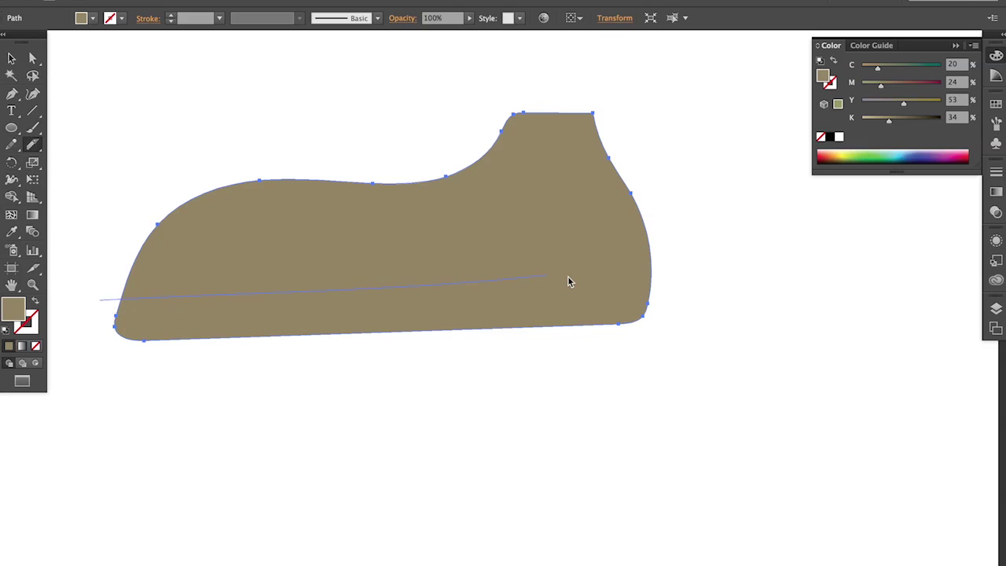
pyautogui.moveTo(568, 277); pyautogui.dragTo(674, 272)
pyautogui.keyDown('super'); pyautogui.click(674, 273); pyautogui.keyUp('super')
# Cut a rounded notch out of the sole in front of the heel and delete the cut piece
pyautogui.keyDown('super'); pyautogui.click(531, 316); pyautogui.keyUp('super')
pyautogui.moveTo(576, 331); pyautogui.dragTo(578, 337)
pyautogui.keyDown('super'); pyautogui.click(579, 338); pyautogui.keyUp('super')
pyautogui.keyDown('super'); pyautogui.click(564, 320); pyautogui.keyUp('super')
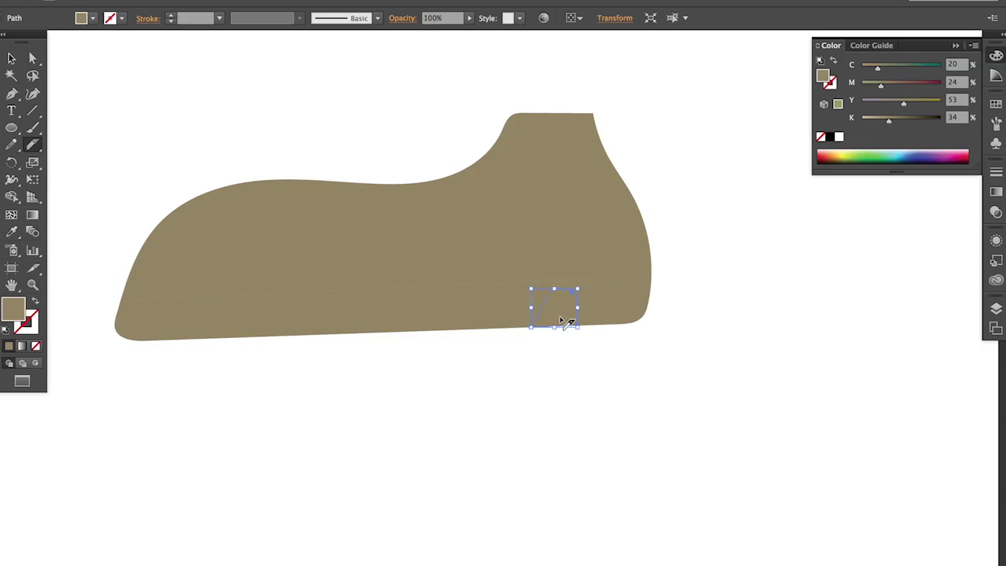
pyautogui.press('Delete')
# Darken the shoe's sole to K 51 and select the upper part of the shoe
pyautogui.keyDown('super'); pyautogui.click(525, 323); pyautogui.keyUp('super')
pyautogui.moveTo(892, 121); pyautogui.dragTo(904, 121)
pyautogui.click(904, 121)
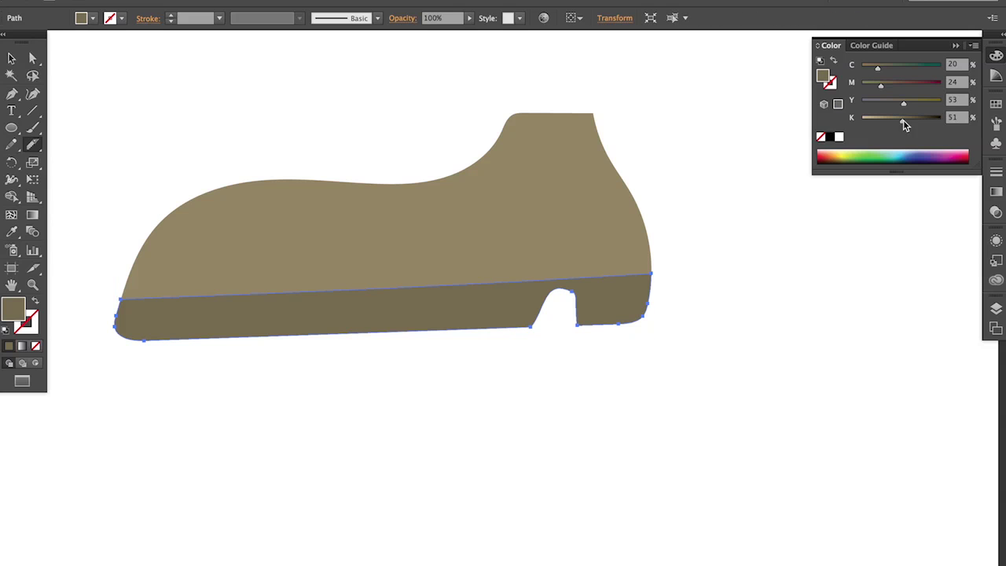
pyautogui.keyDown('super'); pyautogui.click(725, 275); pyautogui.keyUp('super')
pyautogui.keyDown('super'); pyautogui.click(332, 211); pyautogui.keyUp('super')
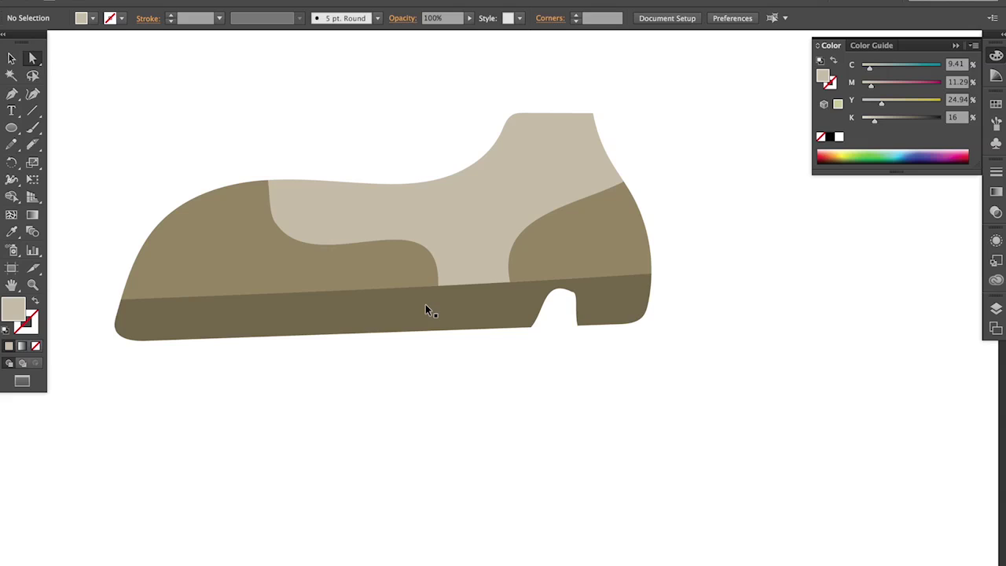
pyautogui.keyDown('alt'); pyautogui.keyDown('super'); pyautogui.click(362, 346); pyautogui.keyUp('super'); pyautogui.keyUp('alt')
pyautogui.keyDown('alt'); pyautogui.keyDown('super'); pyautogui.click(362, 346); pyautogui.keyUp('super'); pyautogui.keyUp('alt')
pyautogui.moveTo(359, 240); pyautogui.dragTo(621, 357)
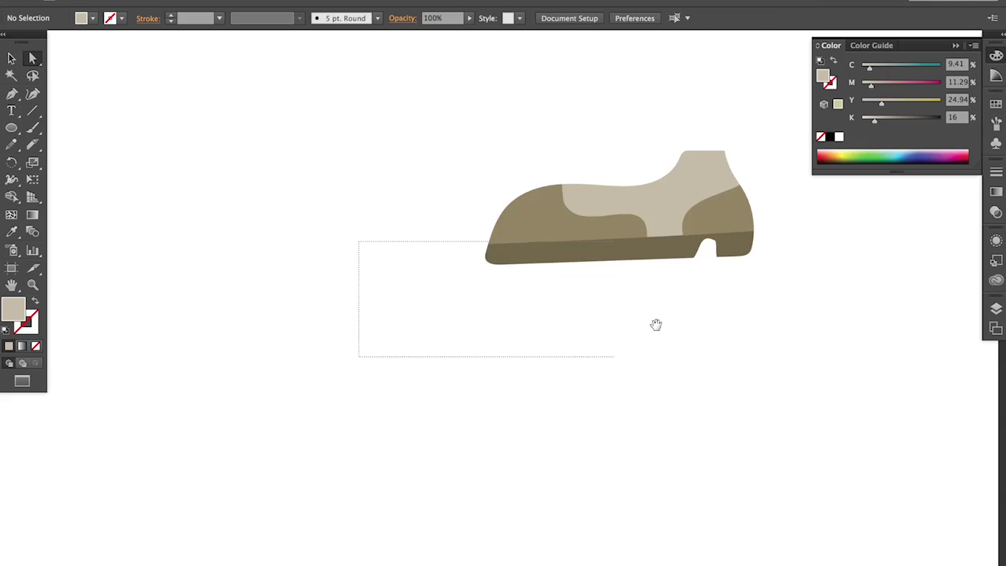
pyautogui.moveTo(656, 326); pyautogui.dragTo(480, 422)
pyautogui.keyDown('alt'); pyautogui.keyDown('super'); pyautogui.click(511, 345); pyautogui.keyUp('super'); pyautogui.keyUp('alt')
pyautogui.keyDown('alt'); pyautogui.keyDown('super'); pyautogui.click(565, 338); pyautogui.keyUp('super'); pyautogui.keyUp('alt')
pyautogui.moveTo(668, 303); pyautogui.dragTo(475, 399)
pyautogui.keyDown('alt'); pyautogui.keyDown('super'); pyautogui.click(464, 380); pyautogui.keyUp('super'); pyautogui.keyUp('alt')
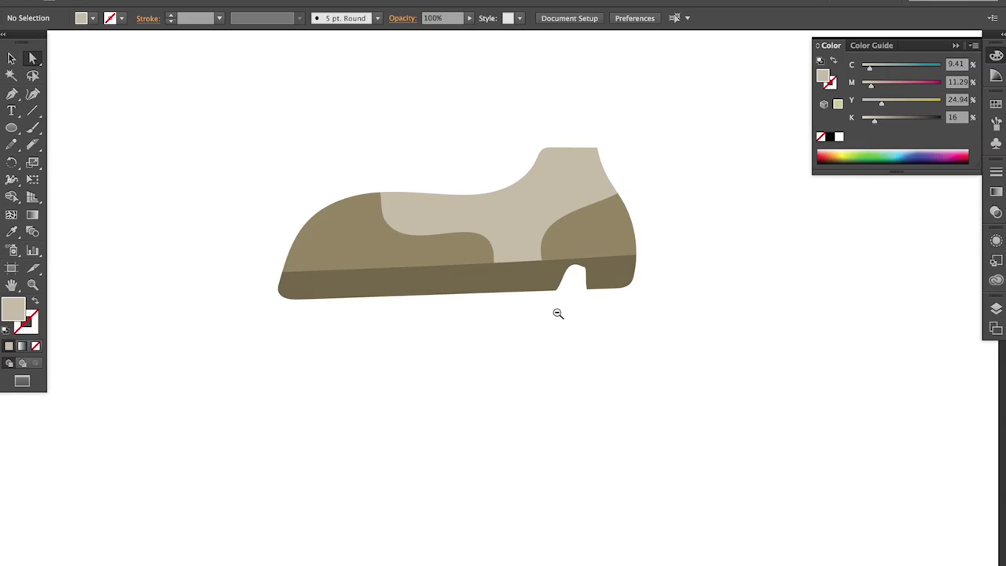
pyautogui.keyDown('alt'); pyautogui.keyDown('super'); pyautogui.click(558, 313); pyautogui.keyUp('super'); pyautogui.keyUp('alt')
# Slice a curved lace strip along the upper edge of the shoe's light section with the Knife tool
pyautogui.moveTo(375, 129); pyautogui.dragTo(618, 313)
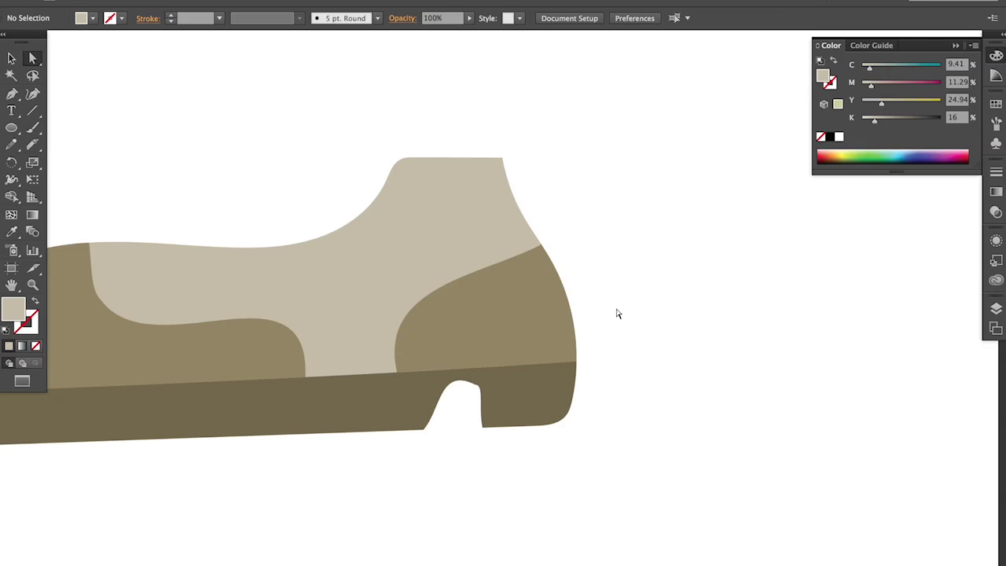
pyautogui.click(376, 276)
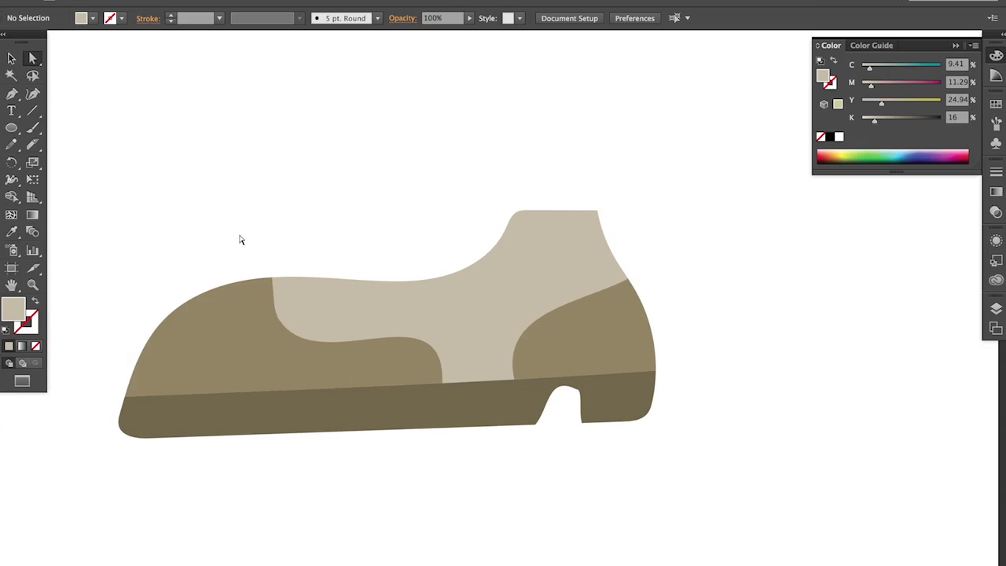
pyautogui.click(443, 301)
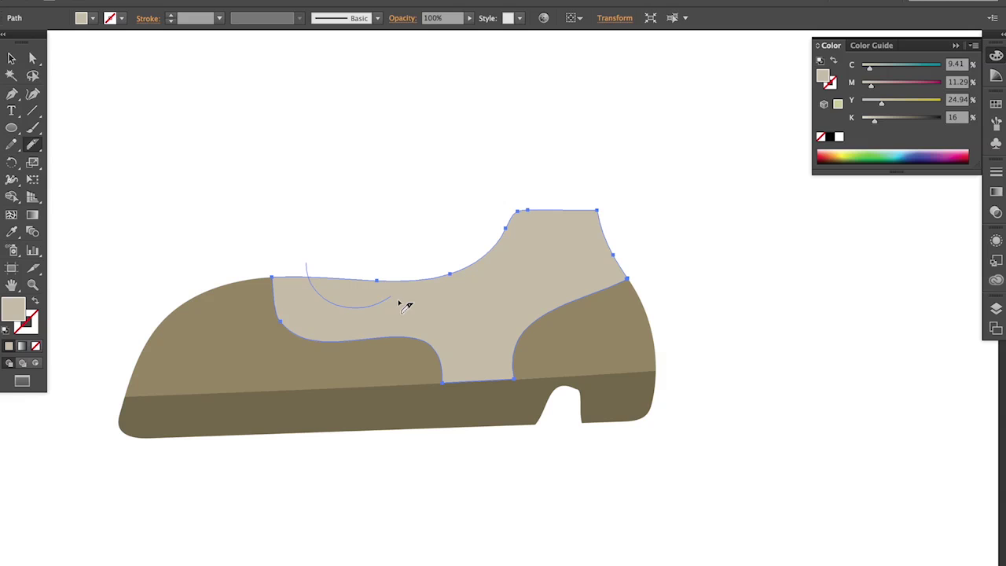
pyautogui.moveTo(399, 303); pyautogui.dragTo(500, 221)
pyautogui.moveTo(268, 220); pyautogui.dragTo(643, 379)
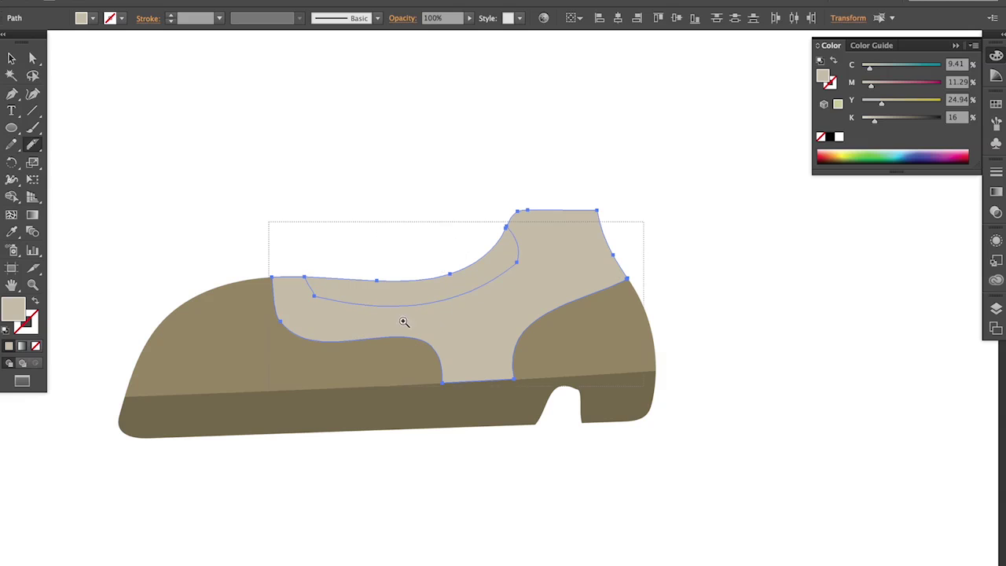
# Darken the curved lace strip on the shoe to K 39
pyautogui.keyDown('super'); pyautogui.click(348, 147); pyautogui.keyUp('super')
pyautogui.keyDown('super'); pyautogui.click(503, 242); pyautogui.keyUp('super')
pyautogui.press('i')
pyautogui.moveTo(874, 121); pyautogui.dragTo(901, 120)
# Draw a small circle at the toe end of the lace strip as an eyelet and darken it to K 51
pyautogui.click(12, 129)
pyautogui.press('super+shift+a')
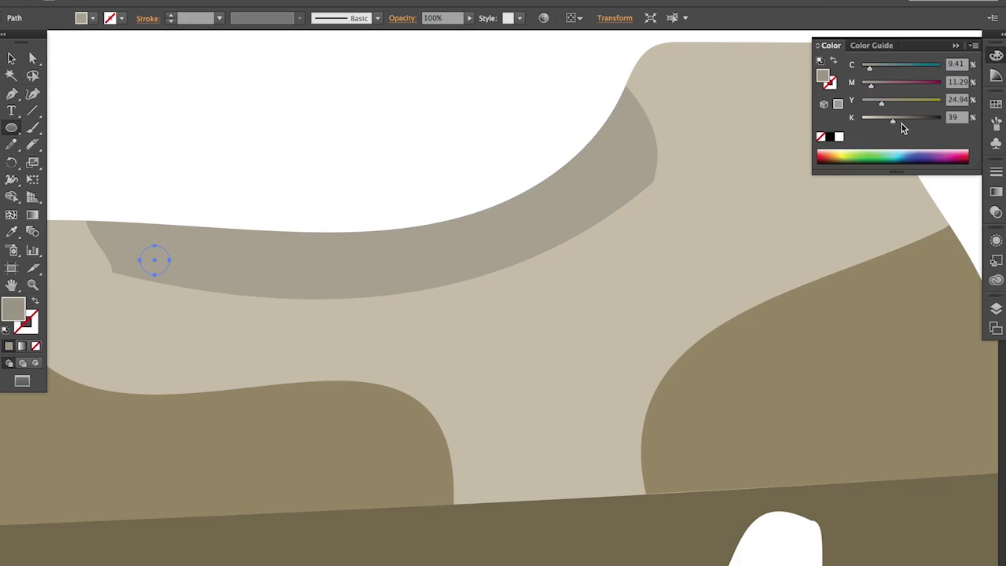
pyautogui.moveTo(167, 264); pyautogui.dragTo(156, 252)
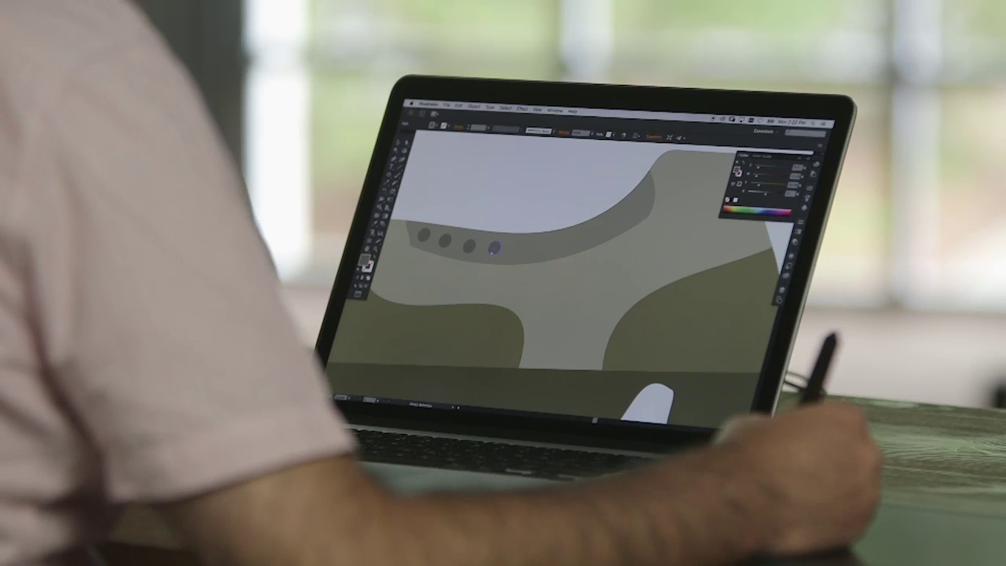
# Duplicate the eyelet circle repeatedly along the curve of the lace strip up to the ankle
pyautogui.moveTo(493, 249); pyautogui.dragTo(520, 250)
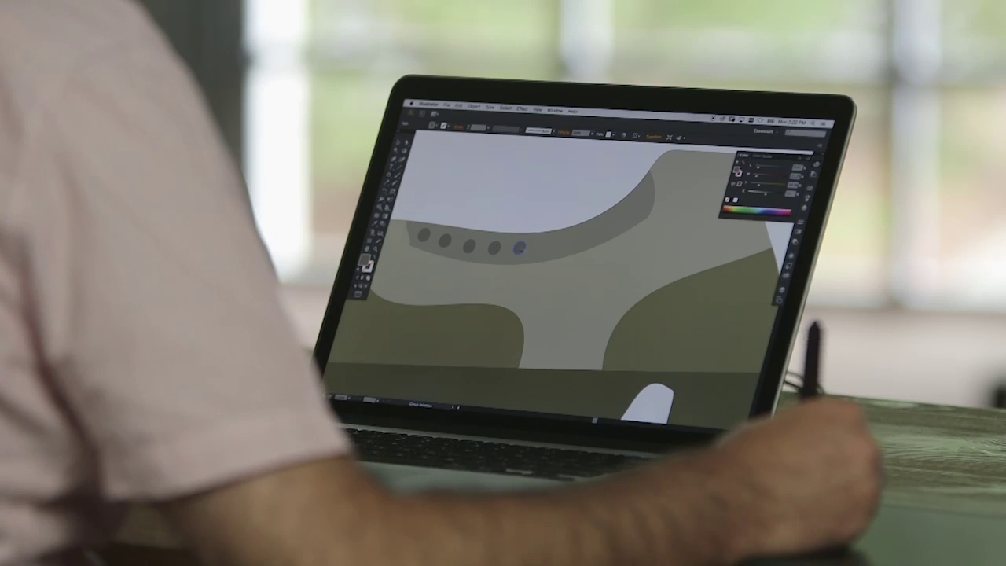
pyautogui.press('super+d')
pyautogui.press('super+shift+a')
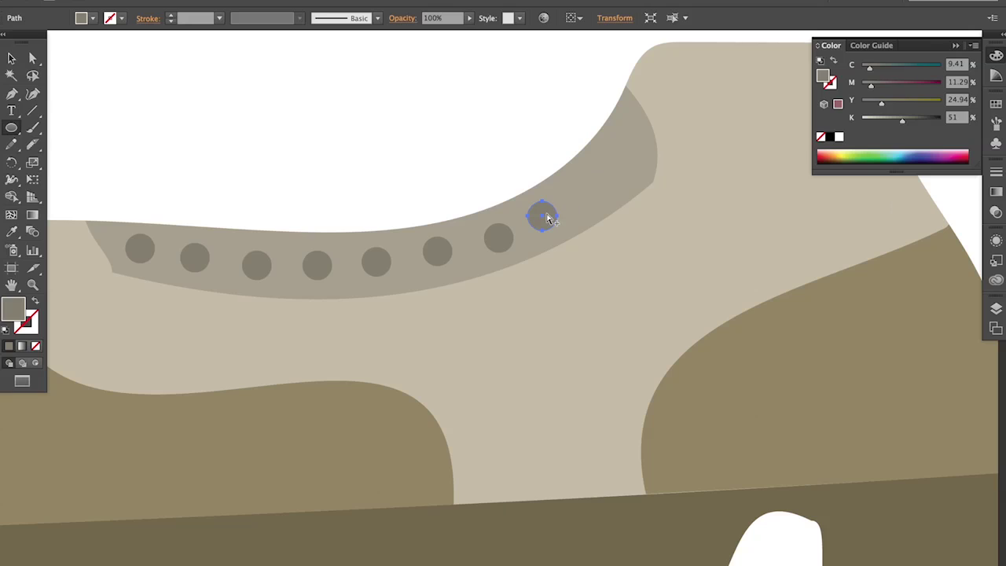
pyautogui.press('super+d')
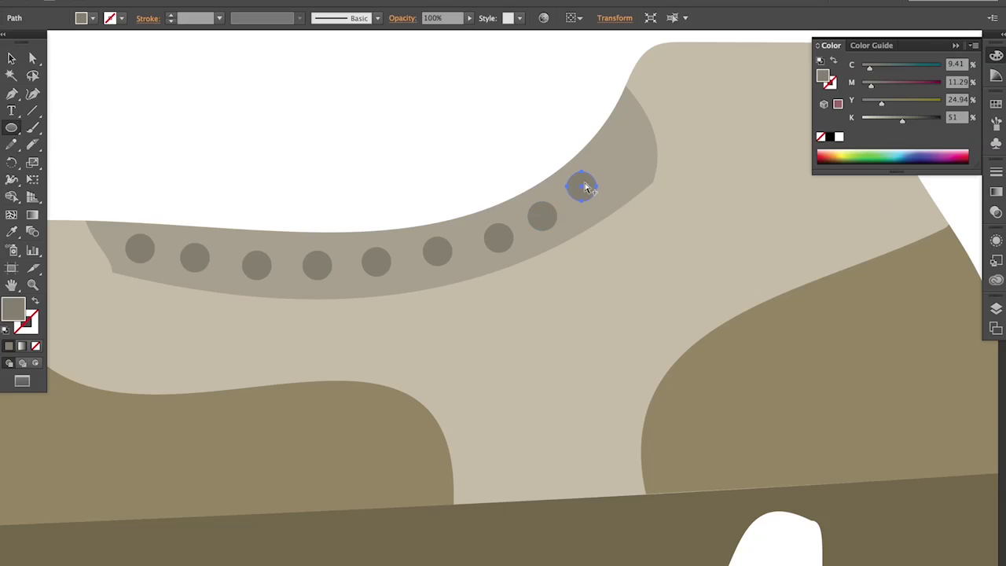
pyautogui.moveTo(621, 158); pyautogui.dragTo(622, 157)
pyautogui.press('super+equal')
pyautogui.moveTo(259, 55); pyautogui.dragTo(465, 176)
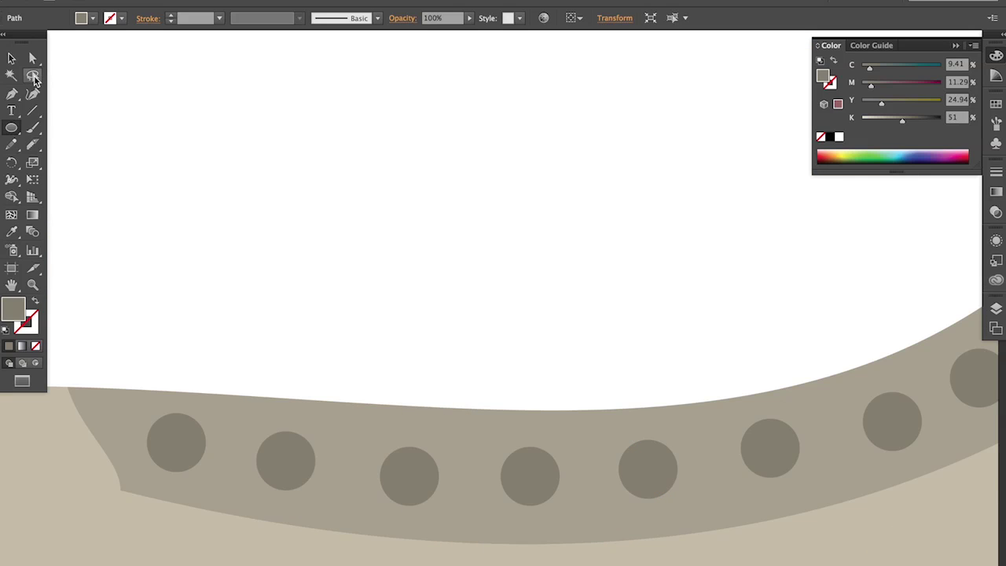
# Darken the shoe's sole to a deeper brown with M 29, Y 56 and K 63
pyautogui.click(32, 59)
pyautogui.moveTo(486, 402); pyautogui.dragTo(553, 275)
pyautogui.keyDown('alt'); pyautogui.keyDown('super'); pyautogui.click(581, 346); pyautogui.keyUp('super'); pyautogui.keyUp('alt')
pyautogui.keyDown('alt'); pyautogui.keyDown('super'); pyautogui.click(581, 348); pyautogui.keyUp('super'); pyautogui.keyUp('alt')
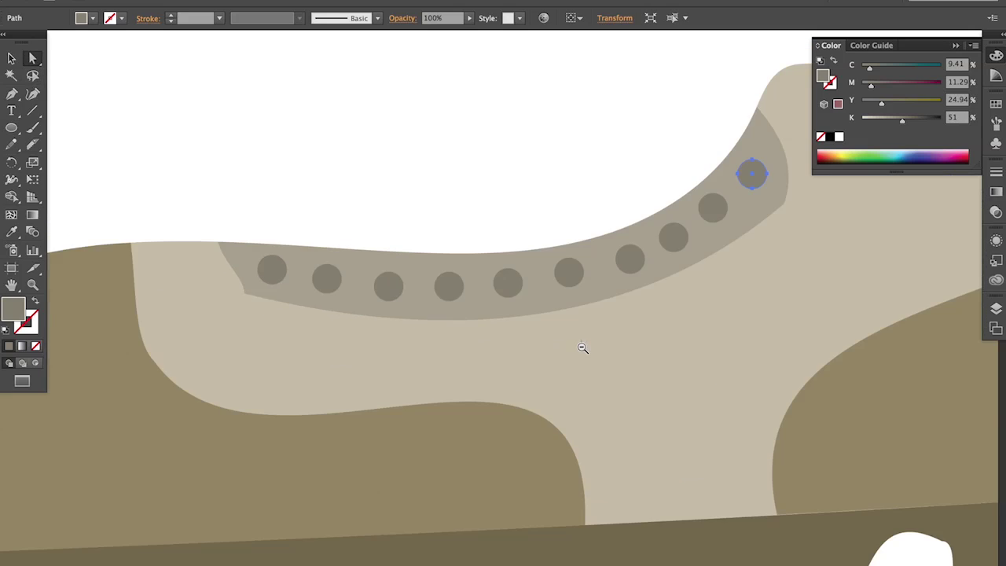
pyautogui.press('super+minus')
pyautogui.click(499, 355)
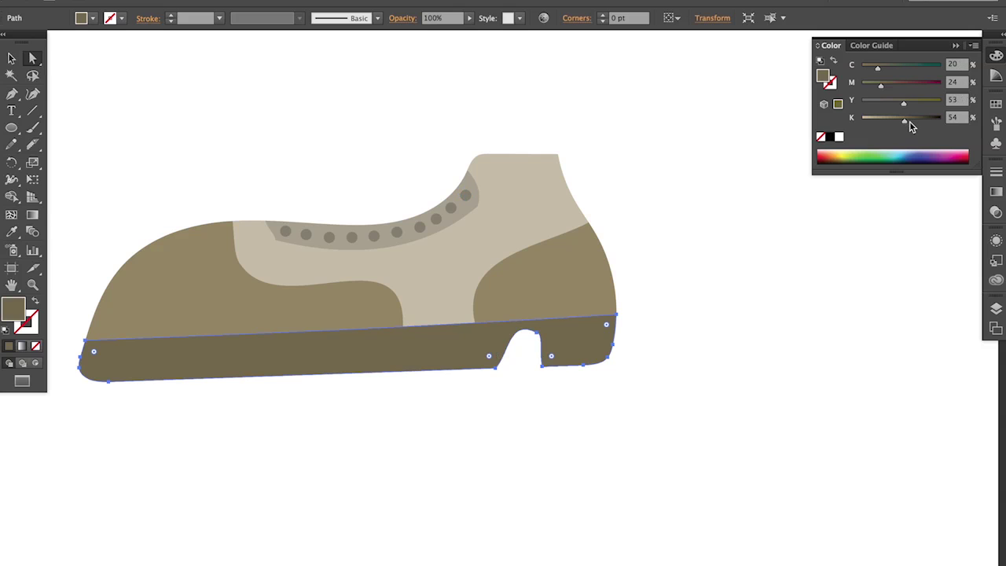
pyautogui.click(910, 119)
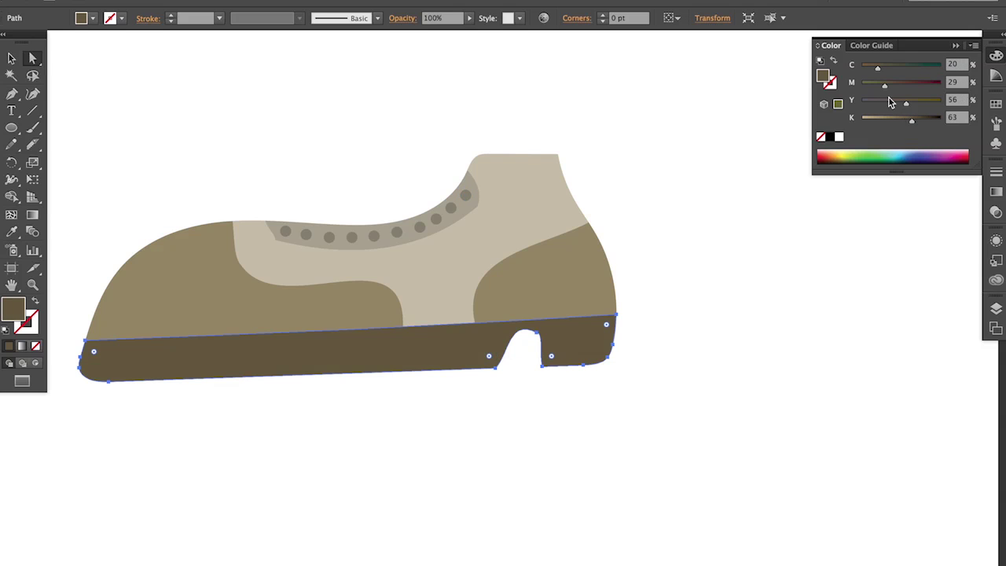
pyautogui.click(913, 121)
pyautogui.click(469, 406)
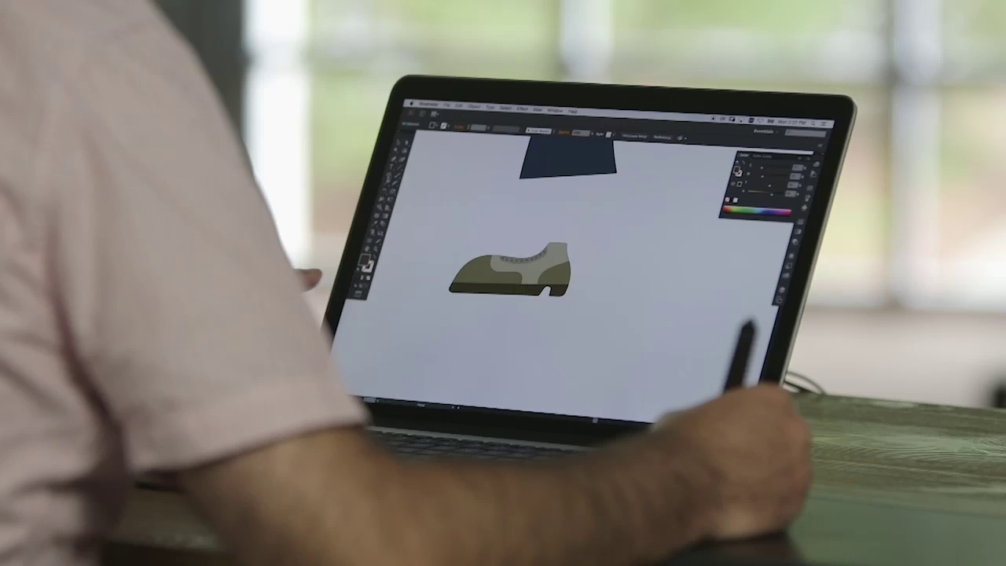
# Draw a narrow upright rectangle over the shoe's ankle opening as a sock and fill it with light cyan
pyautogui.moveTo(392, 176); pyautogui.dragTo(410, 185)
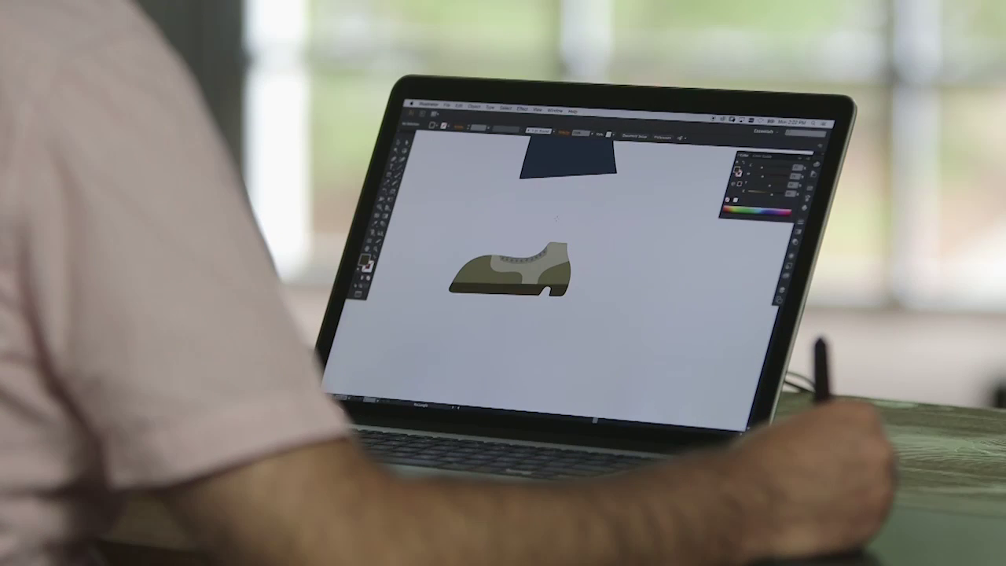
pyautogui.moveTo(558, 217); pyautogui.dragTo(564, 254)
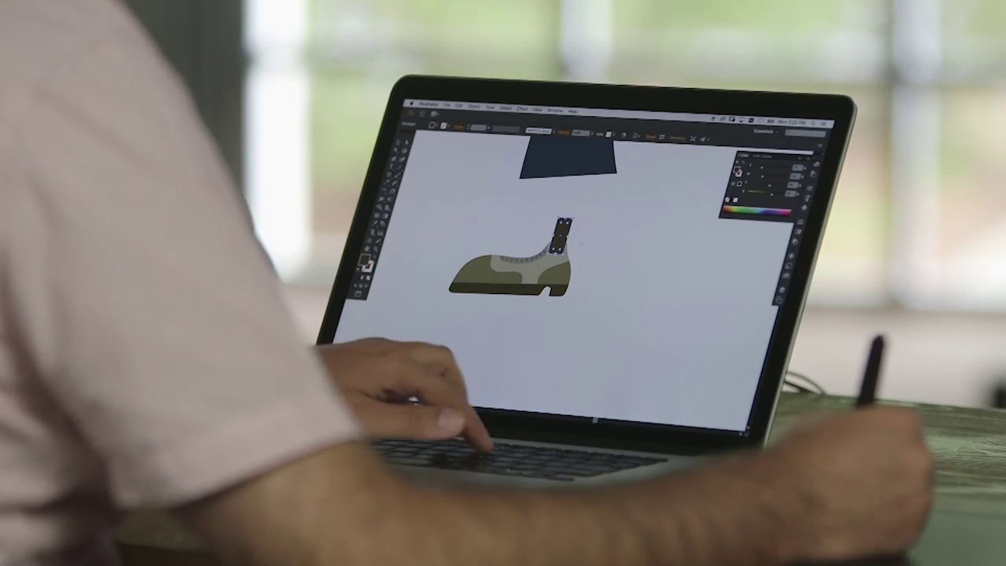
pyautogui.press('i')
pyautogui.click(753, 209)
# Send the sock rectangle to the back behind the shoe and darken its fill to K 35
pyautogui.rightClick(547, 242)
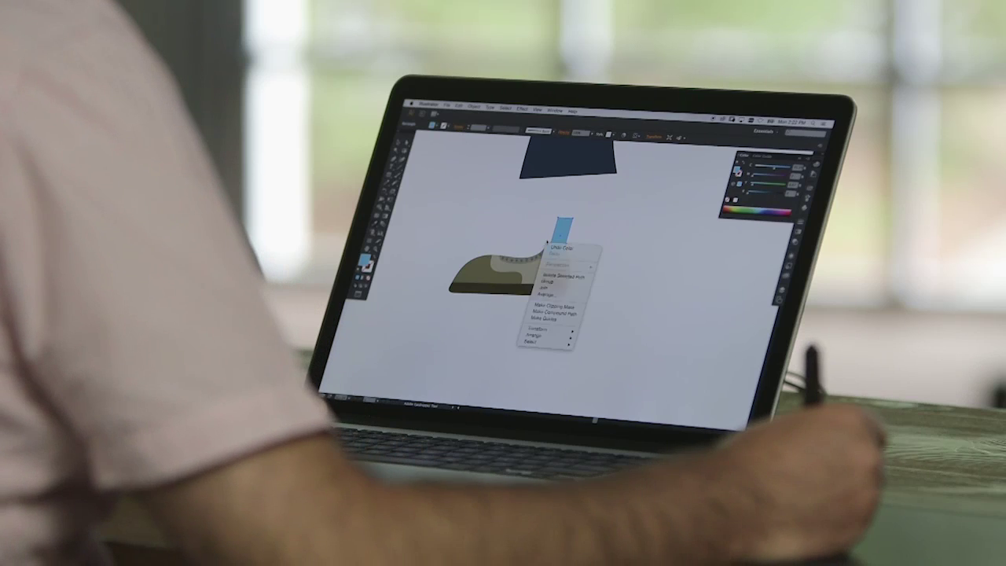
pyautogui.moveTo(539, 335)
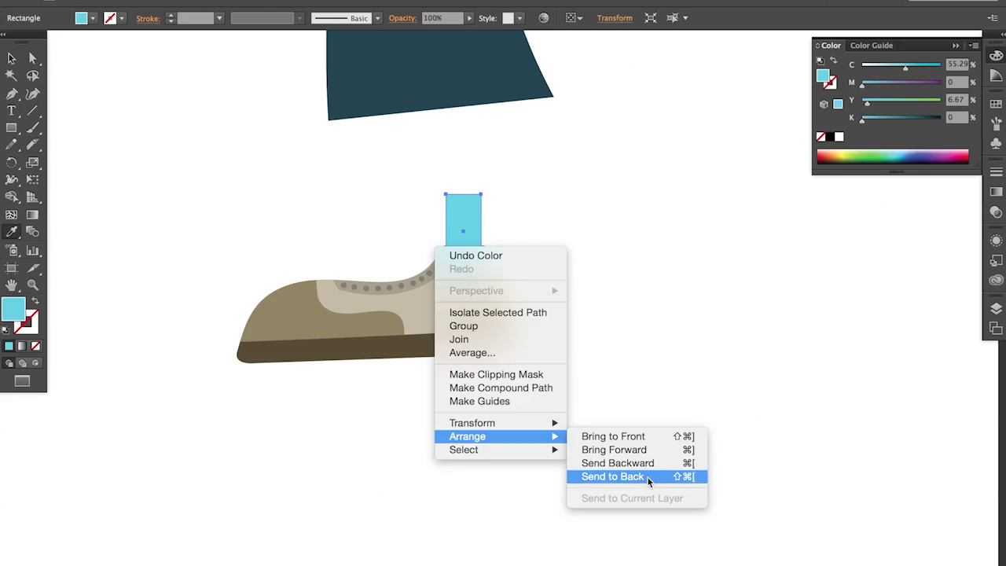
pyautogui.click(646, 477)
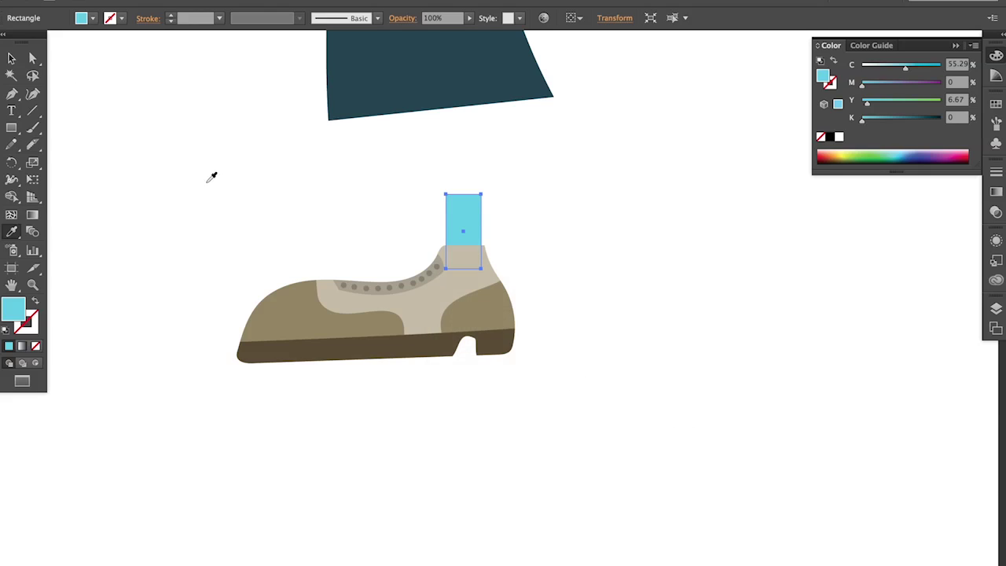
pyautogui.click(889, 118)
# Slice the sock into wavy horizontal bands with the Knife tool and darken alternate bands to K 53
pyautogui.click(32, 145)
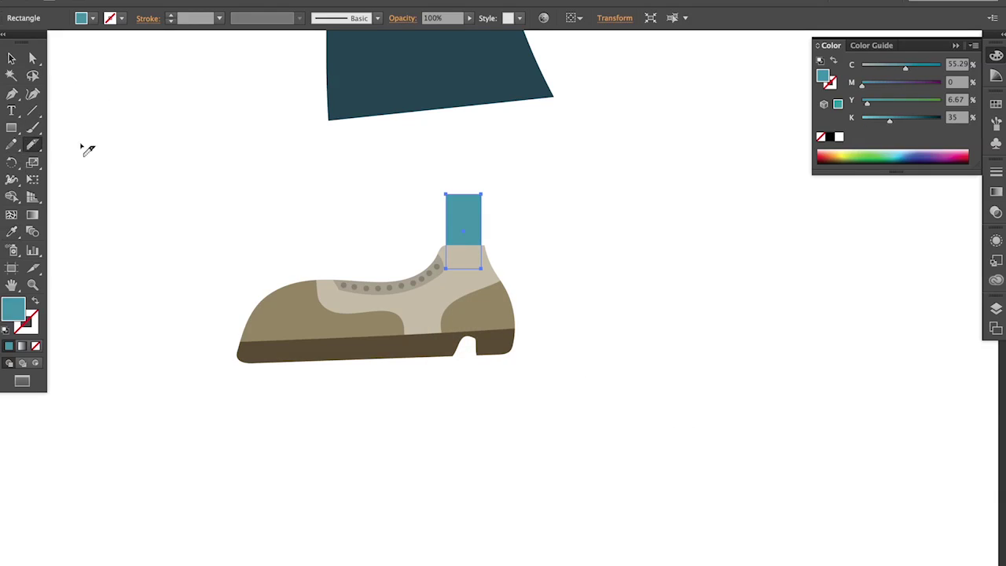
pyautogui.moveTo(367, 180); pyautogui.dragTo(613, 321)
pyautogui.moveTo(267, 84); pyautogui.dragTo(481, 90)
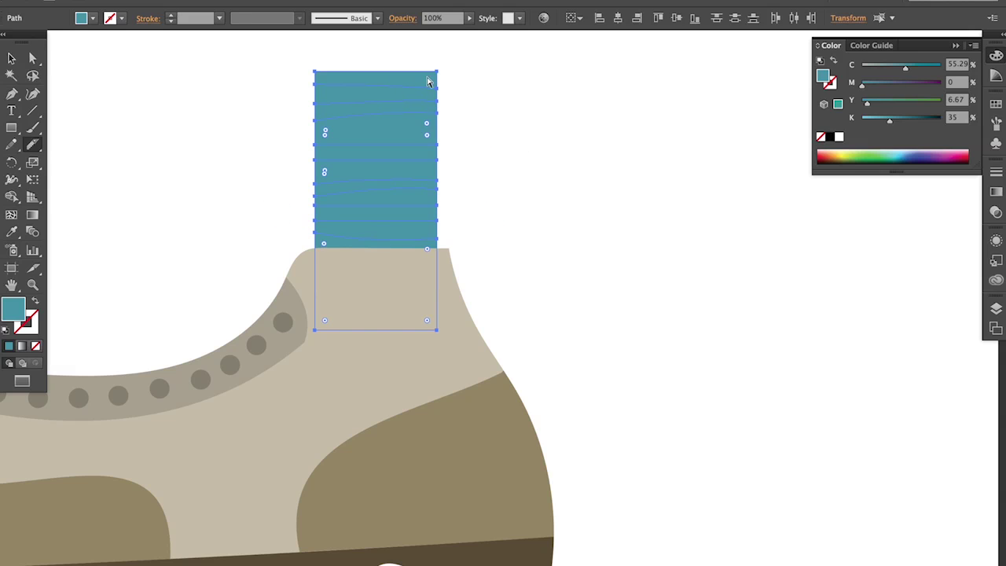
pyautogui.keyDown('super'); pyautogui.click(227, 88); pyautogui.keyUp('super')
# Move the shoe and sock group up to the hem of the nearby trouser leg and send it to the back
pyautogui.moveTo(440, 372); pyautogui.dragTo(429, 295)
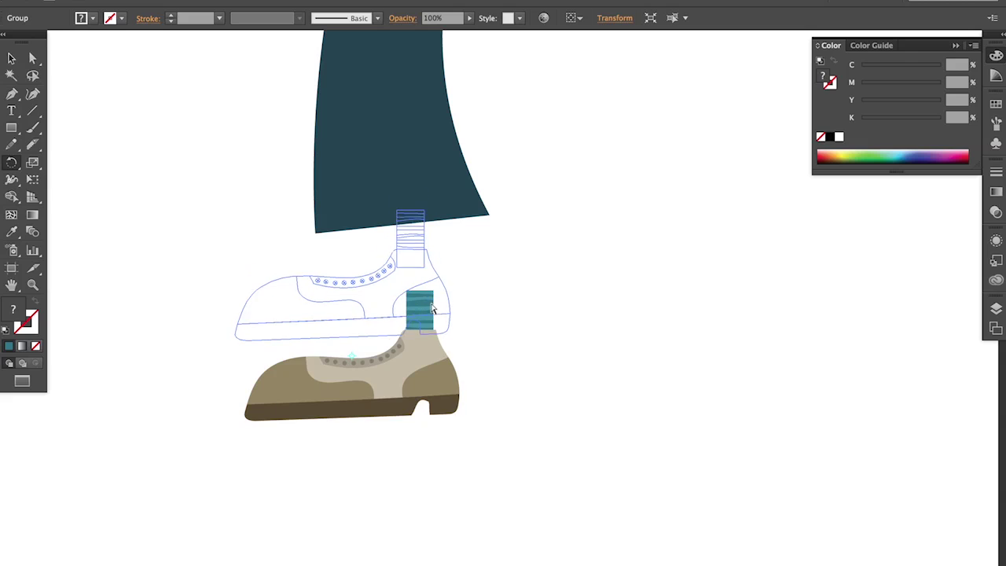
pyautogui.rightClick(391, 275)
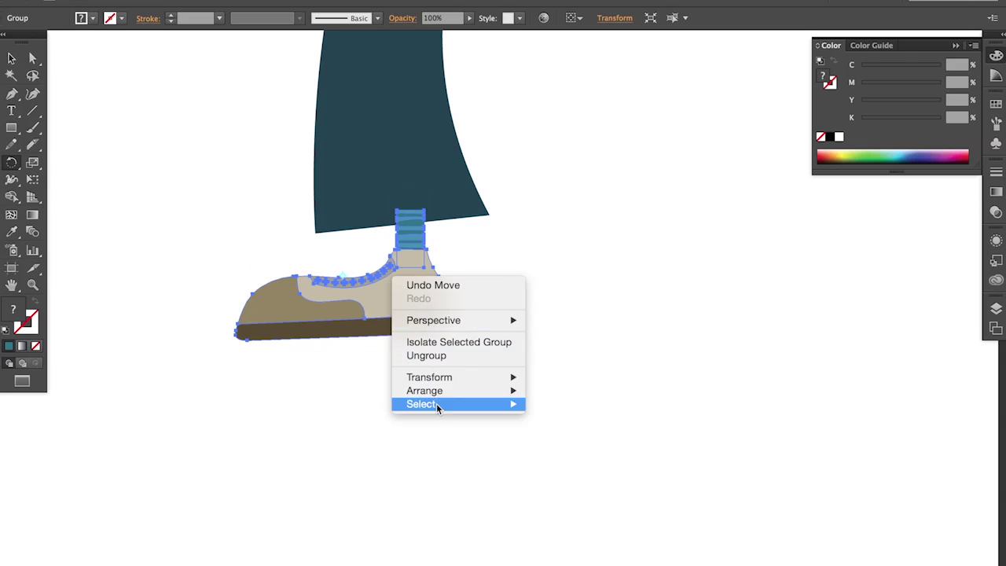
pyautogui.moveTo(437, 390)
pyautogui.click(584, 431)
pyautogui.keyDown('alt'); pyautogui.keyDown('super'); pyautogui.click(569, 361); pyautogui.keyUp('super'); pyautogui.keyUp('alt')
pyautogui.keyDown('alt'); pyautogui.keyDown('super'); pyautogui.click(568, 362); pyautogui.keyUp('super'); pyautogui.keyUp('alt')
pyautogui.keyDown('alt'); pyautogui.keyDown('super'); pyautogui.click(568, 361); pyautogui.keyUp('super'); pyautogui.keyUp('alt')
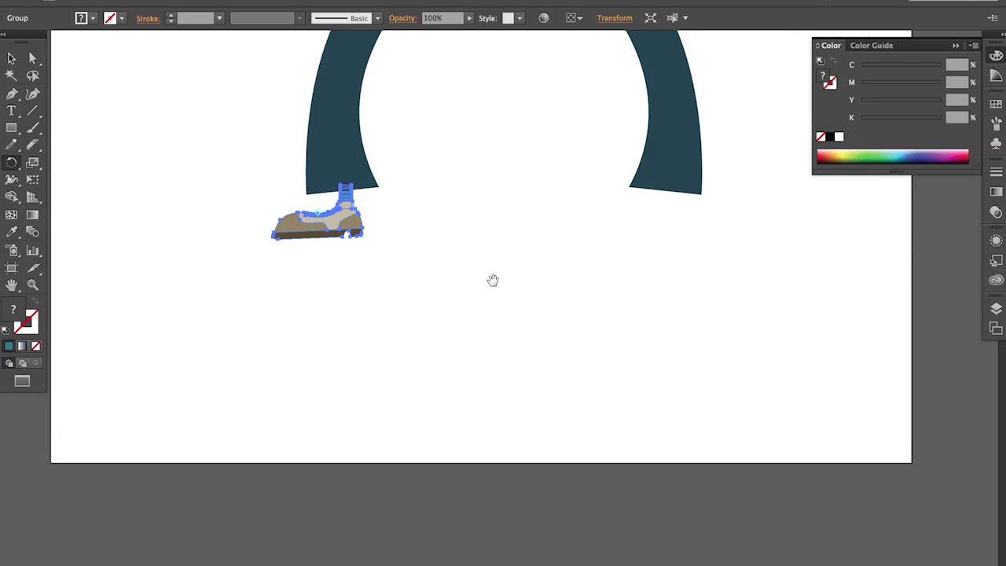
pyautogui.moveTo(493, 280); pyautogui.dragTo(409, 377)
pyautogui.hotkey('ctrl', 'shift', 'a')
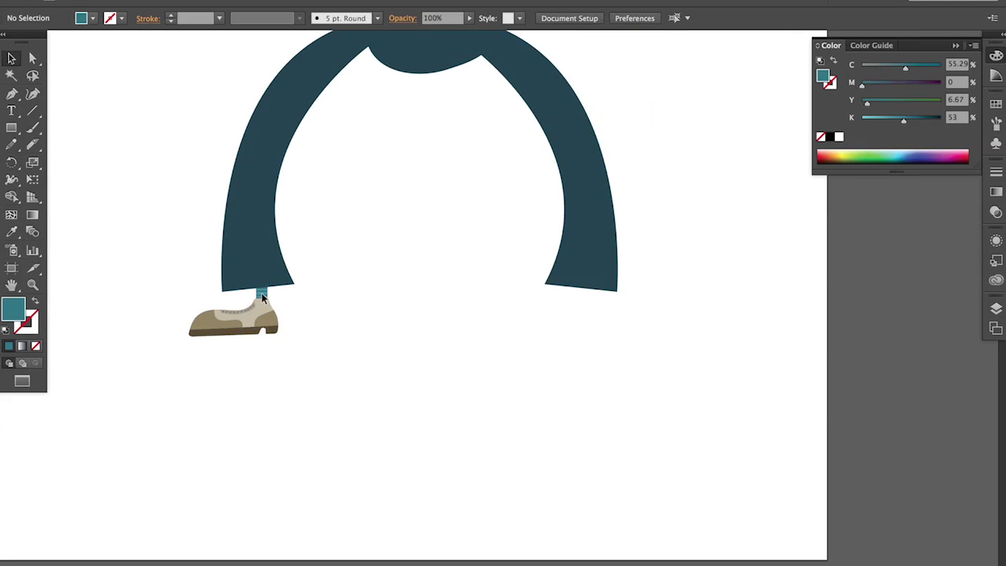
# Duplicate the shoe and sock group, reflect the copy and place it beneath the other trouser leg
pyautogui.moveTo(262, 297); pyautogui.dragTo(515, 339)
pyautogui.press('o')
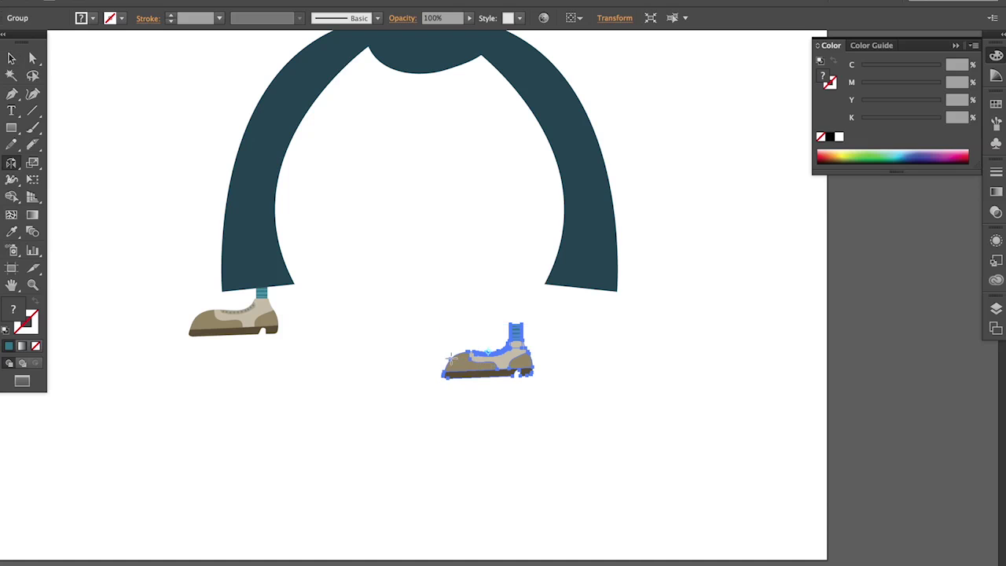
pyautogui.moveTo(449, 360); pyautogui.dragTo(584, 324)
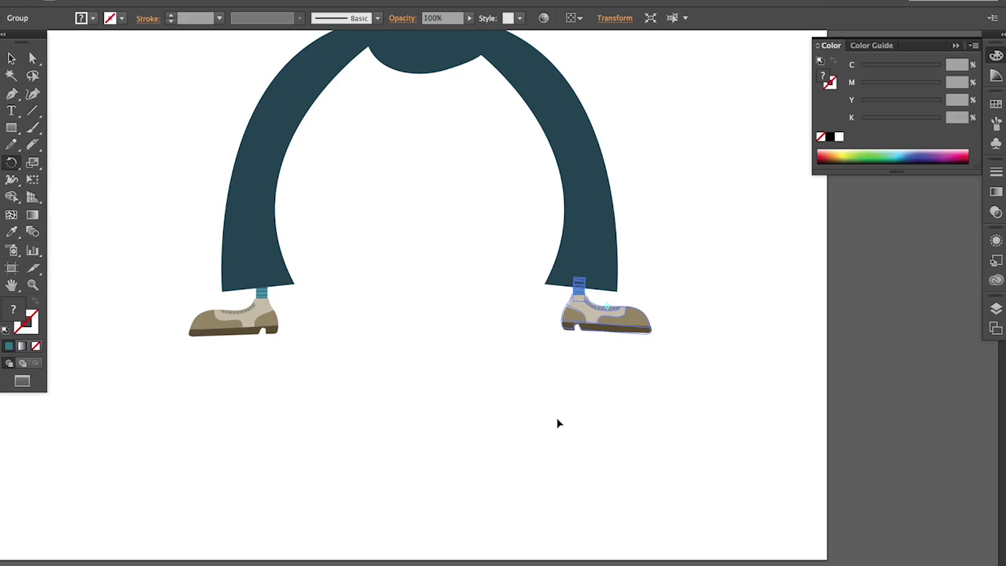
# Rotate both shoes so their toes tilt downward and outward, keeping each sock tucked under its trouser hem
pyautogui.moveTo(557, 423); pyautogui.dragTo(539, 386)
pyautogui.hotkey('ctrl', 'shift', 'a')
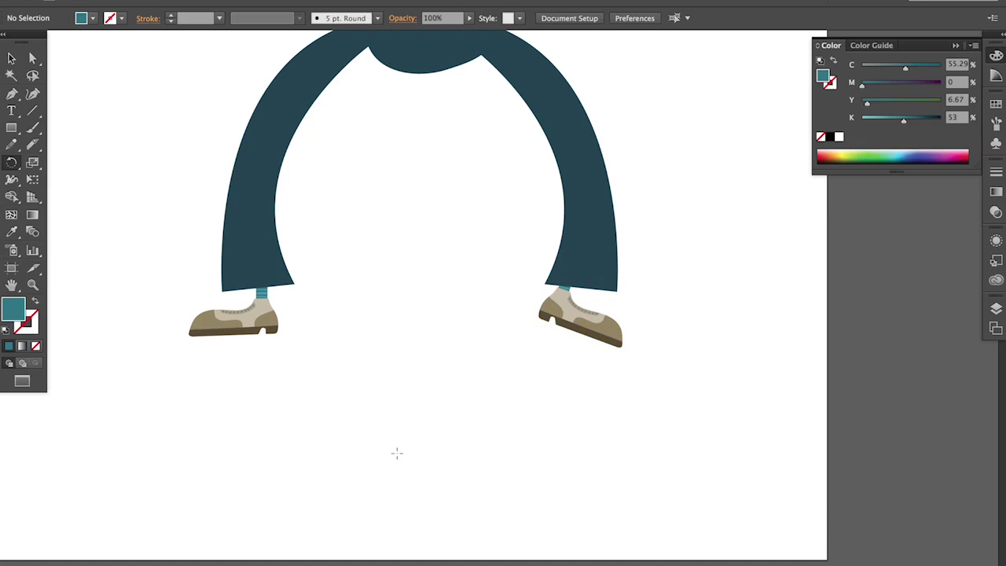
pyautogui.scroll(3, 328, 377)
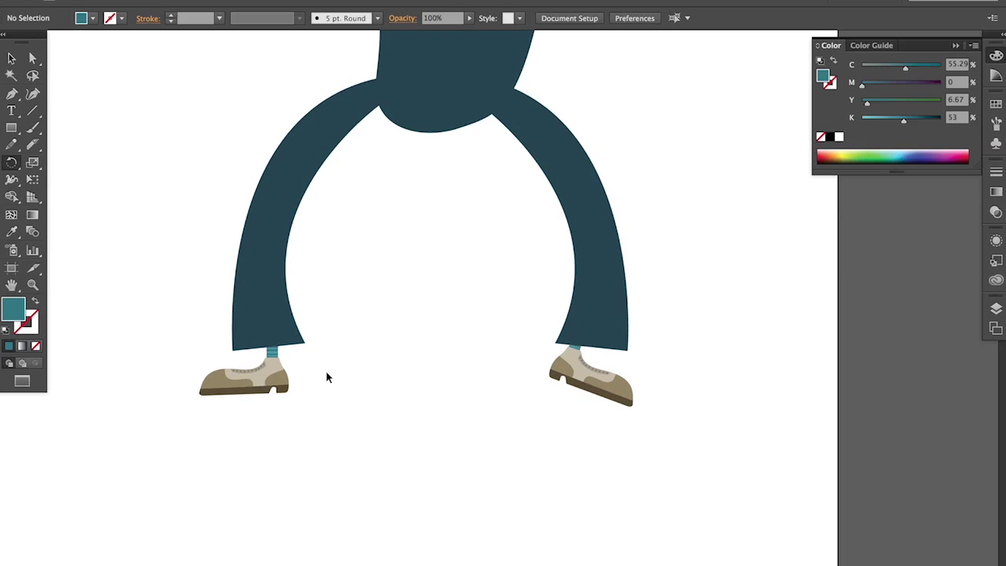
pyautogui.click(269, 373)
pyautogui.moveTo(262, 427); pyautogui.dragTo(292, 380)
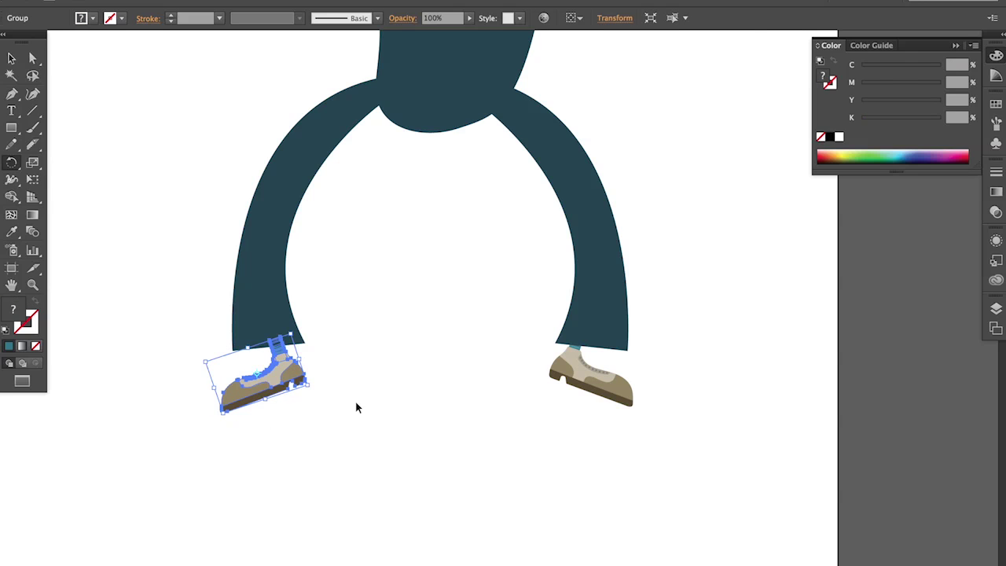
pyautogui.hotkey('ctrl', 'shift', 'a')
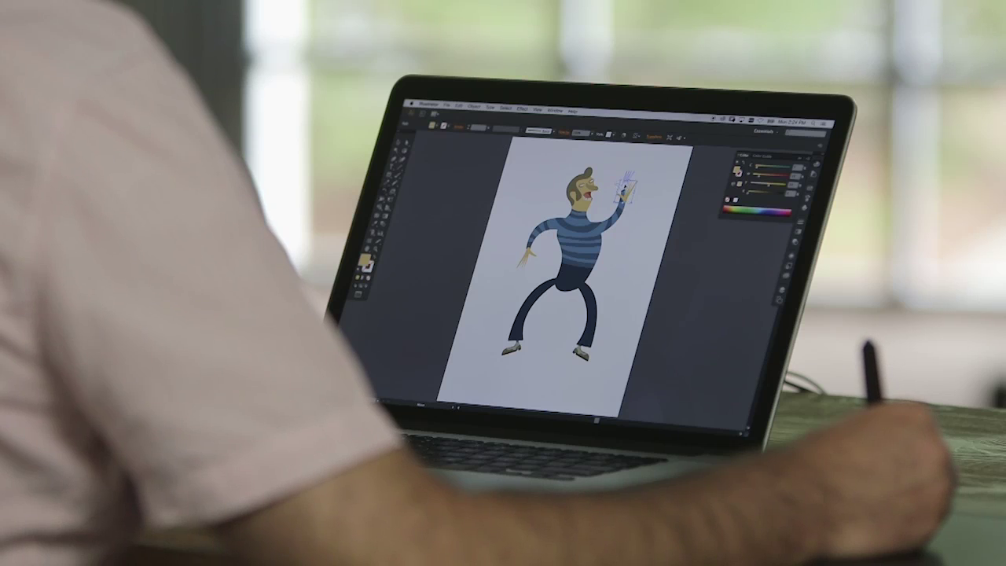
# Place the hands at the ends of the two sleeves and arrange them behind the sleeves
pyautogui.moveTo(625, 188); pyautogui.dragTo(625, 184)
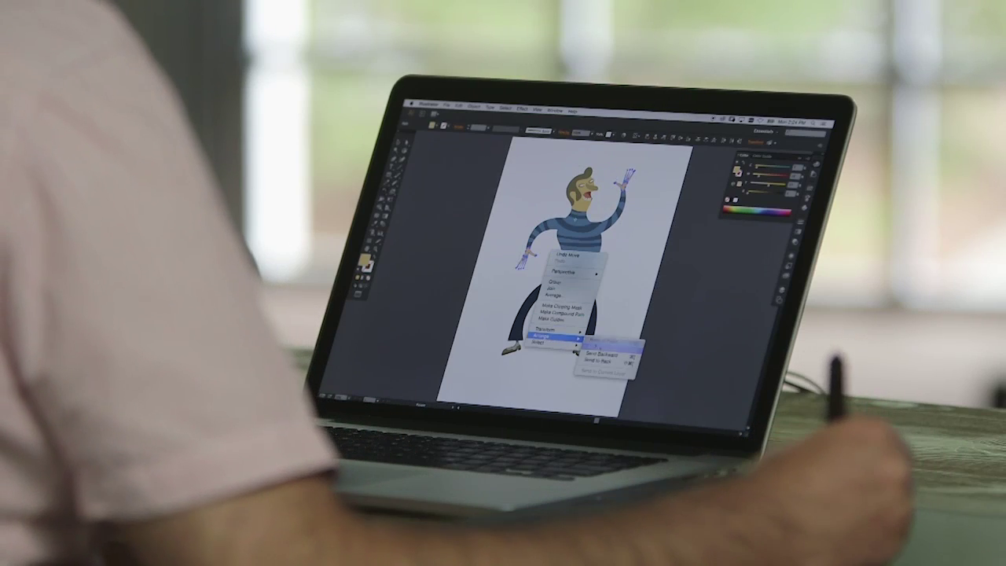
pyautogui.moveTo(407, 86); pyautogui.dragTo(602, 216)
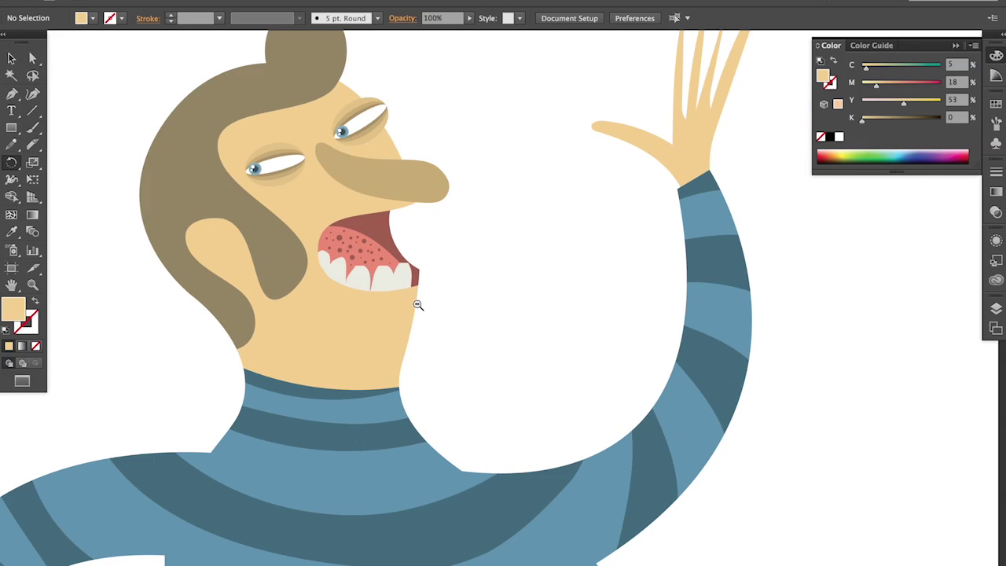
# Slice shadow shapes into the hair with the Knife tool, following the hairline, sideburn, ear and a spiral in the top curl
pyautogui.moveTo(598, 231); pyautogui.dragTo(601, 274)
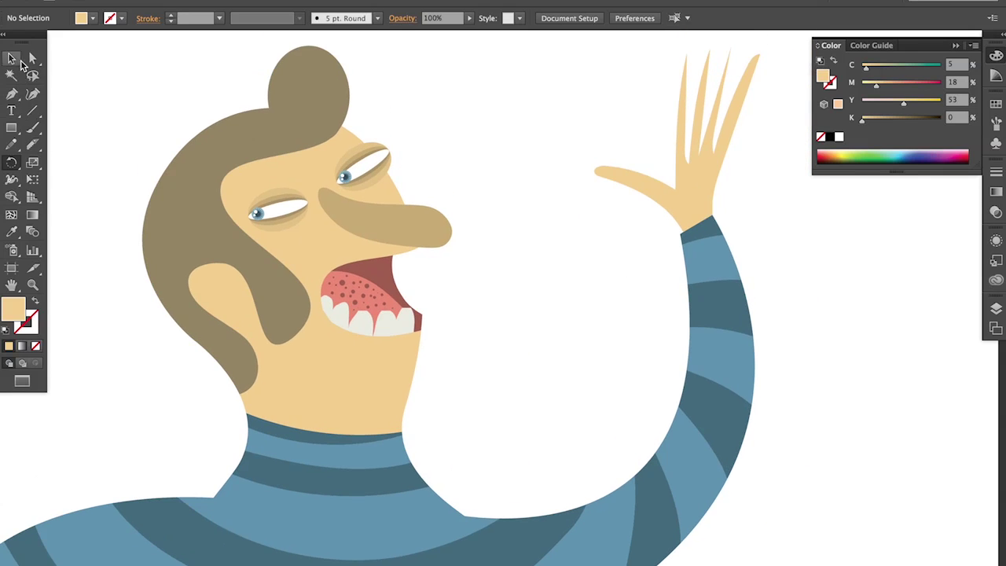
pyautogui.click(244, 134)
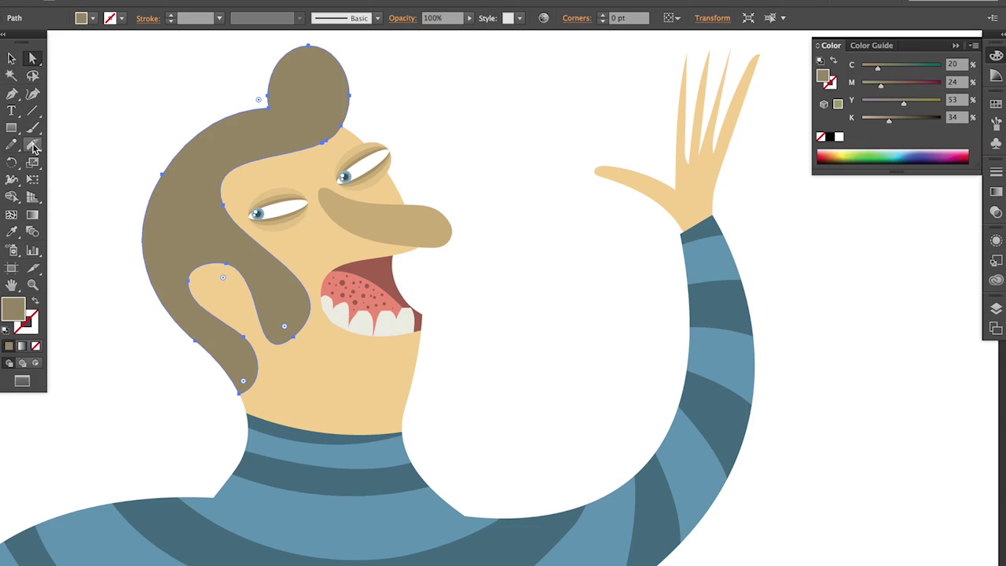
pyautogui.click(34, 146)
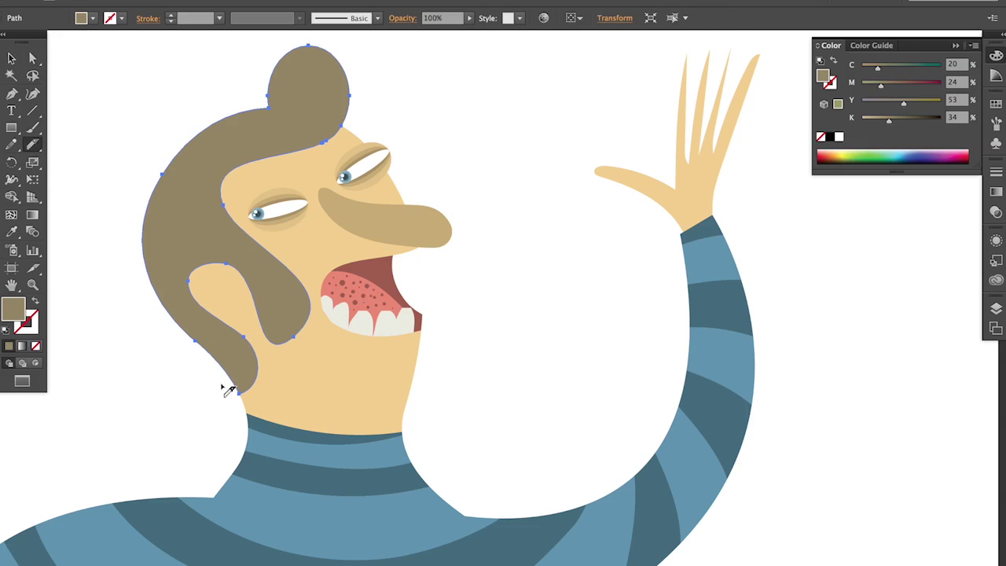
pyautogui.moveTo(217, 271); pyautogui.dragTo(222, 387)
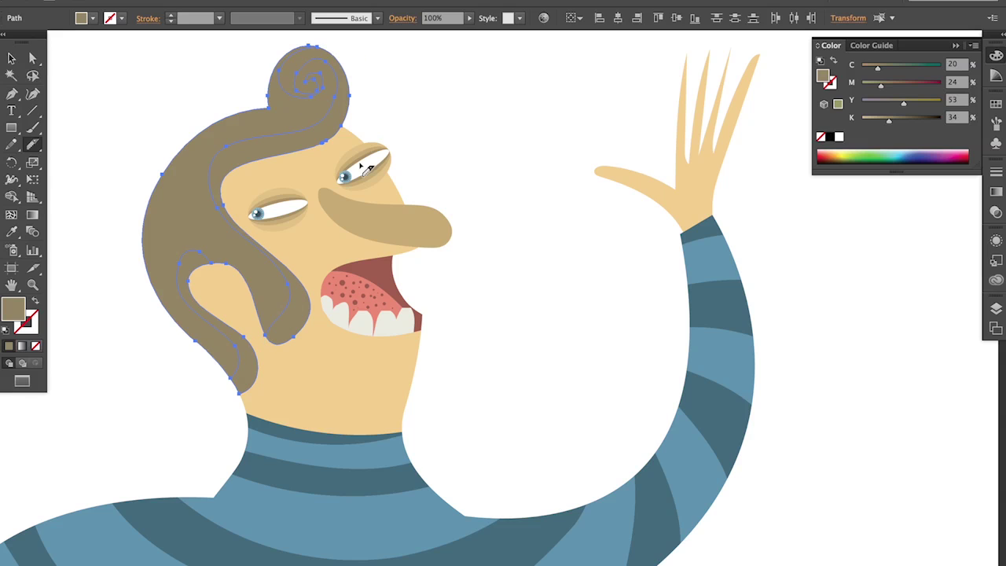
# Darken the sliced inner hair shapes to K 48, leaving the main hair mass out of the selection
pyautogui.moveTo(214, 214); pyautogui.dragTo(236, 196)
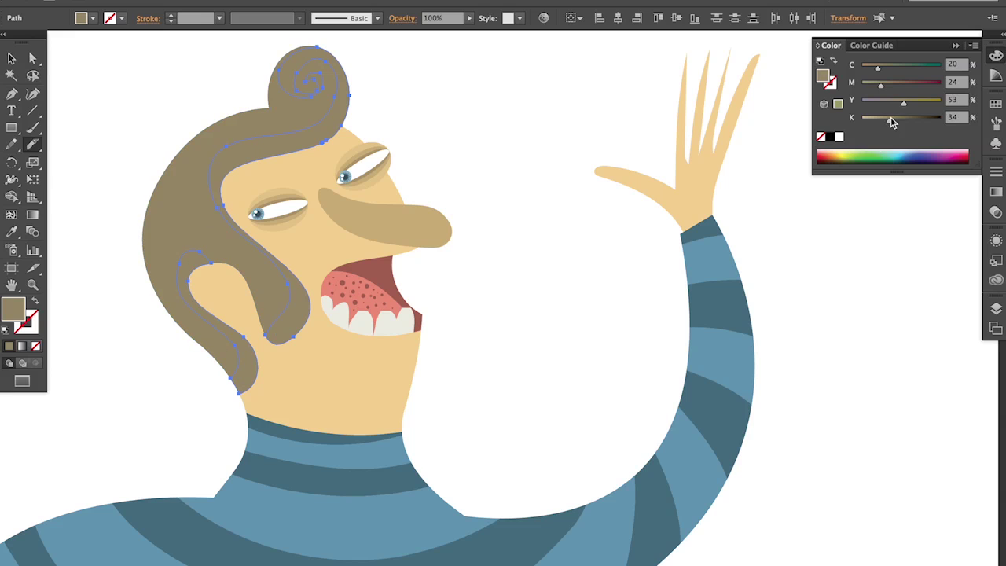
pyautogui.moveTo(896, 123); pyautogui.dragTo(899, 119)
pyautogui.hotkey('ctrl', 'shift', 'a')
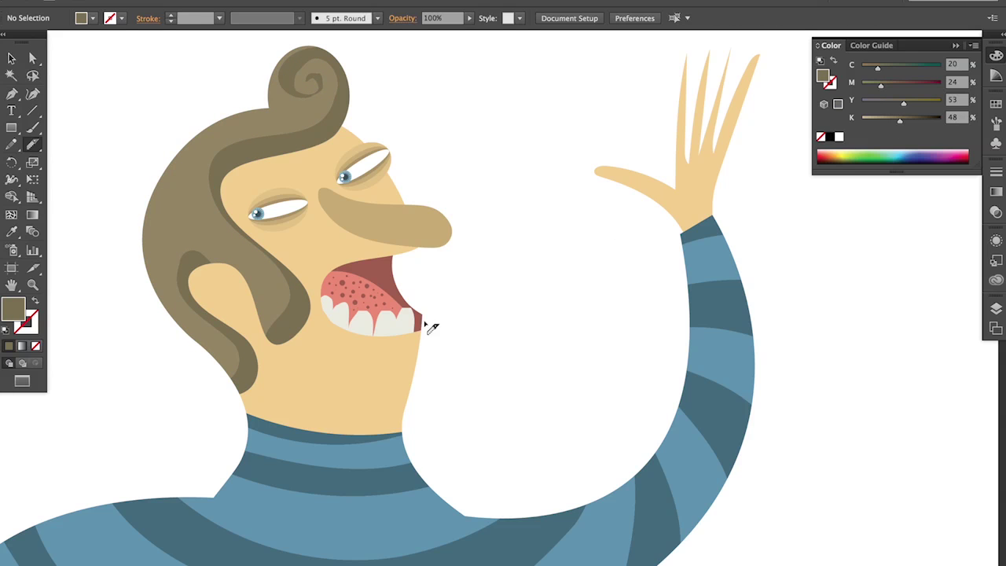
# Slice shadow areas from the face with the Knife tool along the hairline, inside the ear and across the neck
pyautogui.click(310, 240)
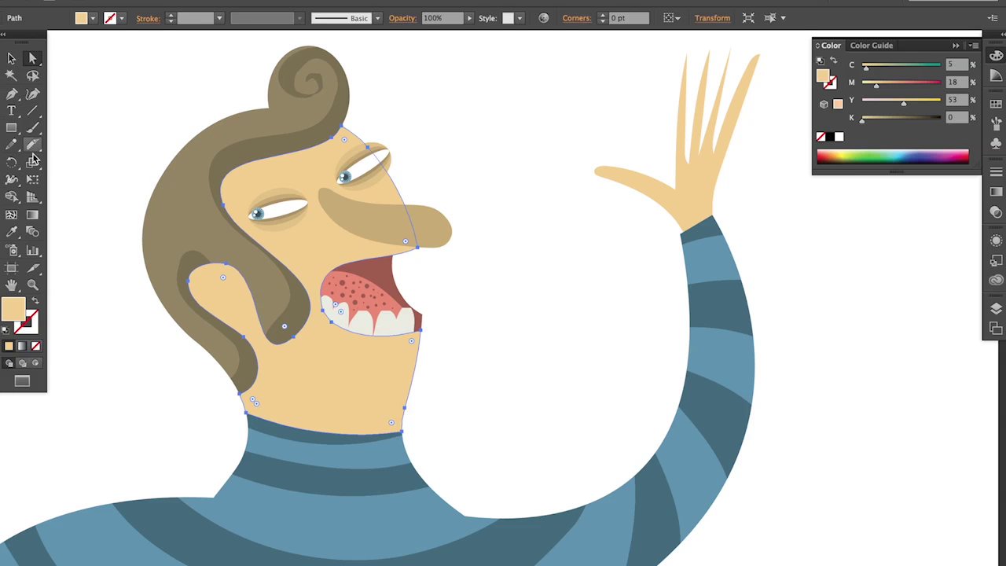
pyautogui.click(32, 144)
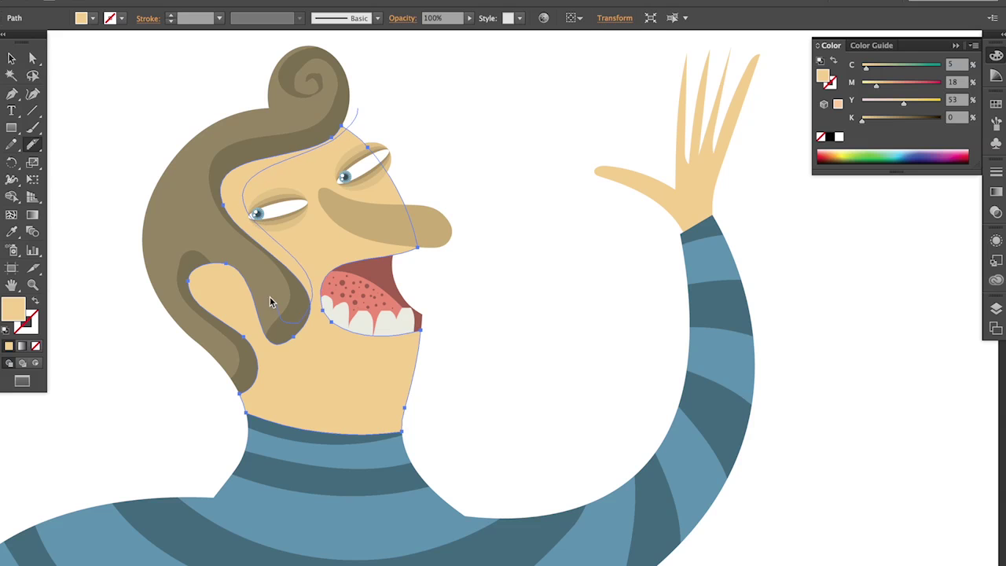
pyautogui.moveTo(213, 252); pyautogui.dragTo(187, 284)
pyautogui.moveTo(267, 390); pyautogui.dragTo(404, 408)
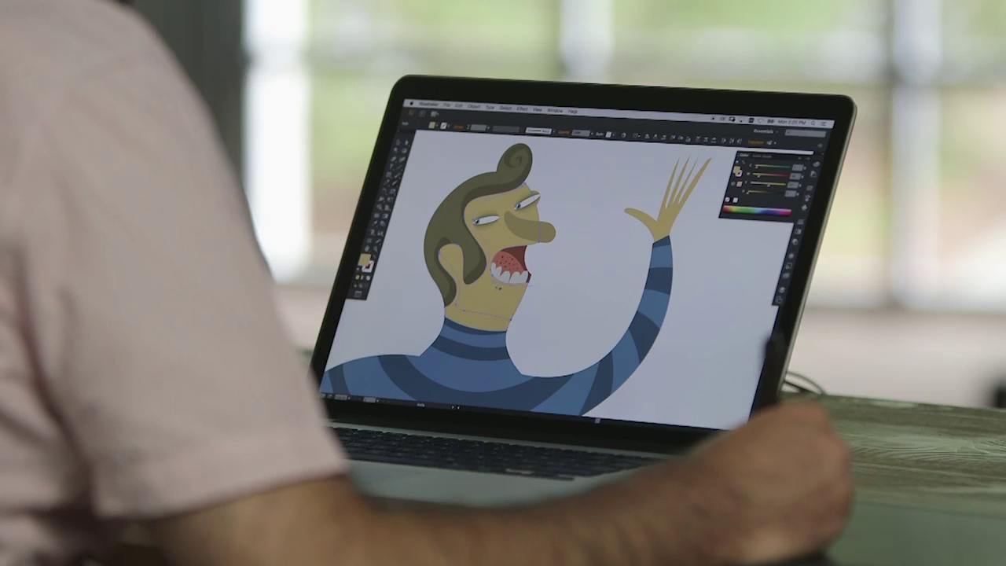
# Remove the main face shape from the selection and darken the sliced skin shadows slightly
pyautogui.keyDown('shift'); pyautogui.click(516, 297); pyautogui.keyUp('shift')
pyautogui.moveTo(747, 191); pyautogui.dragTo(753, 193)
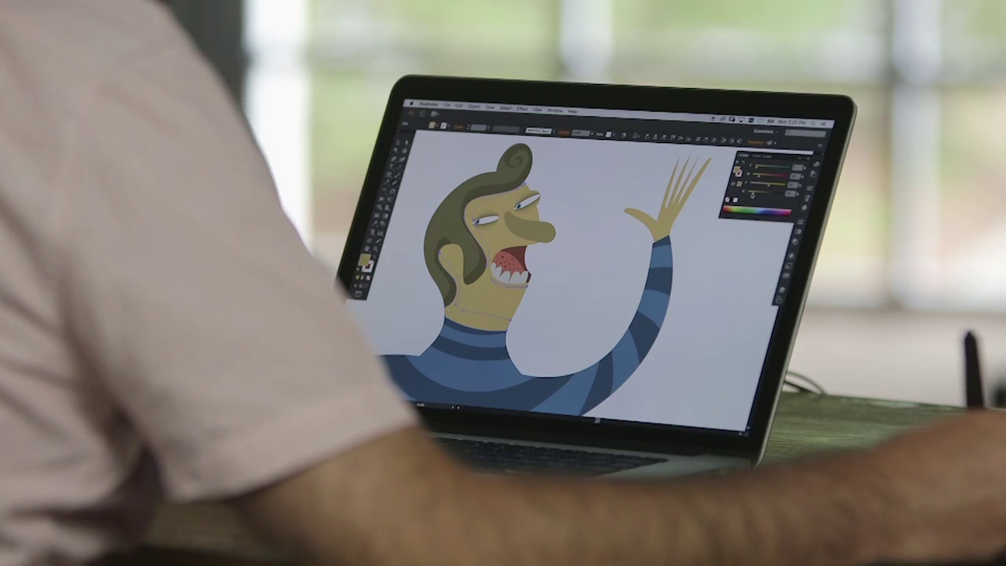
pyautogui.click(539, 283)
# Draw a narrow, slightly tilted rectangle across the trouser waistline, near the side of the torso
pyautogui.moveTo(539, 283); pyautogui.dragTo(590, 249)
pyautogui.press('super+minus')
pyautogui.press('super+minus')
pyautogui.press('super+minus')
pyautogui.press('super+minus')
pyautogui.press('super+plus')
pyautogui.press('super+plus')
pyautogui.press('super+plus')
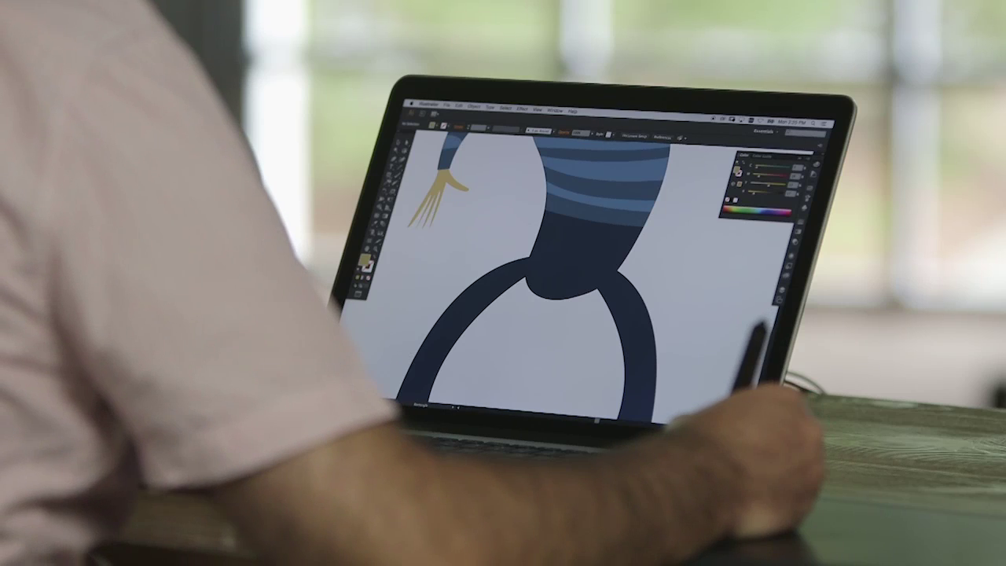
pyautogui.moveTo(544, 221); pyautogui.dragTo(573, 255)
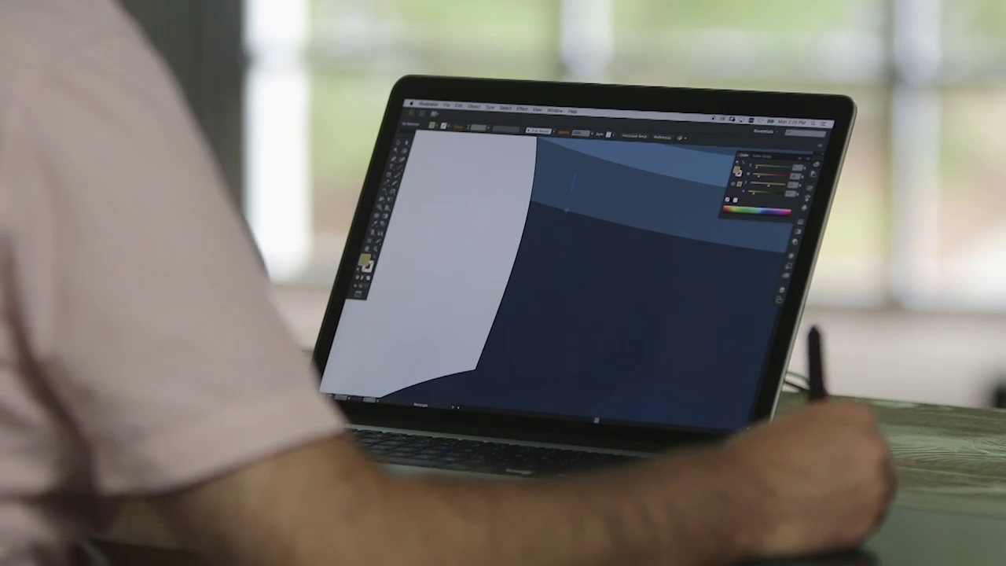
pyautogui.moveTo(575, 175); pyautogui.dragTo(568, 267)
# Fill the rectangle with the sampled dark sweater stripe color and lighten it to K 32
pyautogui.click(568, 265)
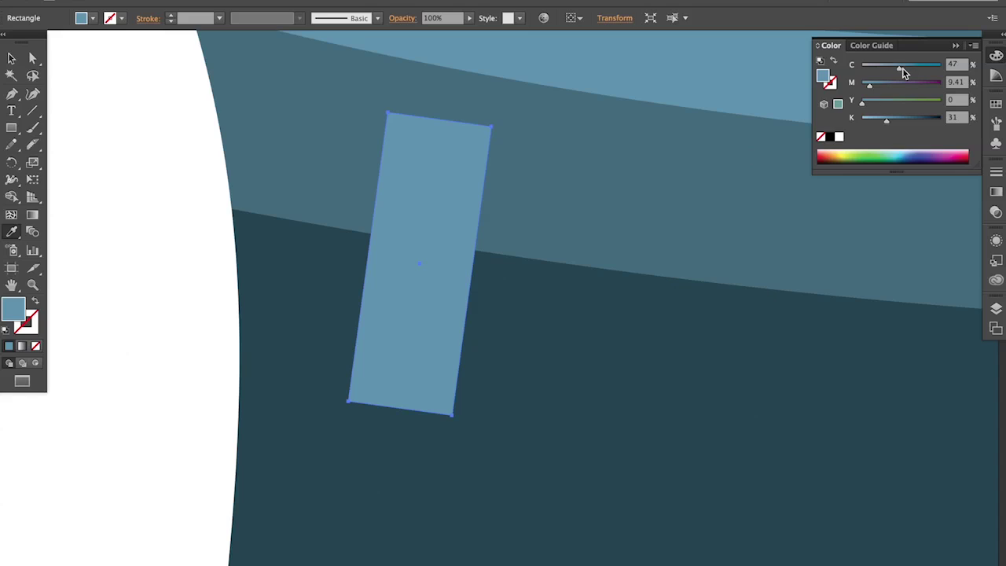
pyautogui.click(632, 229)
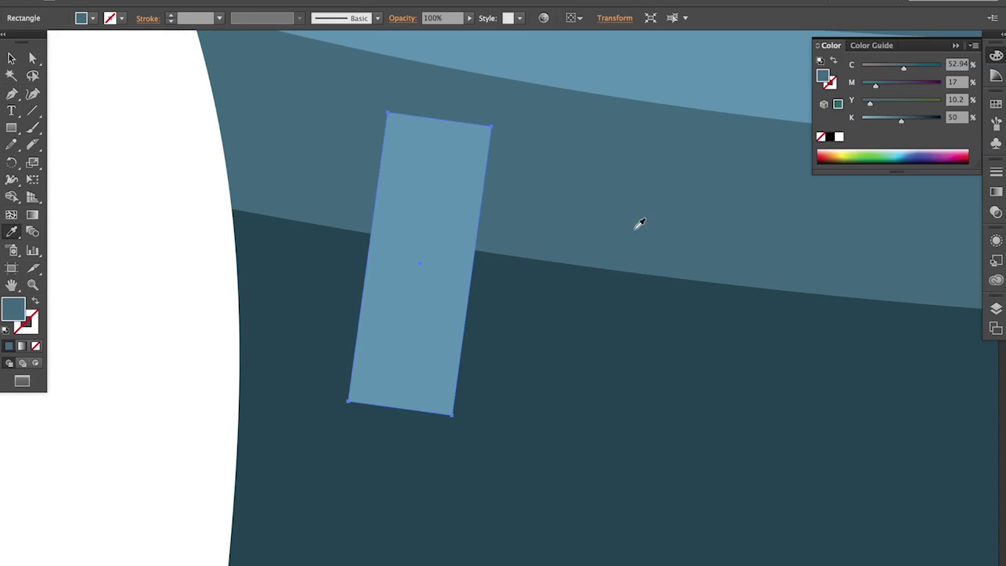
pyautogui.click(888, 120)
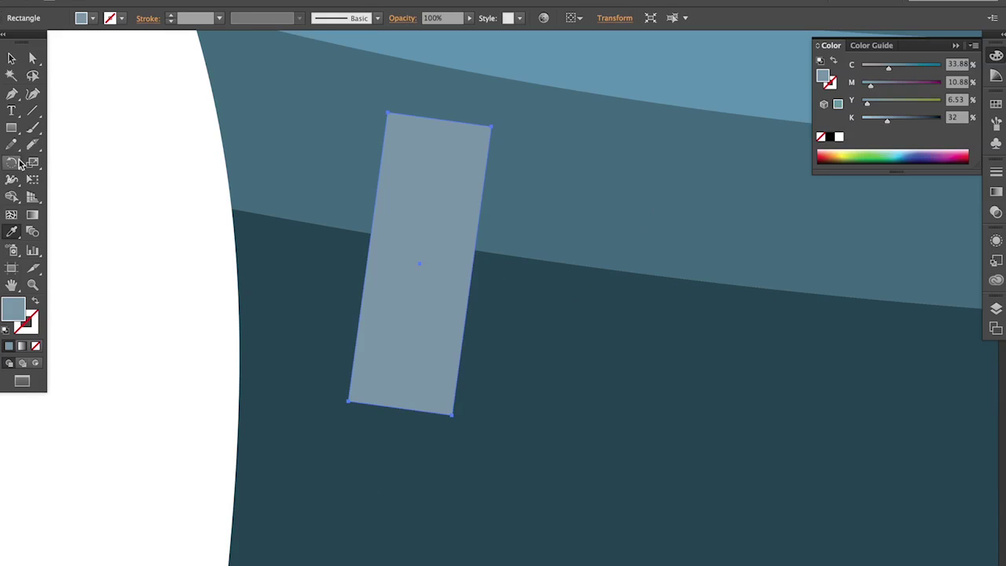
pyautogui.press('v')
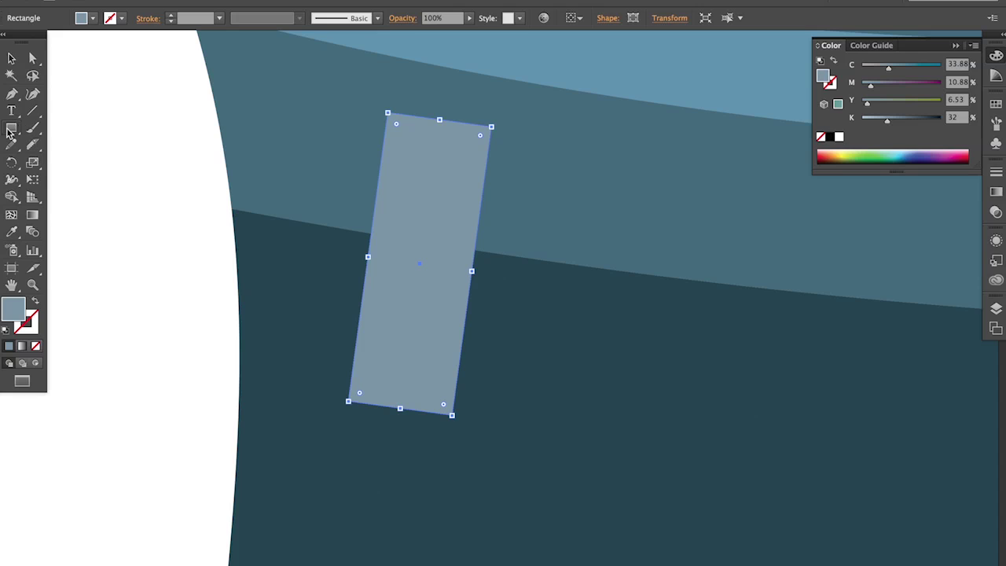
# Add a column of five small round dots down the strap, filled with the sampled trouser color
pyautogui.moveTo(13, 132); pyautogui.dragTo(63, 146)
pyautogui.moveTo(420, 142); pyautogui.dragTo(453, 176)
pyautogui.press('i')
pyautogui.click(495, 294)
pyautogui.moveTo(443, 161); pyautogui.dragTo(431, 216)
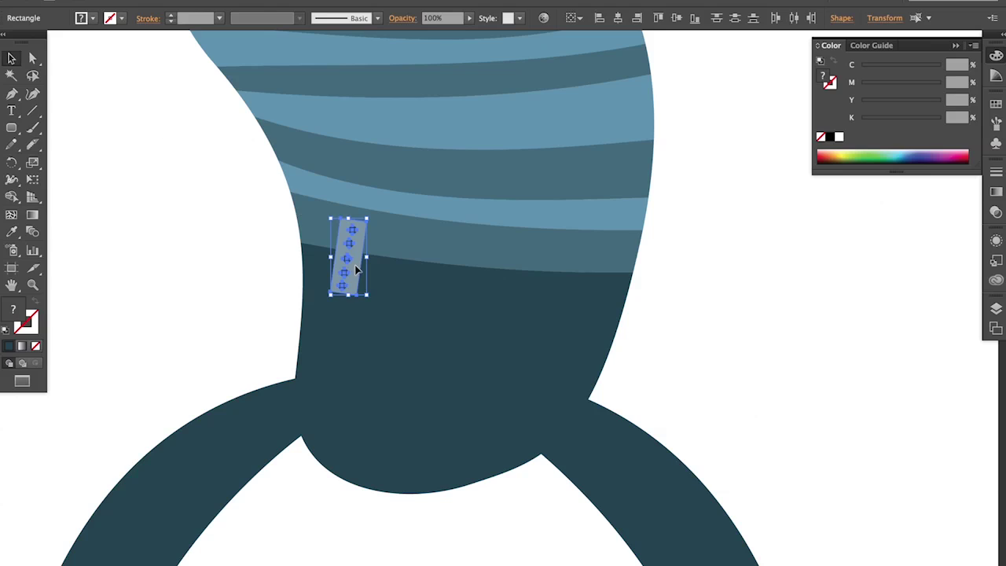
# Straighten the dotted strap and place three copies of it along the waistline, rotating each slightly differently
pyautogui.press('r')
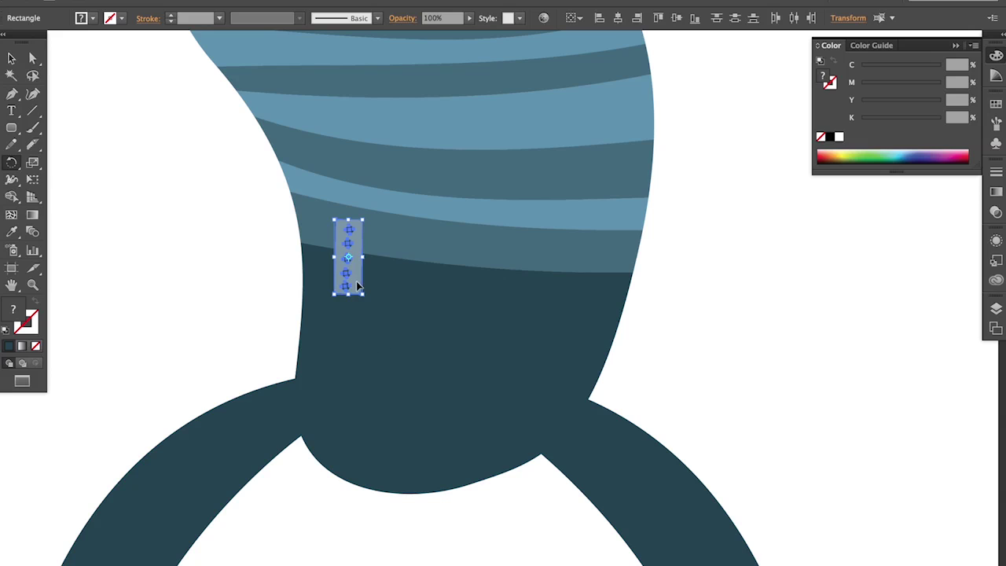
pyautogui.moveTo(438, 338); pyautogui.dragTo(426, 349)
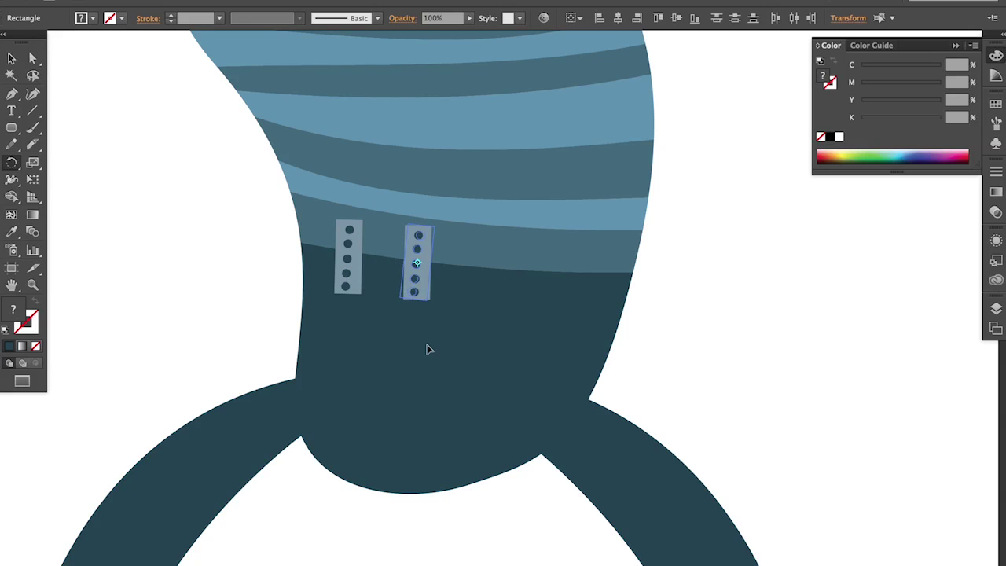
pyautogui.moveTo(502, 284); pyautogui.dragTo(505, 287)
pyautogui.moveTo(520, 345); pyautogui.dragTo(527, 343)
pyautogui.moveTo(509, 281); pyautogui.dragTo(594, 288)
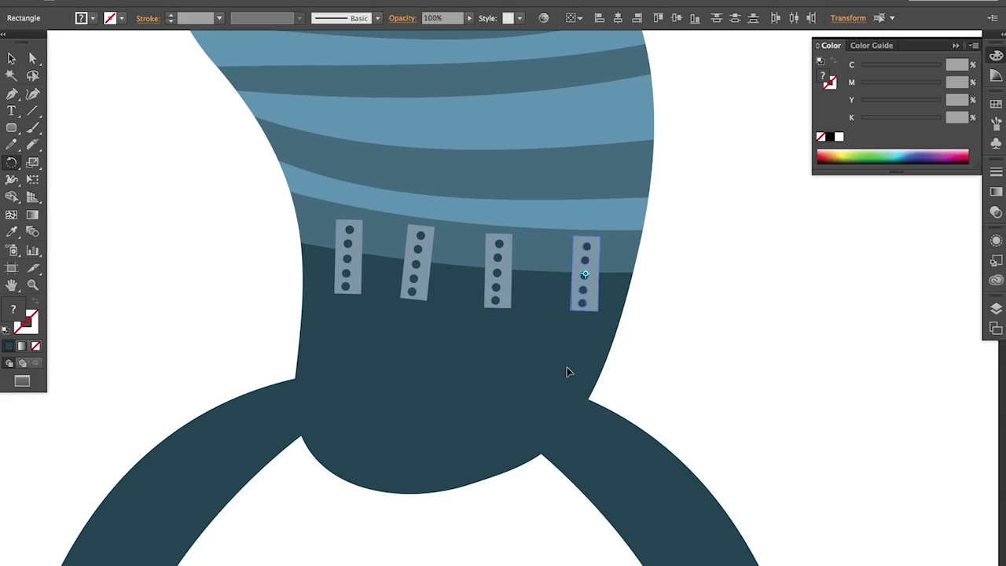
pyautogui.moveTo(578, 356); pyautogui.dragTo(575, 356)
pyautogui.keyDown('super'); pyautogui.click(685, 301); pyautogui.keyUp('super')
pyautogui.keyDown('alt'); pyautogui.keyDown('super'); pyautogui.click(515, 329); pyautogui.keyUp('super'); pyautogui.keyUp('alt')
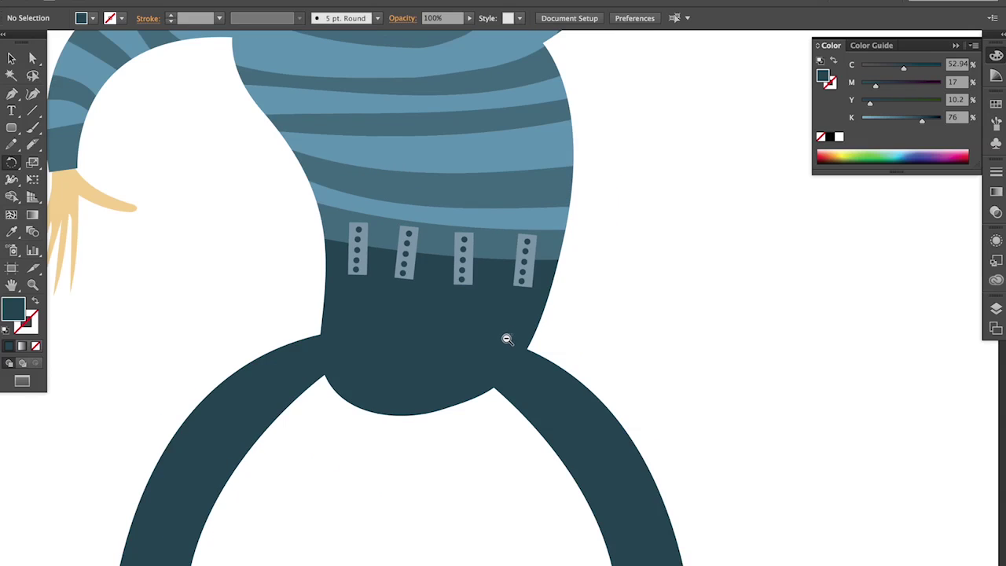
# Marquee-select the head and hair shapes with the Direct Selection tool
pyautogui.moveTo(507, 335); pyautogui.dragTo(482, 298)
pyautogui.moveTo(483, 253); pyautogui.dragTo(481, 282)
pyautogui.moveTo(508, 336)
pyautogui.mouseDown()
pyautogui.moveTo(467, 325)
pyautogui.moveTo(480, 311)
pyautogui.mouseUp()
pyautogui.click(509, 250)
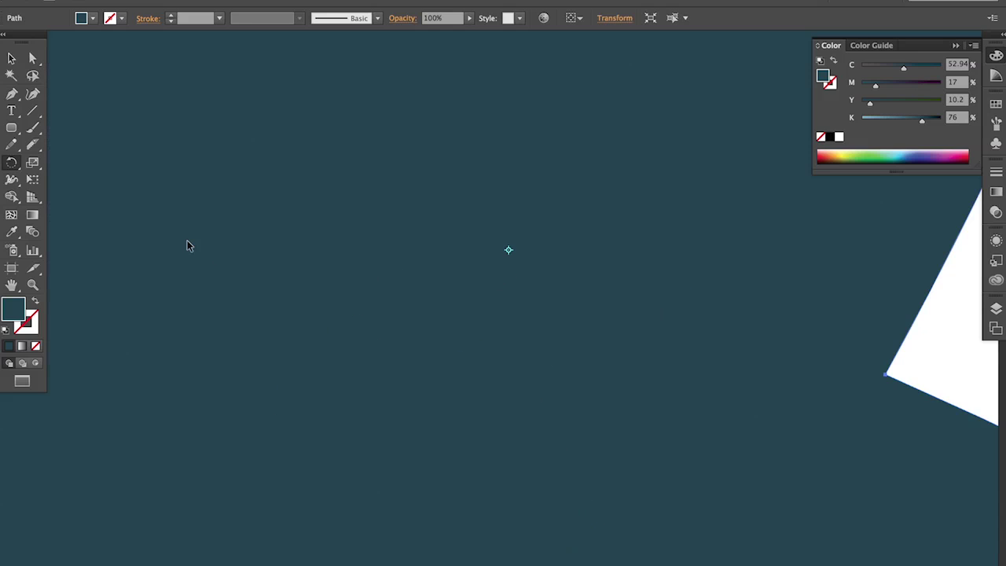
pyautogui.hotkey('ctrl', '0')
pyautogui.moveTo(467, 125); pyautogui.dragTo(597, 288)
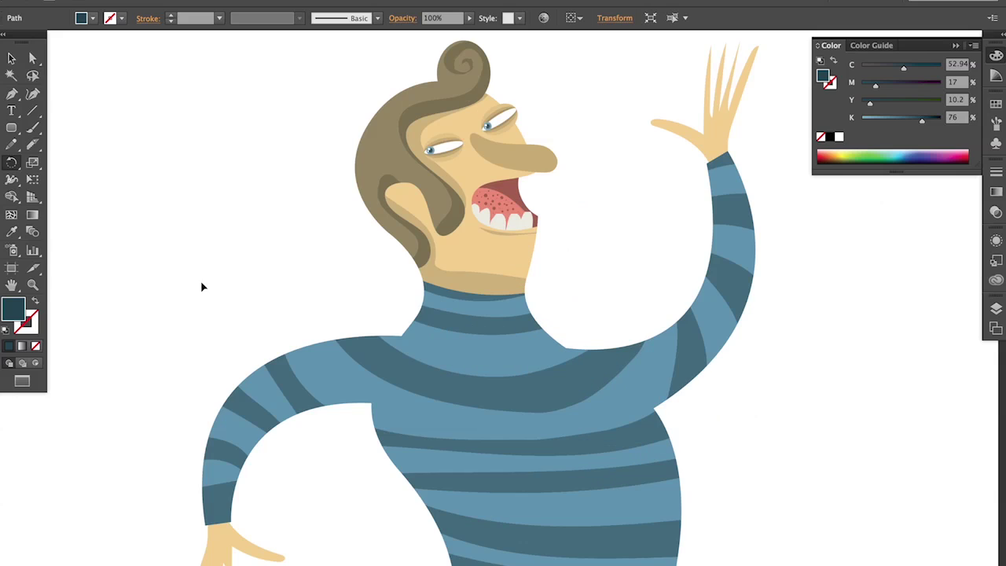
pyautogui.keyDown('ctrl'); pyautogui.keyDown('alt'); pyautogui.click(591, 296); pyautogui.keyUp('alt'); pyautogui.keyUp('ctrl')
pyautogui.moveTo(235, 162); pyautogui.dragTo(468, 384)
pyautogui.click(33, 61)
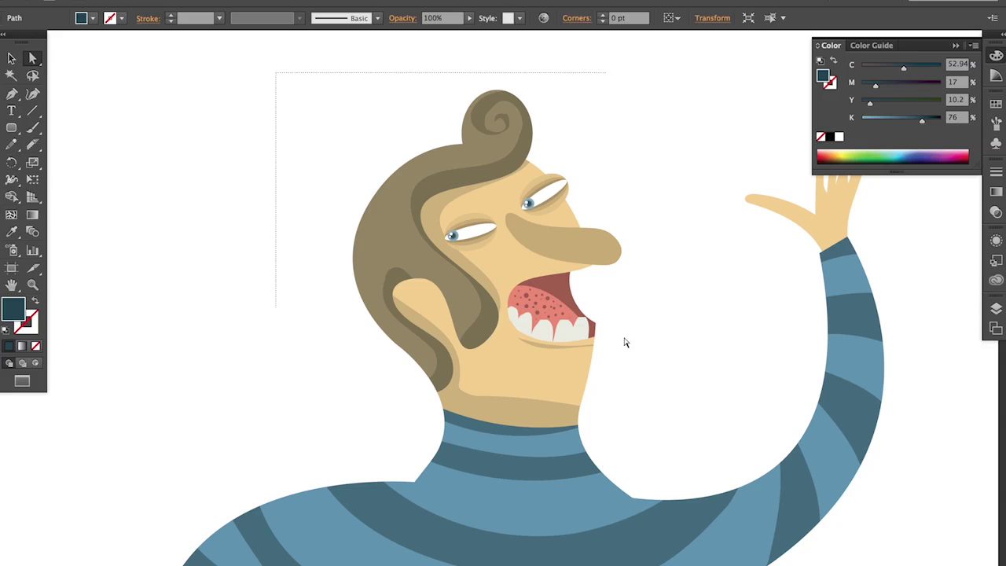